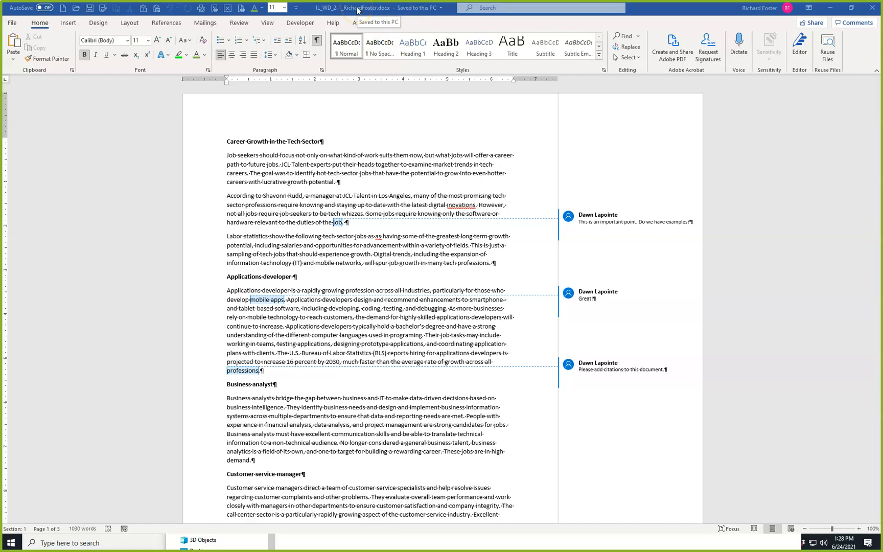
Save a copy of the document in the Module-02 folder, with the base name IL_WD_2_Techjobs02 followed by the student's name.
click(385, 9)
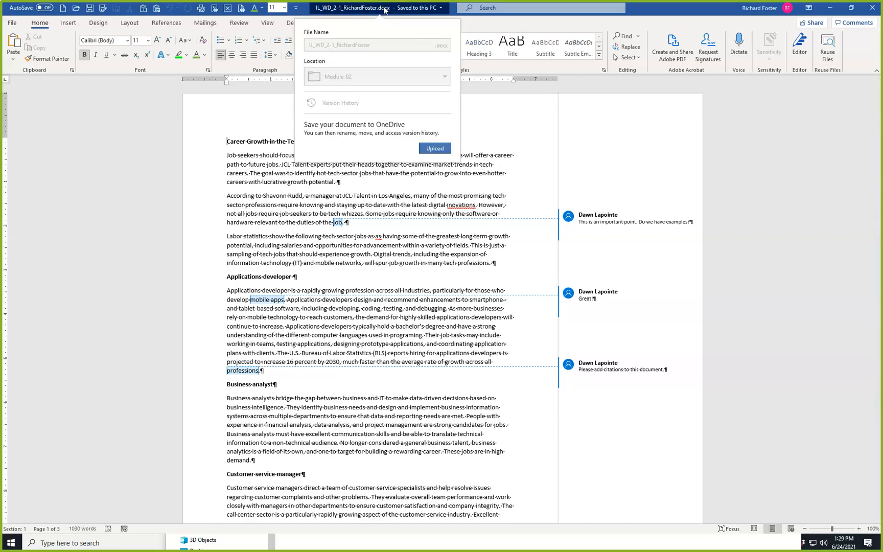
click(636, 14)
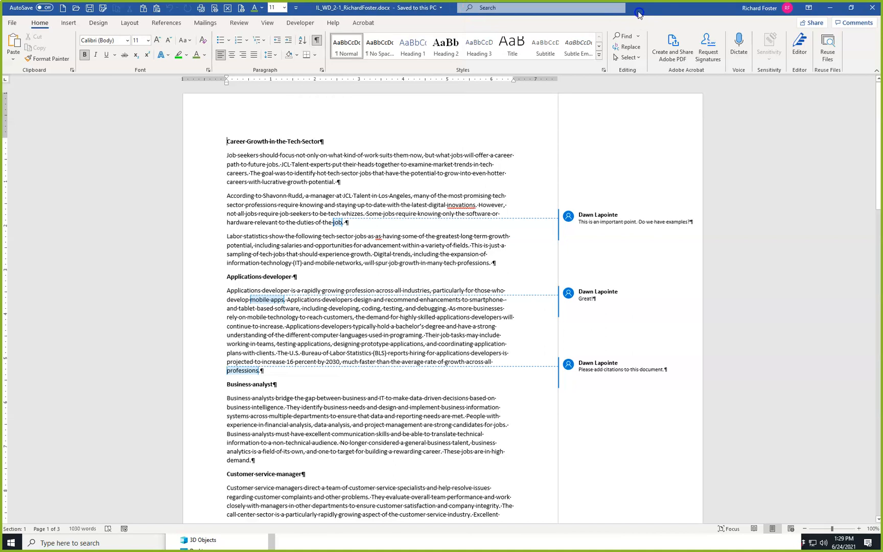
key(F12)
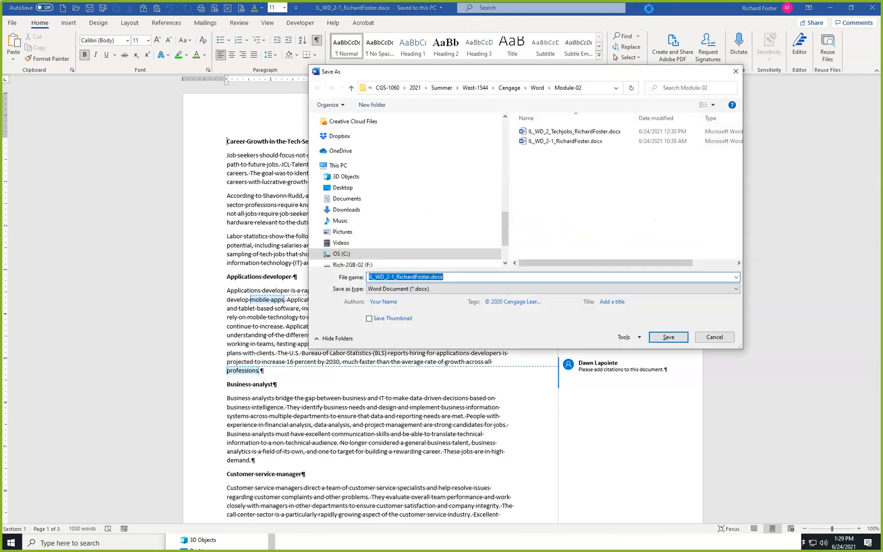
click(580, 135)
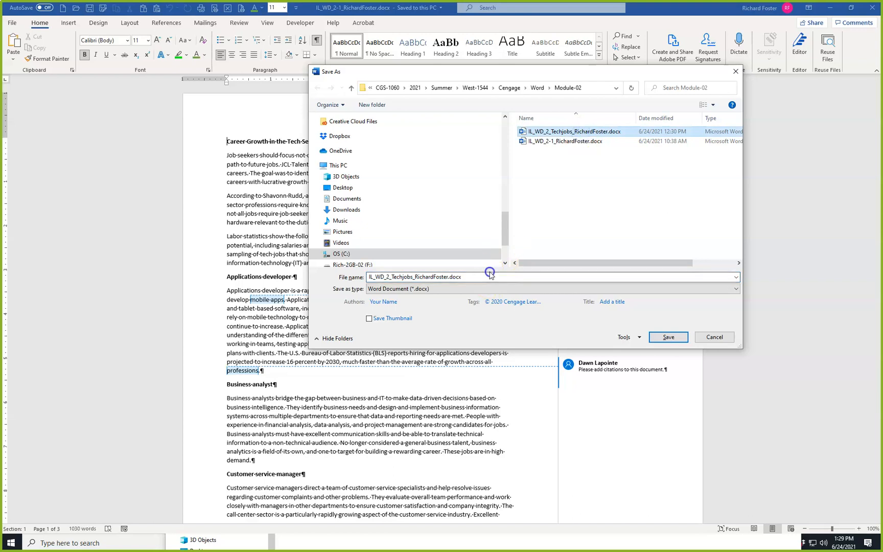
key(Home)
click(489, 287)
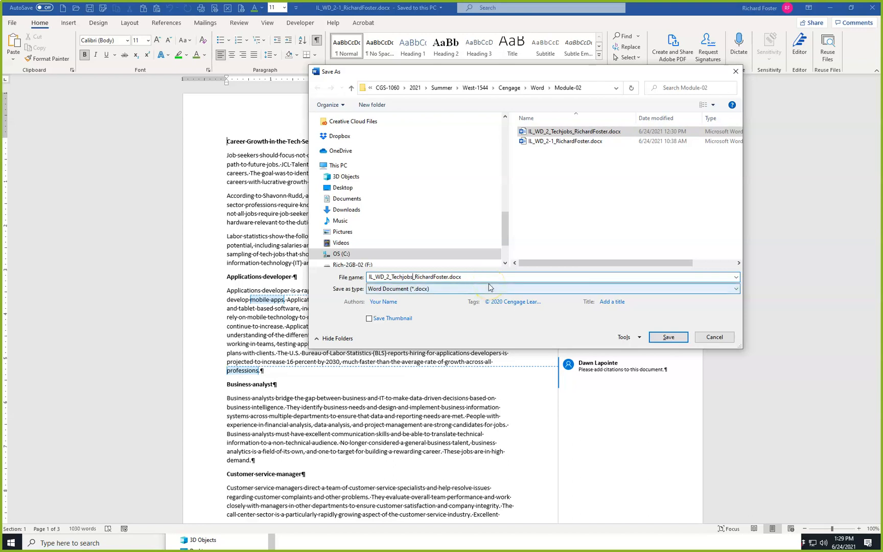
text(02)
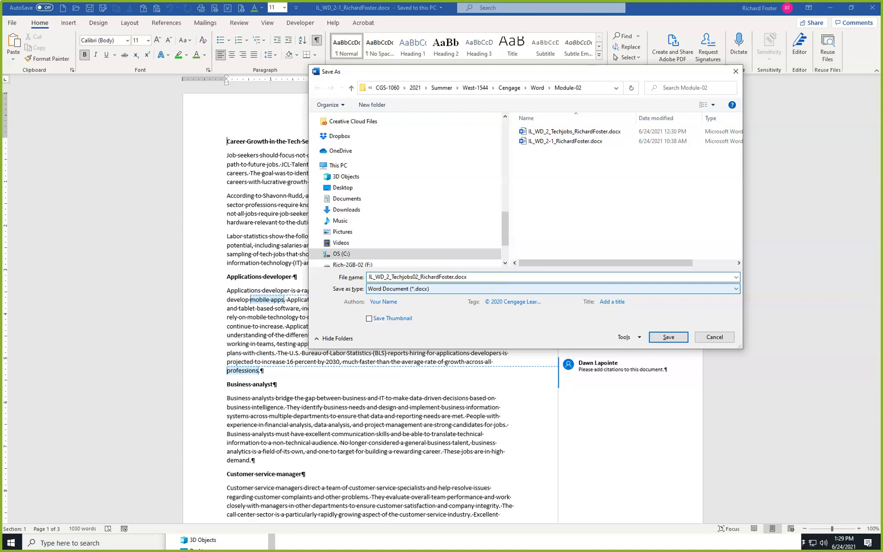
key(Return)
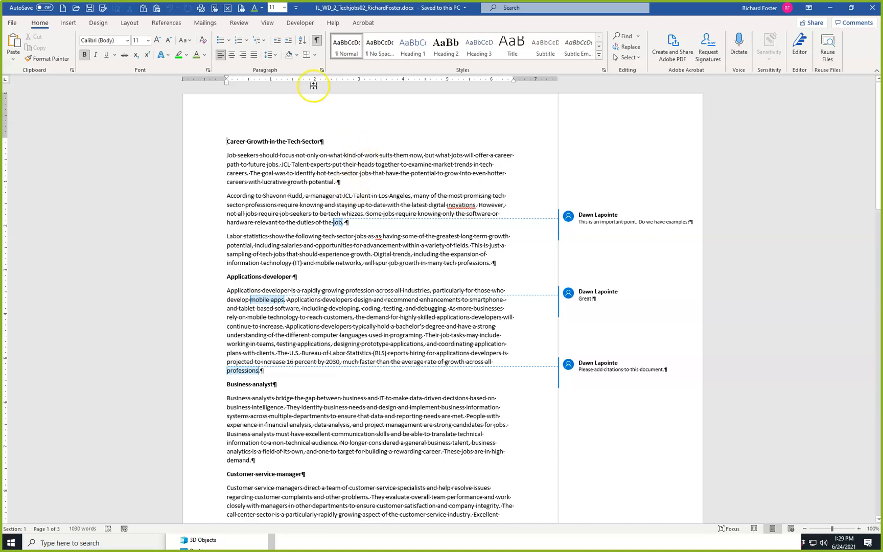
Preview the document with No Markup, and return the review display to All Markup.
click(239, 24)
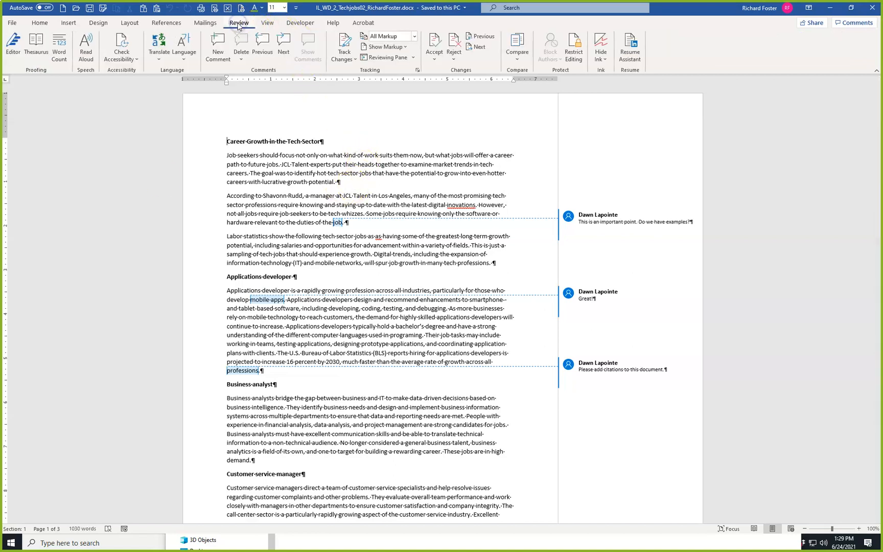
click(414, 36)
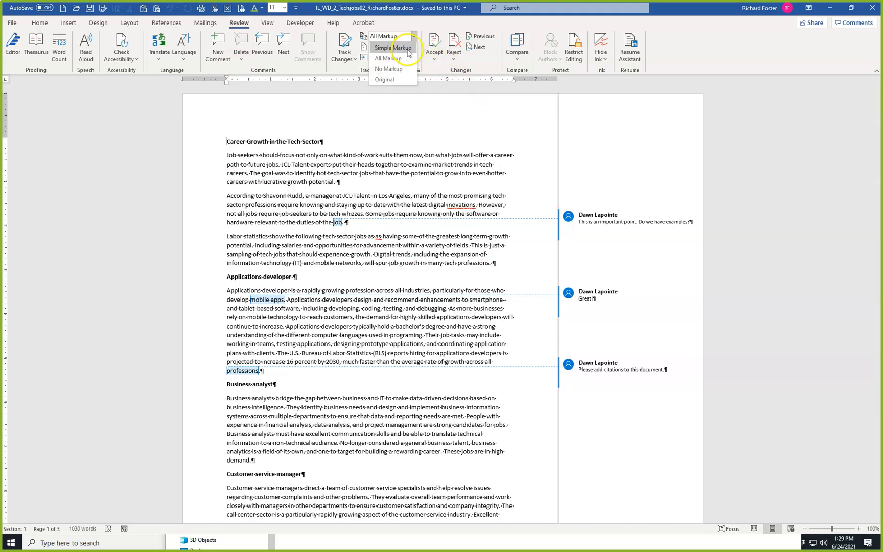
click(400, 68)
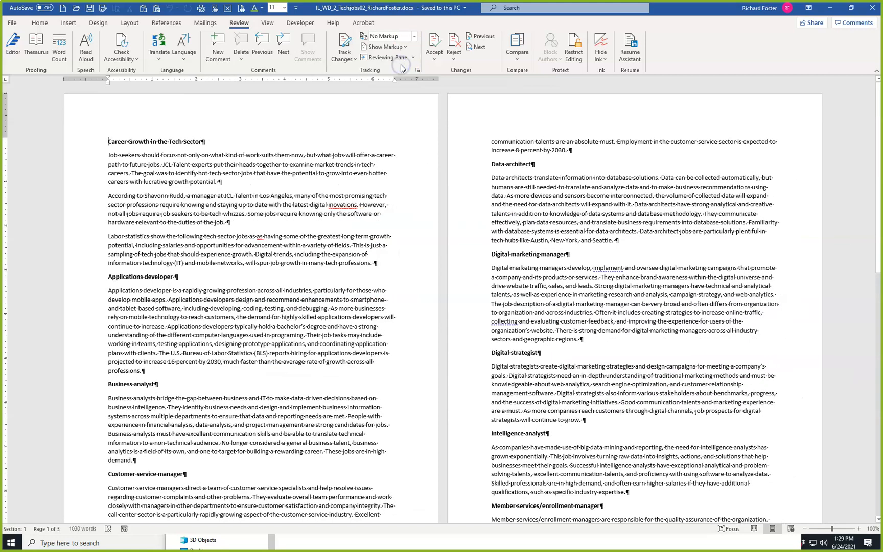
click(414, 37)
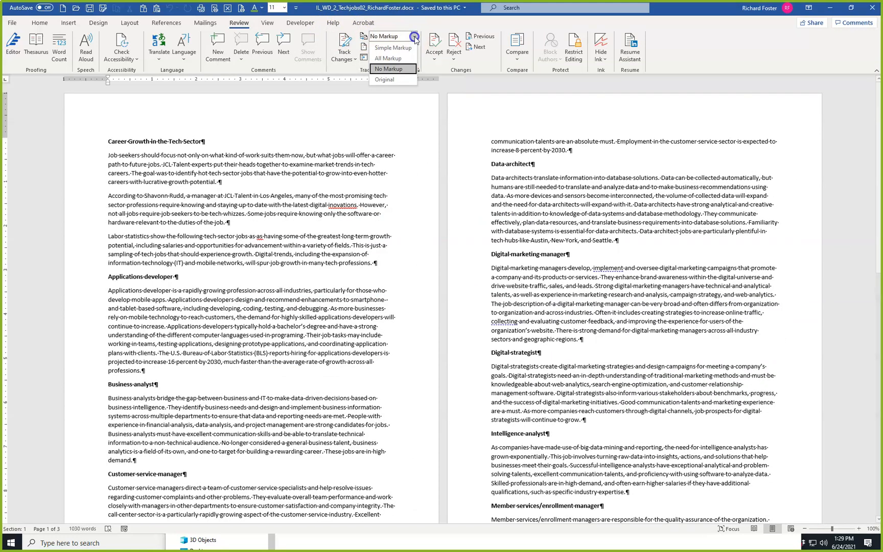
click(395, 59)
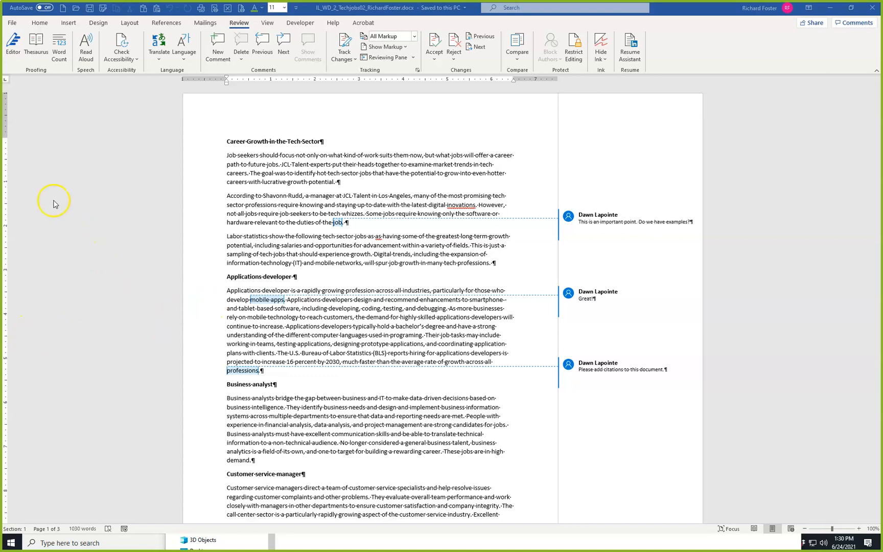
Add a new comment on the word "Sector" in the title reading "This title is approved for the web team.".
double_click(310, 142)
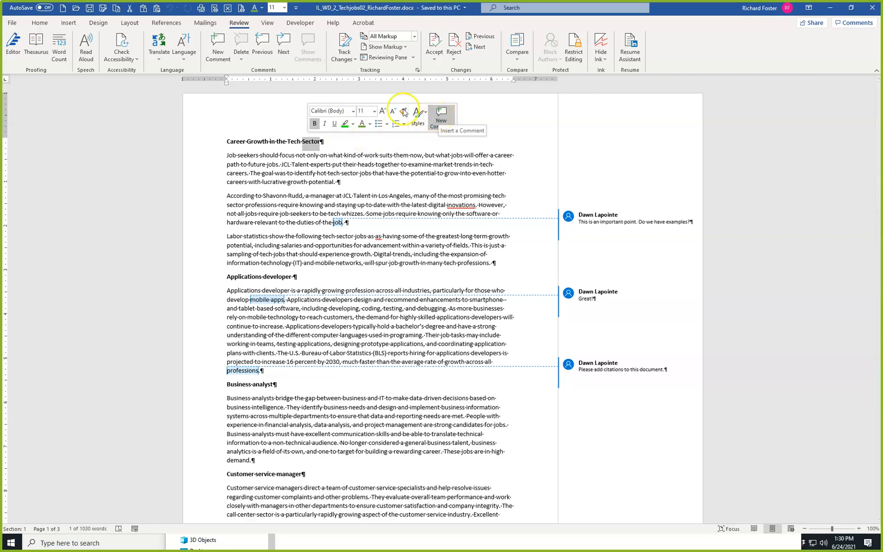
click(221, 48)
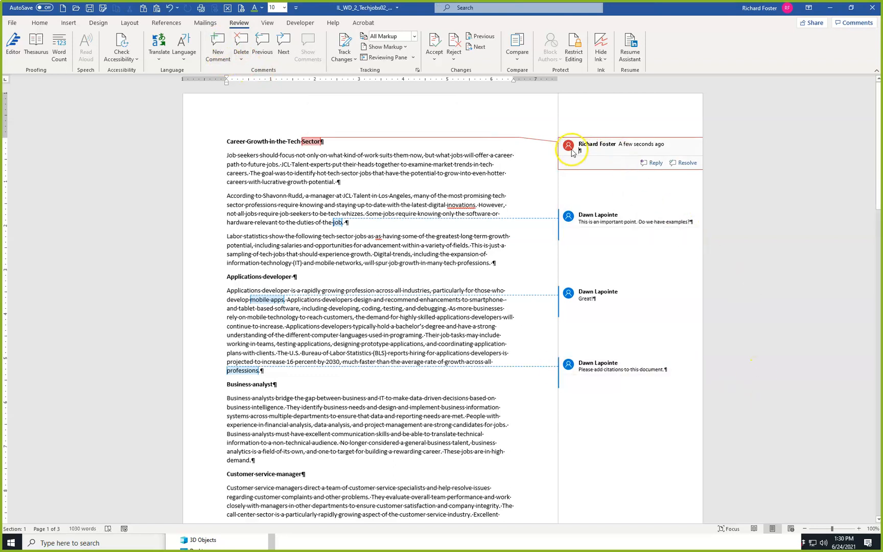
mouse_move(569, 148)
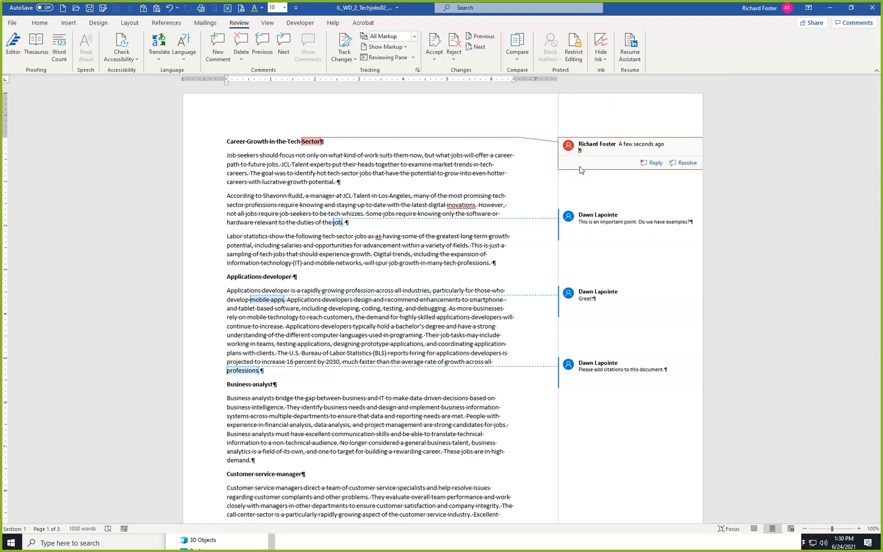
text(This title is approved for the web team)
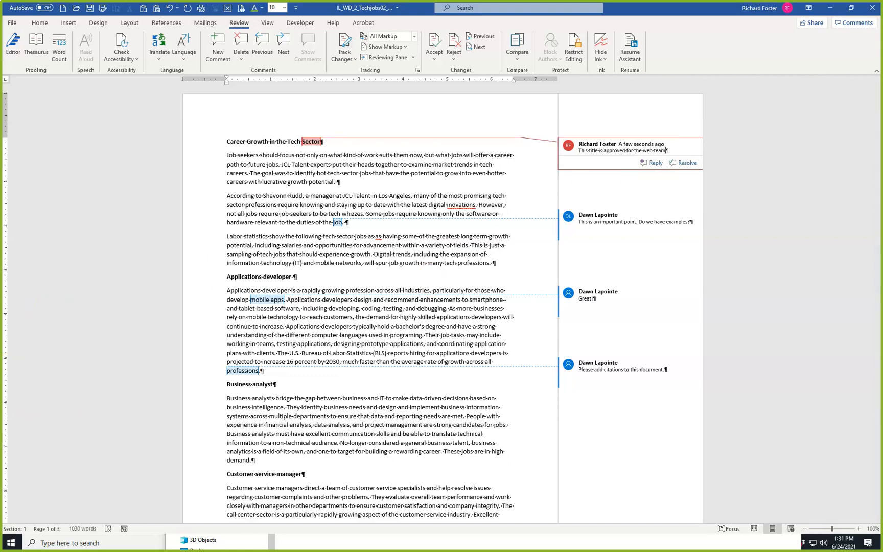
text(.)
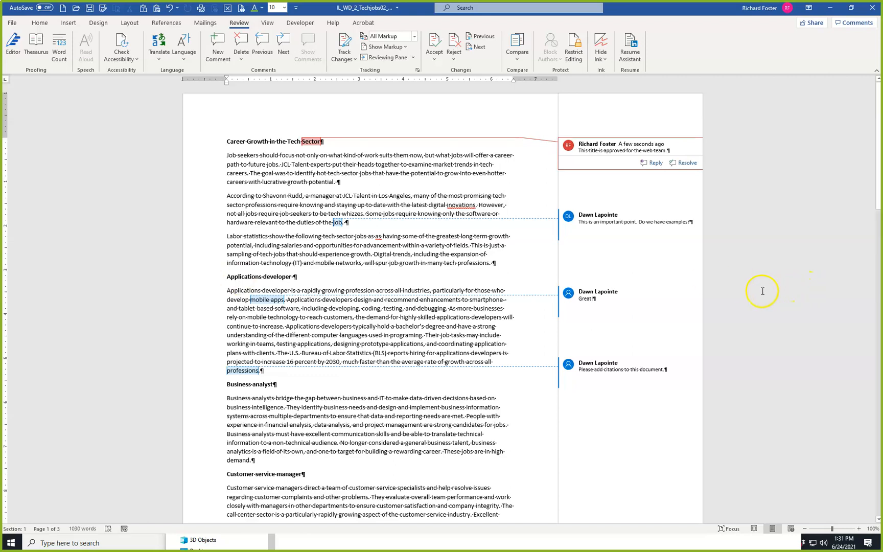
Reply "I am compiling a list." to the comment on "job" that asks for examples.
click(569, 218)
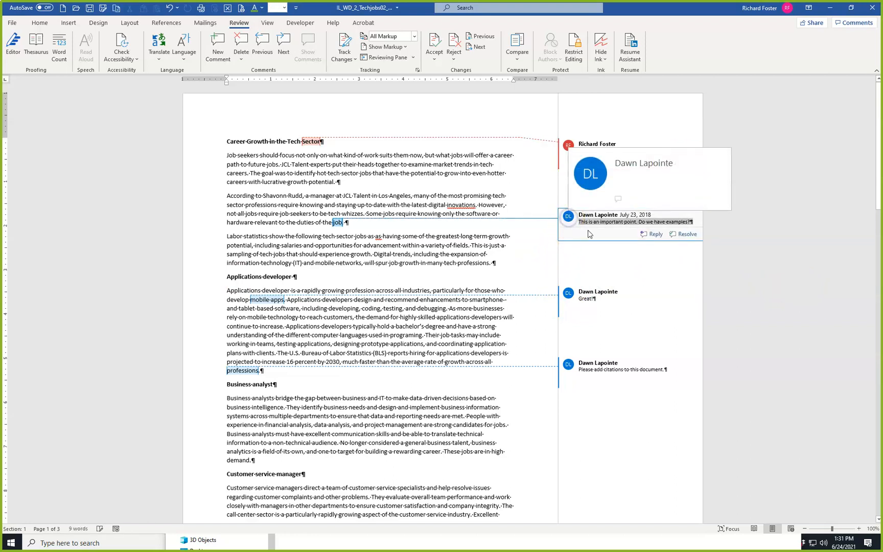
click(655, 234)
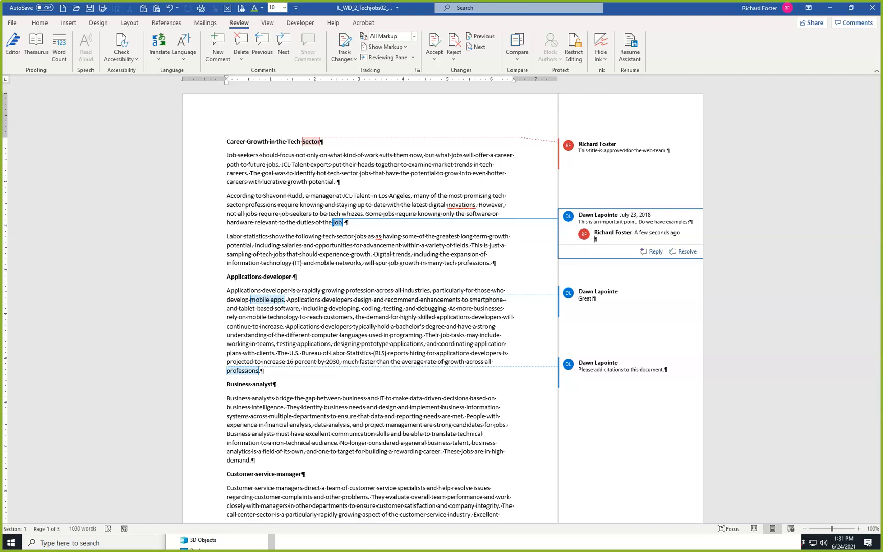
text(I am comp)
text(l)
key(BackSpace)
key(BackSpace)
text(iling a list.)
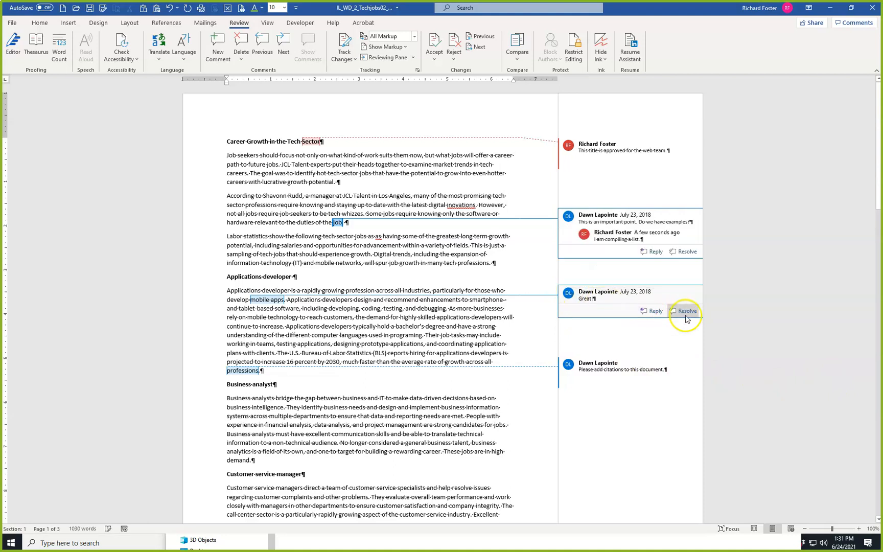
Delete the "Great!" comment attached to "mobile apps".
click(569, 299)
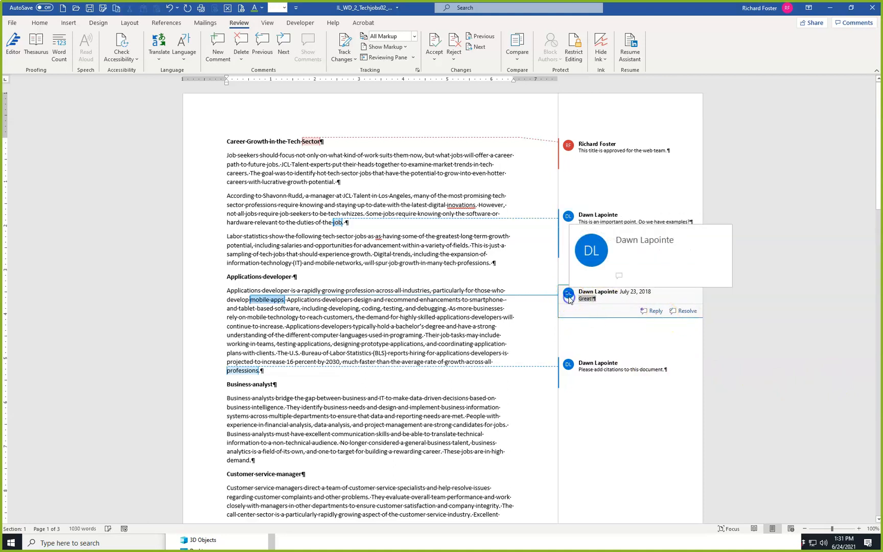
click(241, 45)
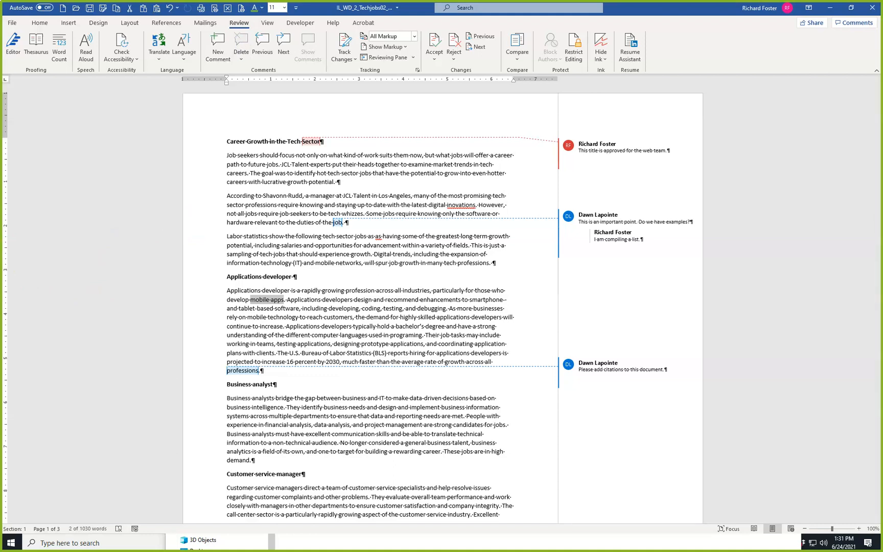
Extend the reply in the comment on "job" with the sentence "I will send it to you.".
click(639, 239)
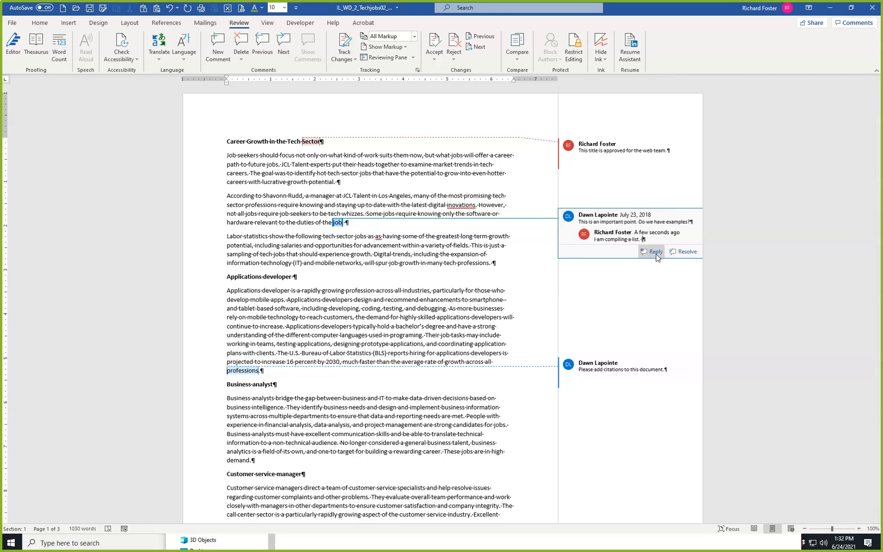
text(I will send it to you.)
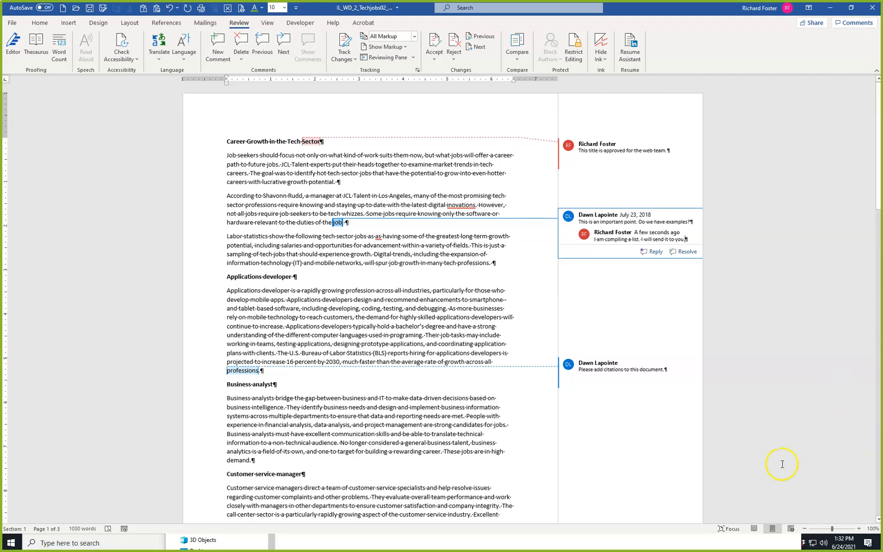
Mark the comment on "professions" that requests citations as resolved, trying the Reopen option along the way.
click(572, 366)
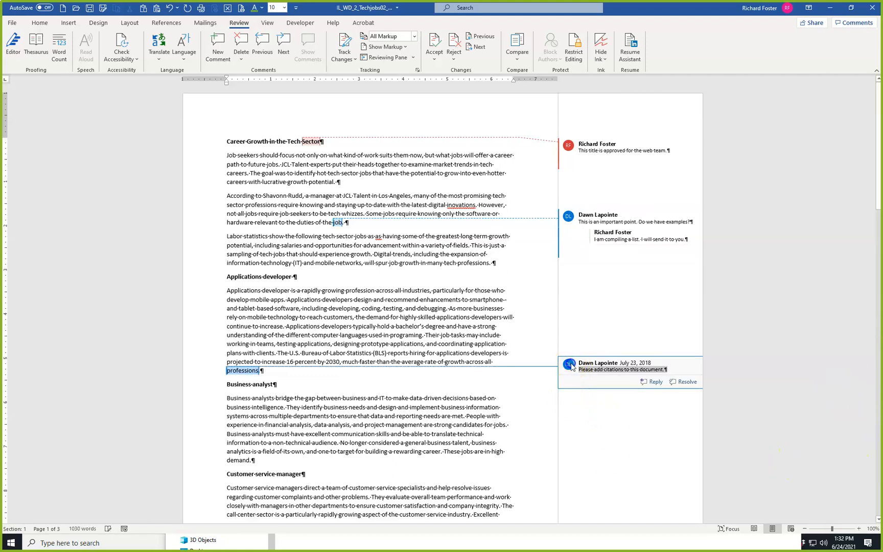
click(681, 383)
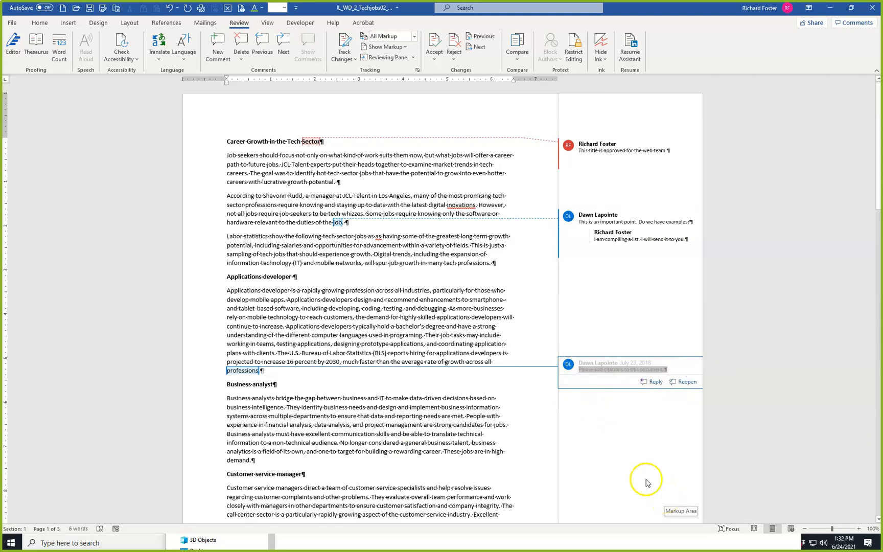
click(686, 382)
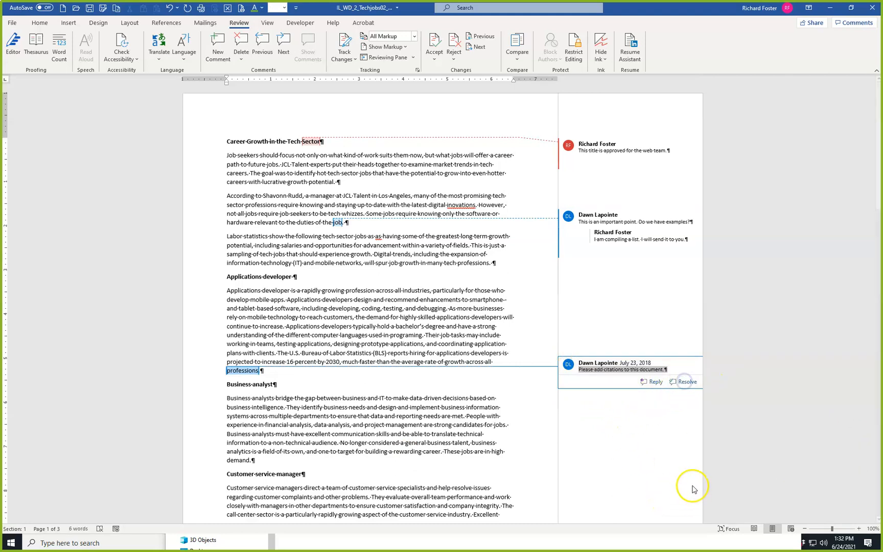
click(685, 382)
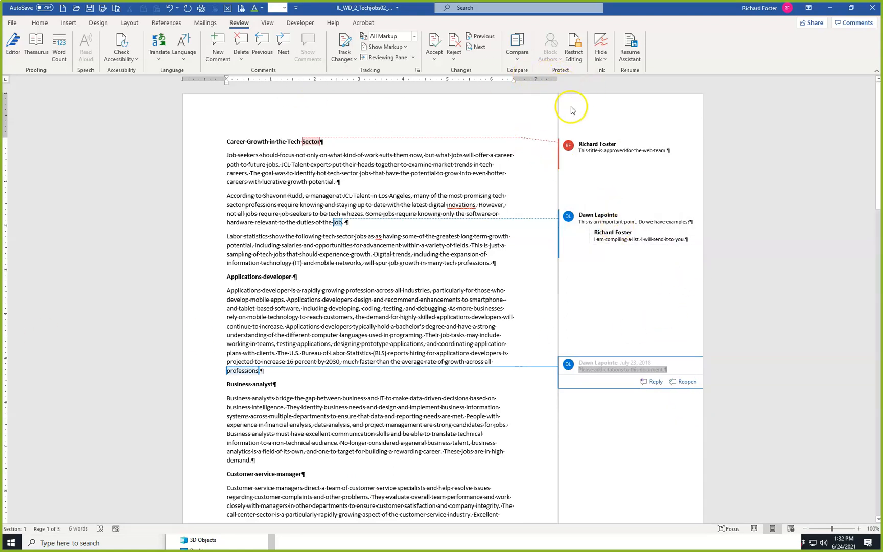
Set the review display to No Markup and zoom the document to page width.
click(414, 36)
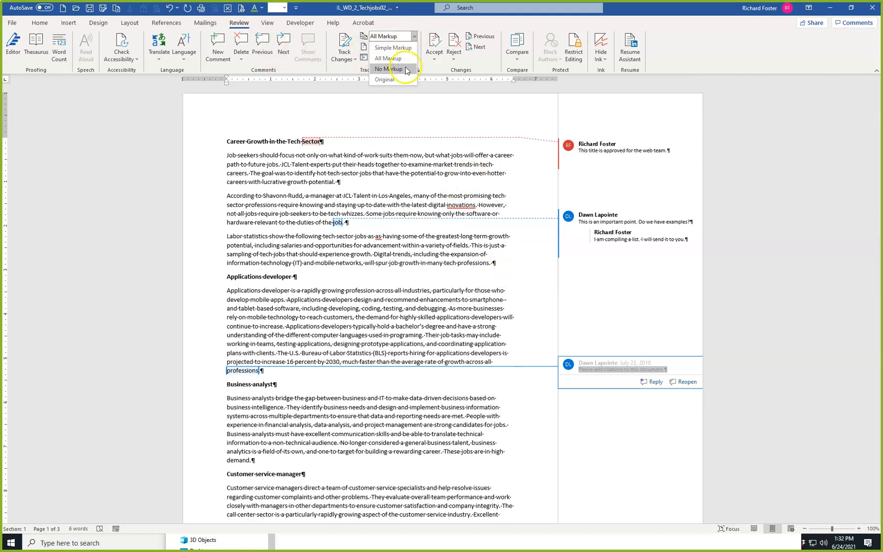
click(408, 68)
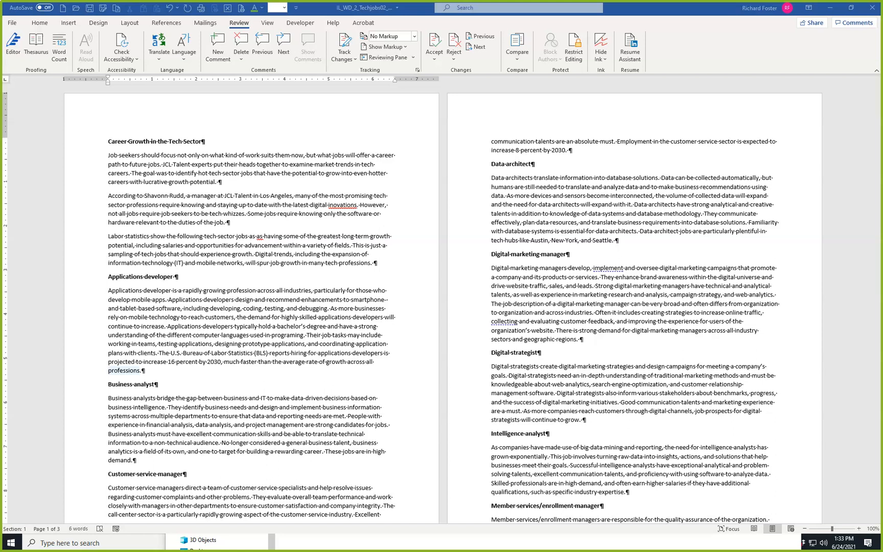
click(285, 154)
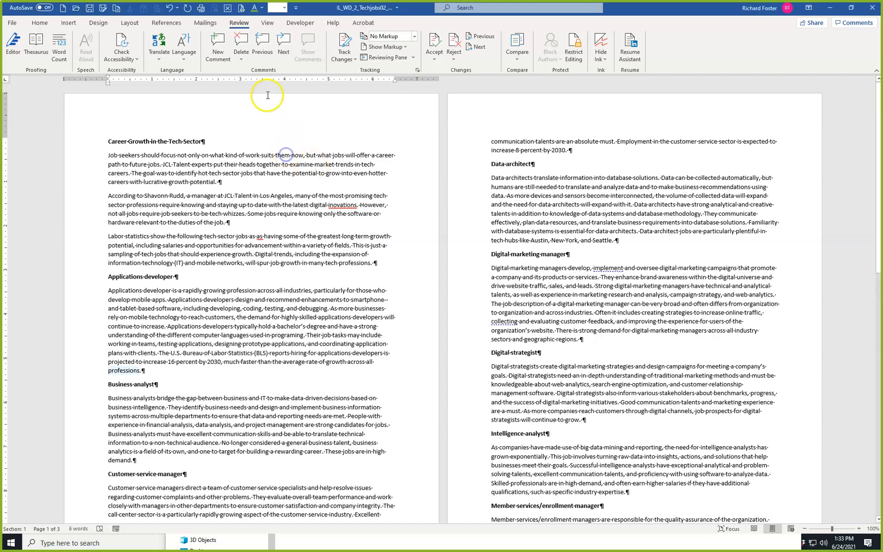
click(267, 22)
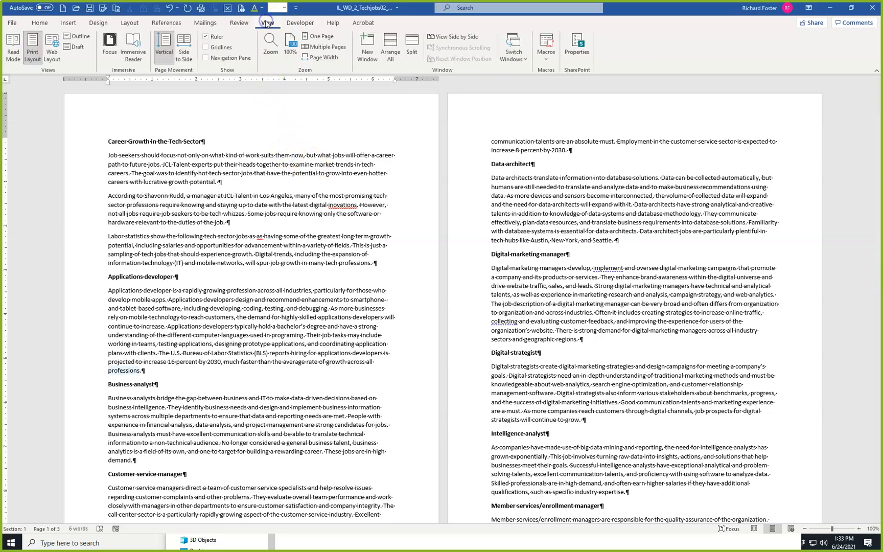
click(317, 58)
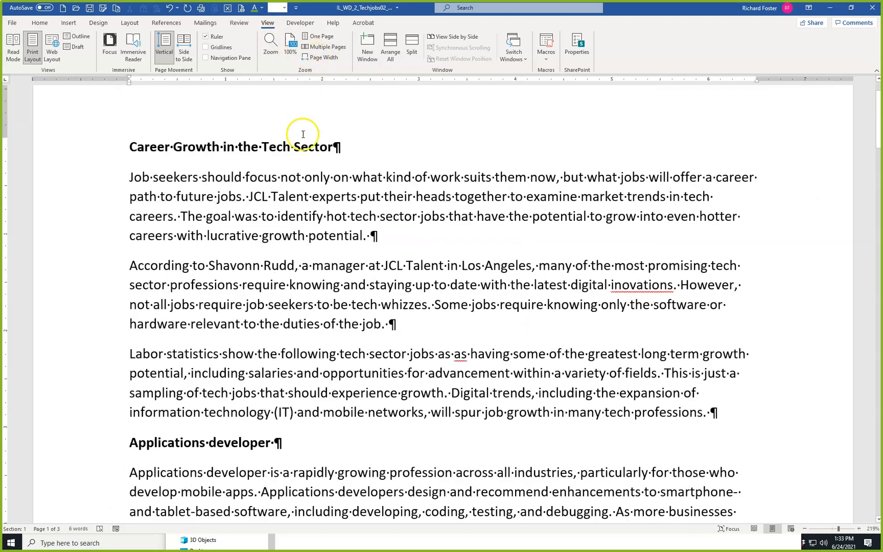
Place the insertion point at the very beginning of the document and bring up the Home commands.
click(301, 175)
key(ctrl+Home)
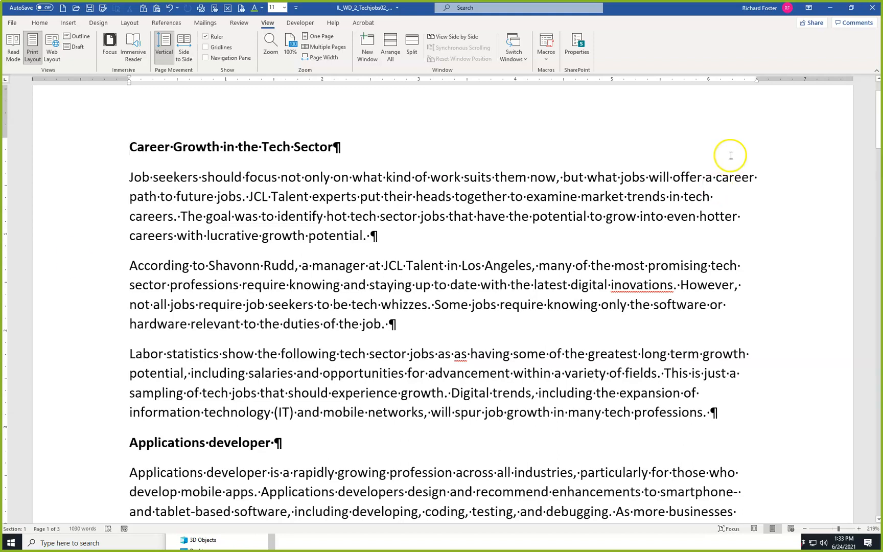
click(39, 23)
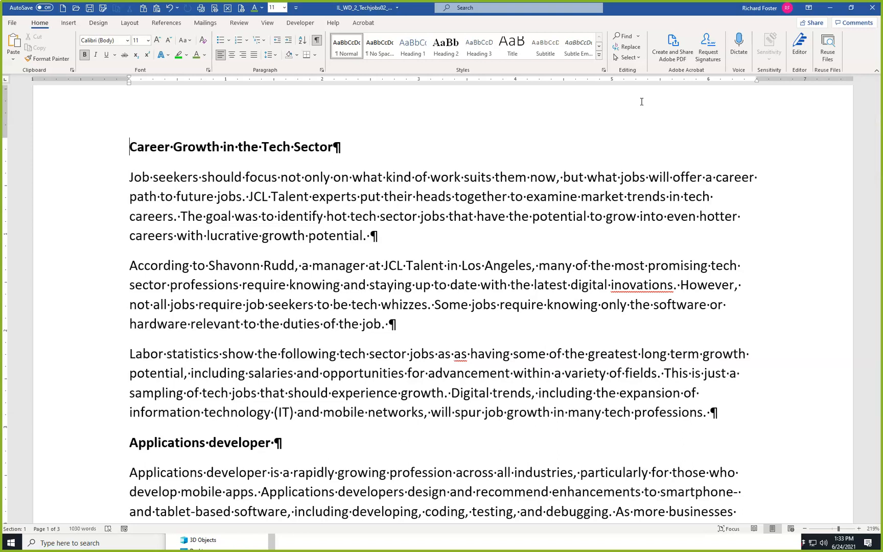
Replace all case-matching occurrences of "talent" in the document with "skill" and close Find and Replace.
key(ctrl+h)
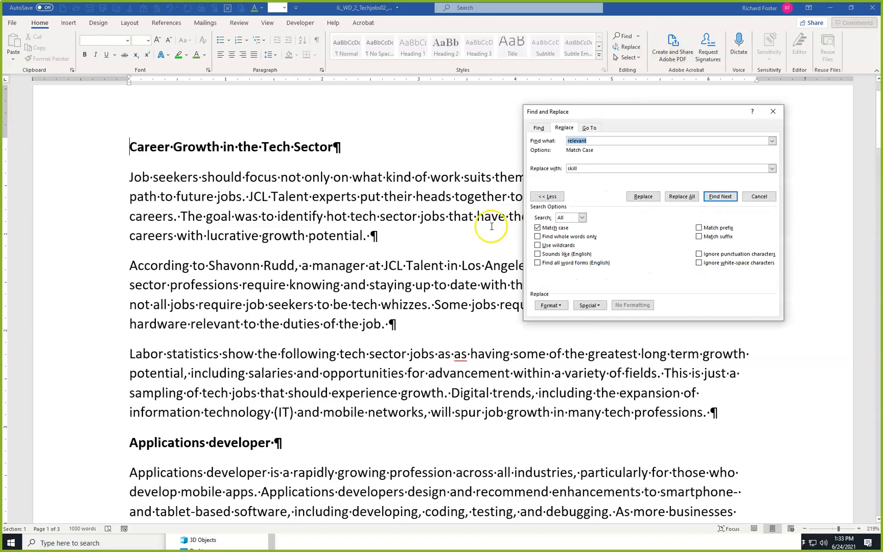
click(546, 197)
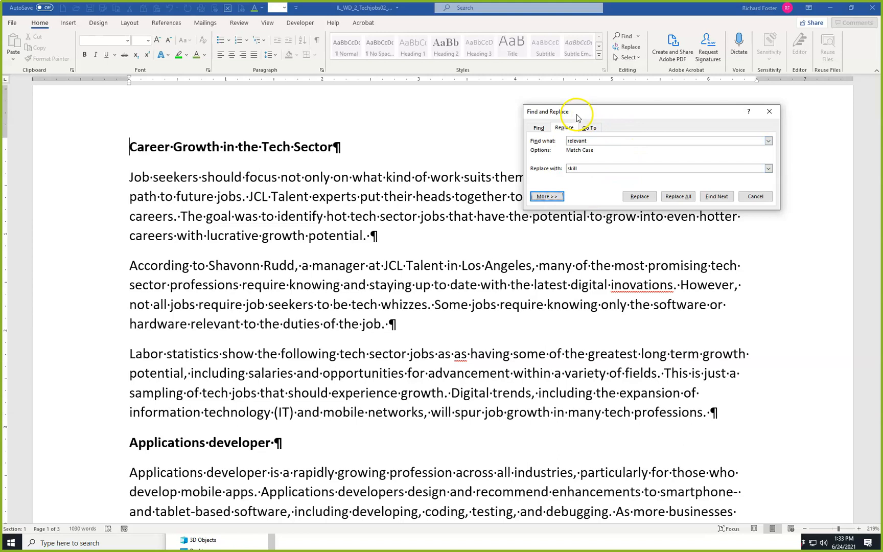
click(546, 196)
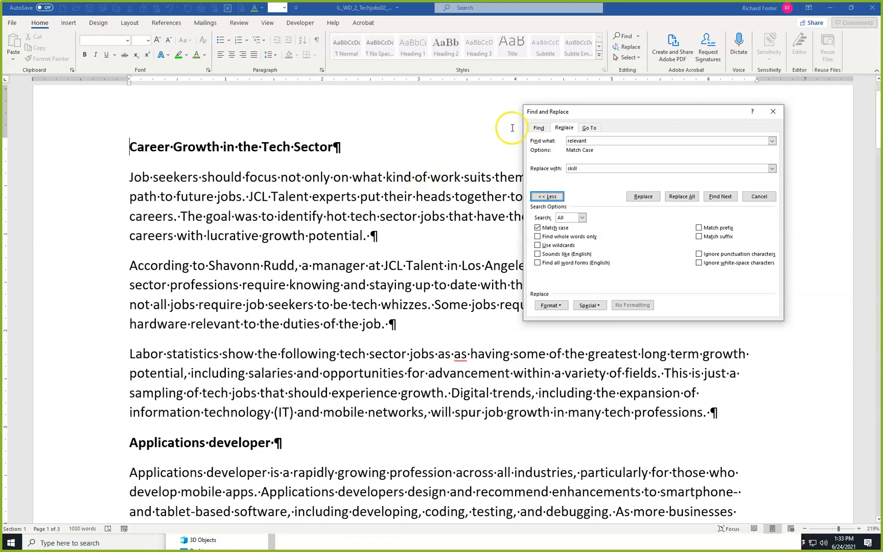
double_click(597, 143)
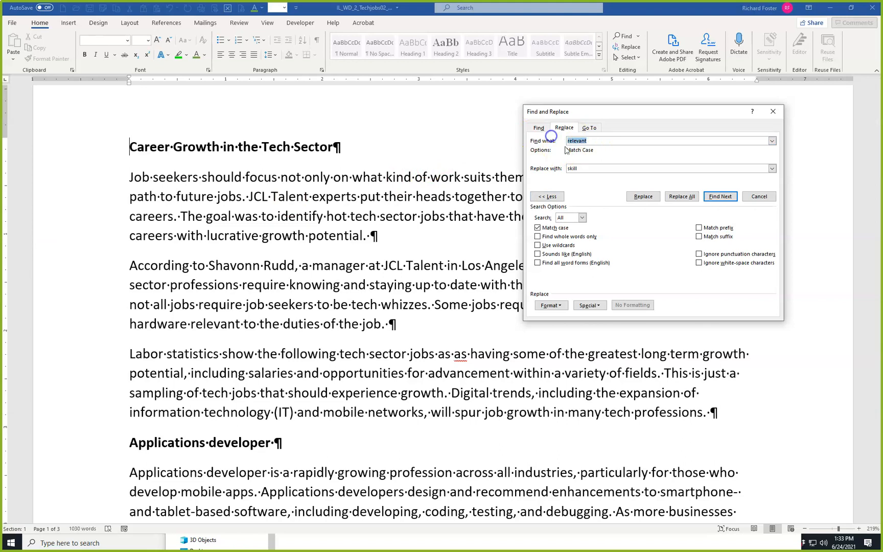
text(talent)
key(Tab)
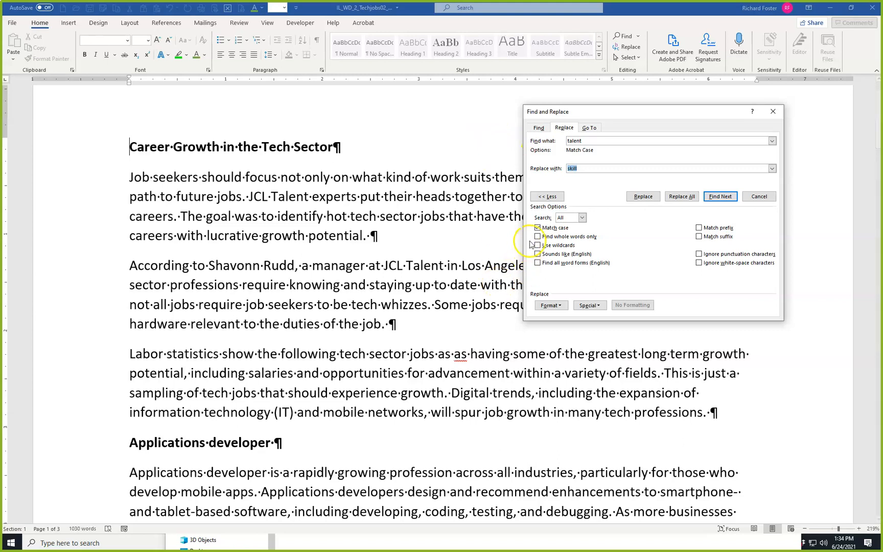
click(582, 143)
key(BackSpace)
text(t)
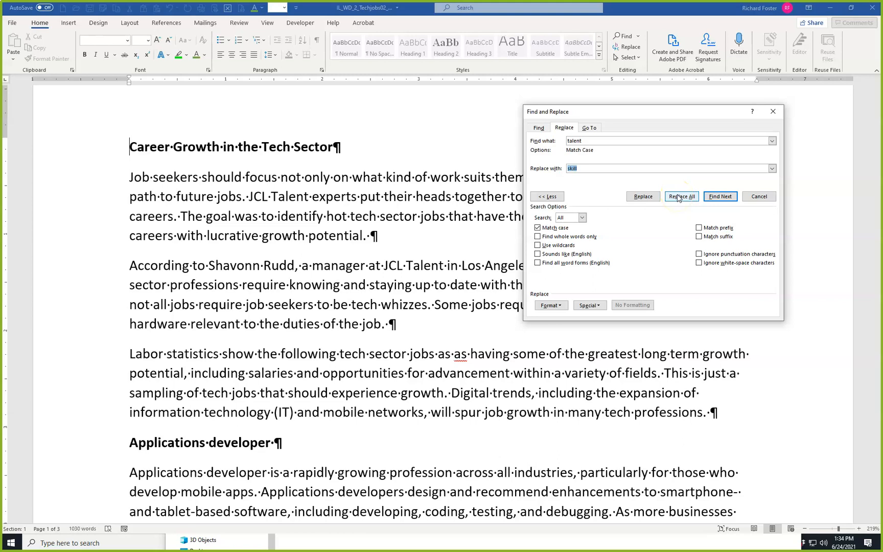
click(677, 198)
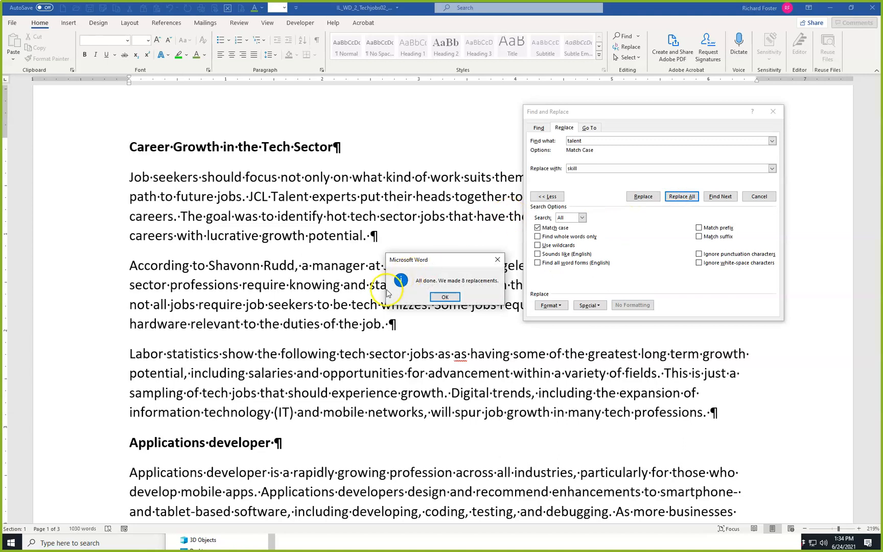
click(445, 297)
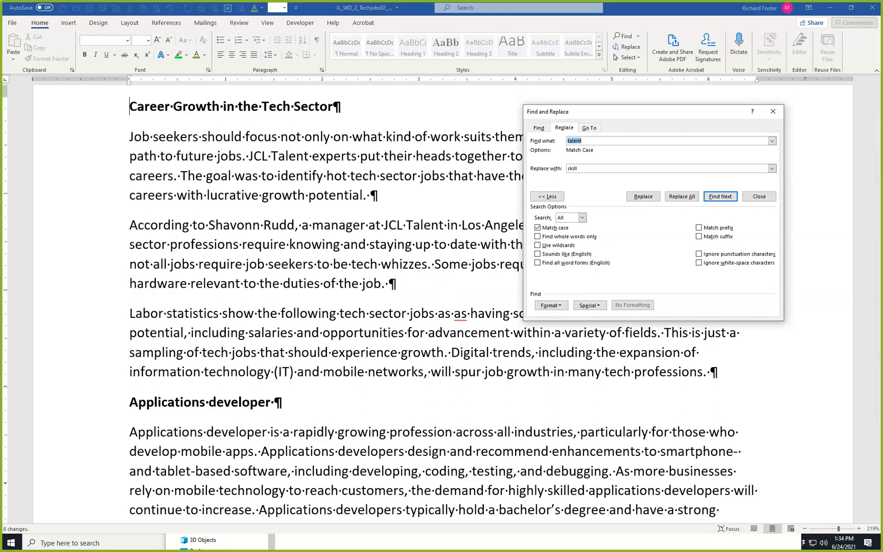
click(759, 197)
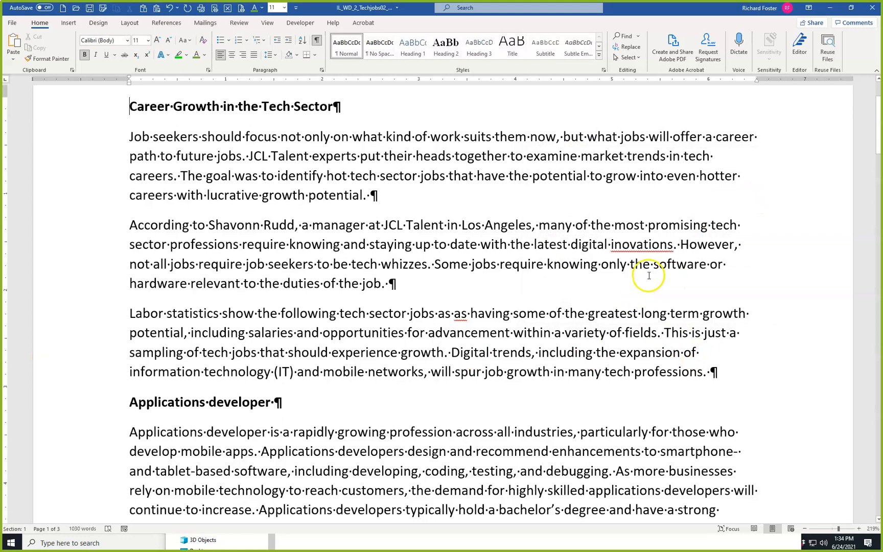
Search the document for the capitalized word "Talent" and close the search.
click(626, 38)
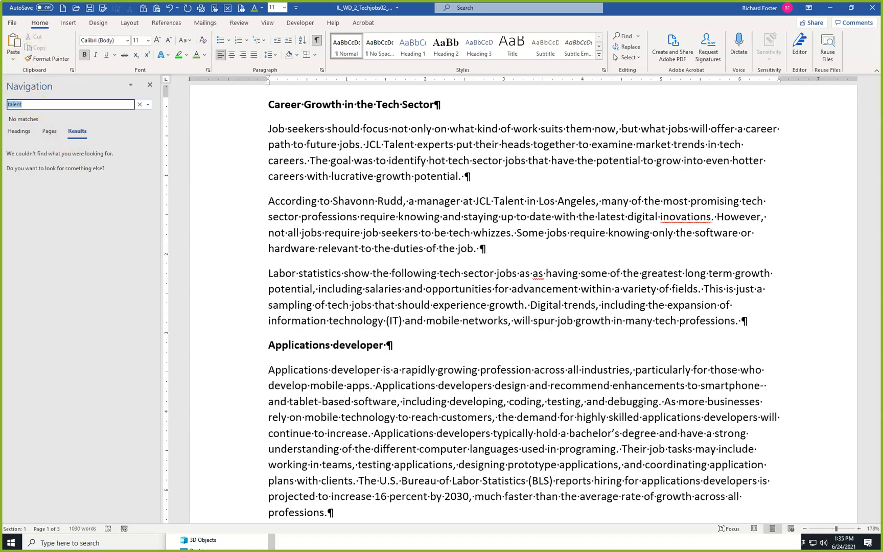
text(Talent)
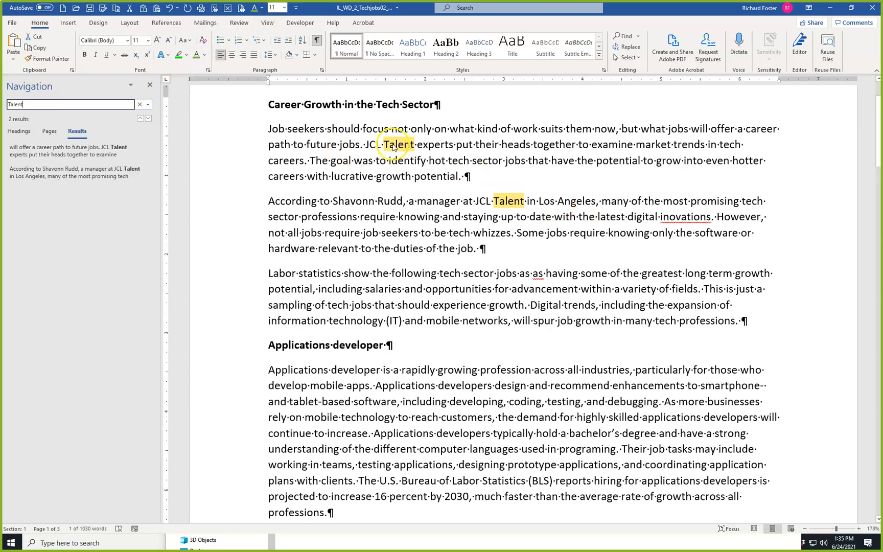
click(150, 85)
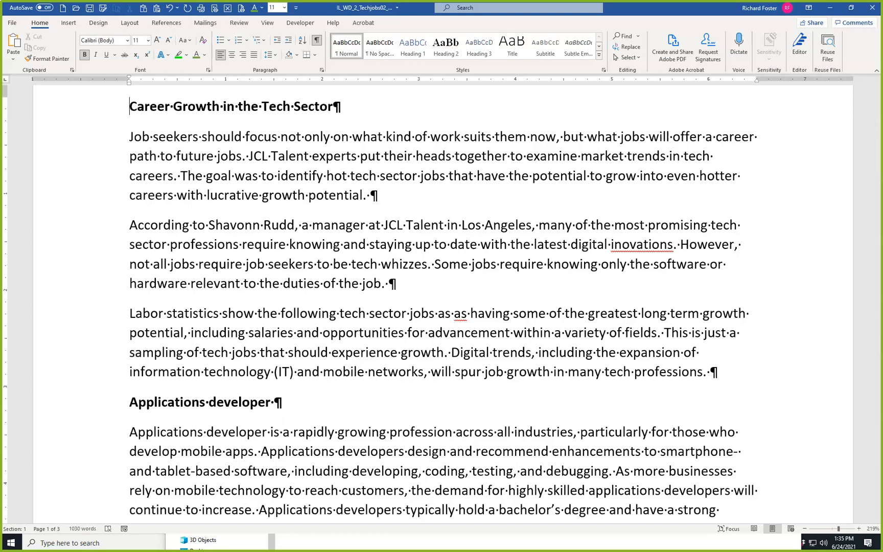
key(ctrl+g)
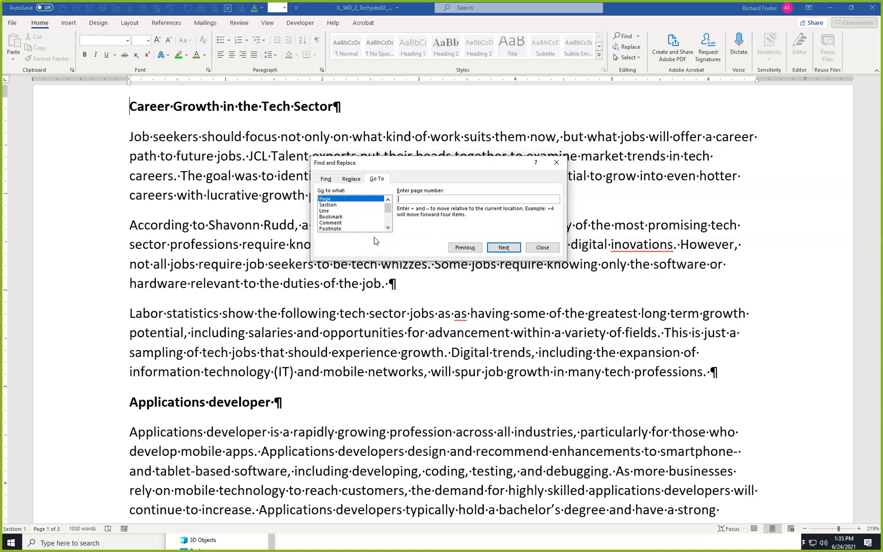
click(406, 230)
click(548, 244)
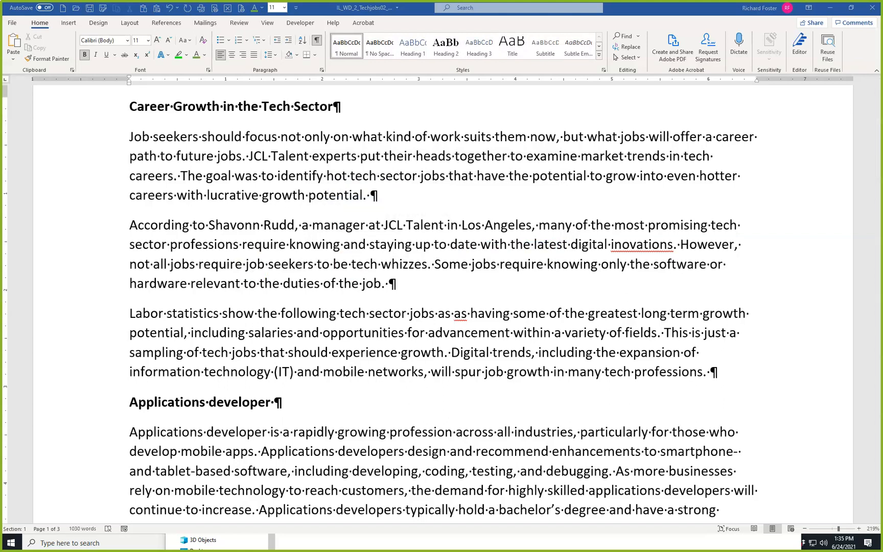
Examine the correction options offered for the manager's first name and for the misspelled word "inovations" in the second paragraph.
scroll(370, 225, up, 2)
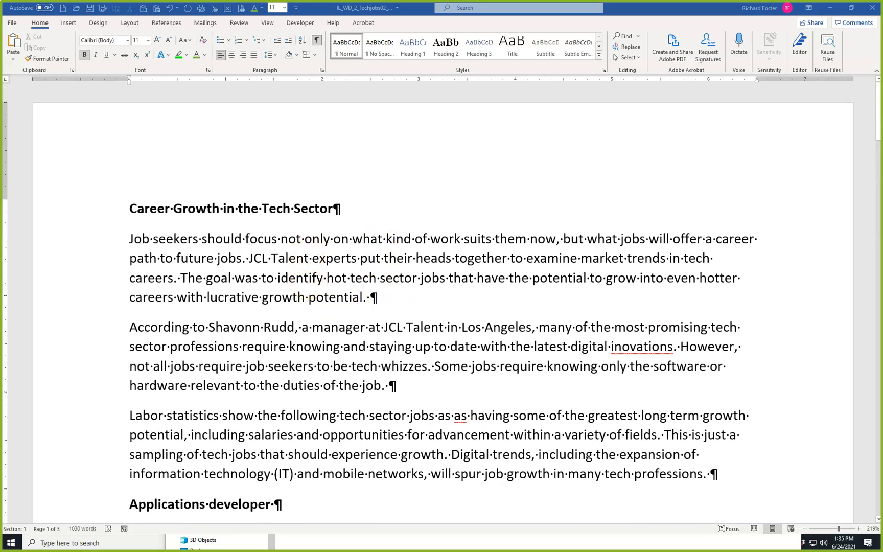
click(345, 240)
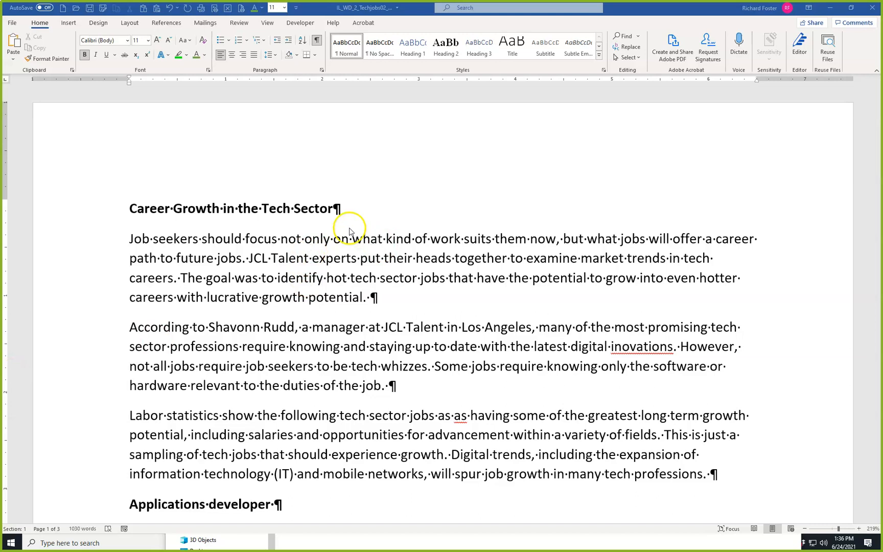
click(233, 327)
click(228, 327)
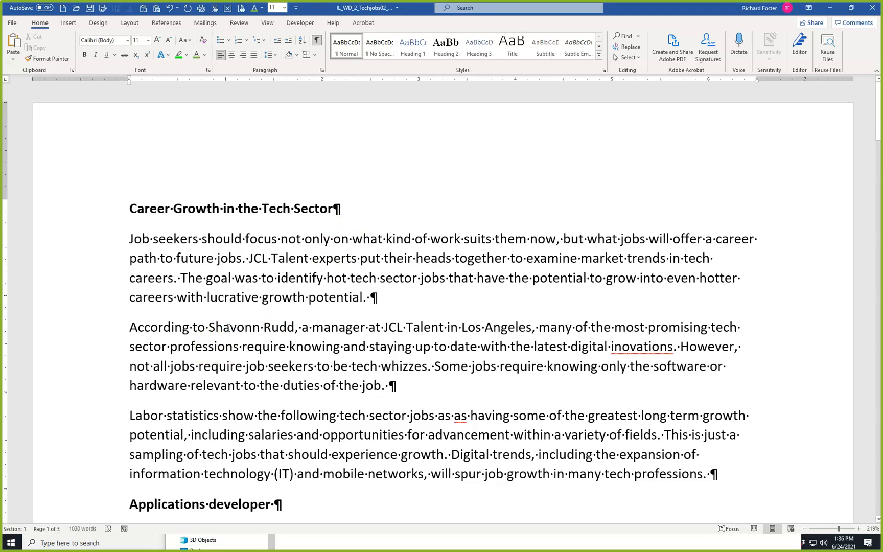
right_click(230, 327)
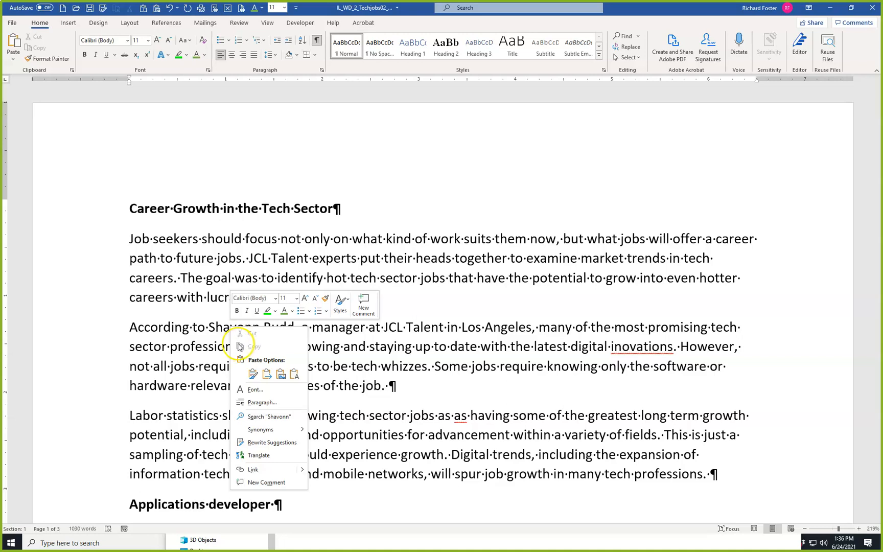
click(220, 329)
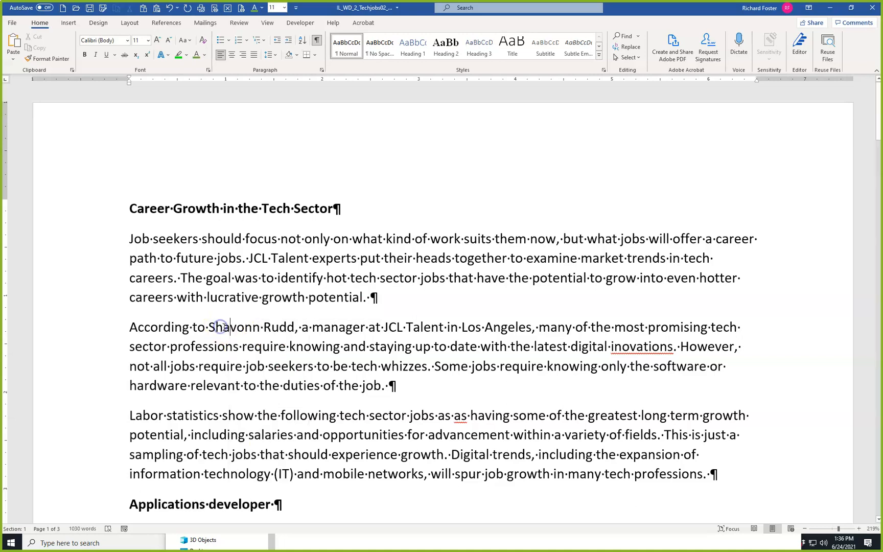
right_click(630, 348)
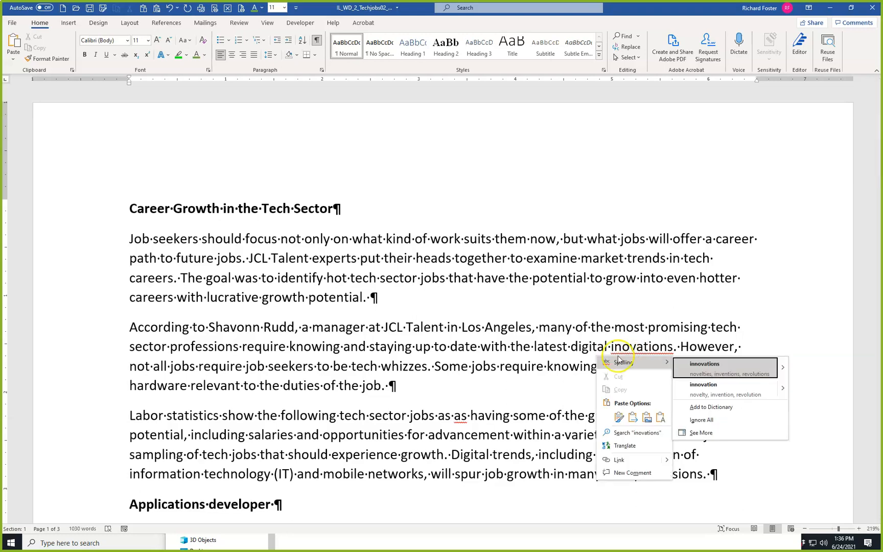
click(238, 326)
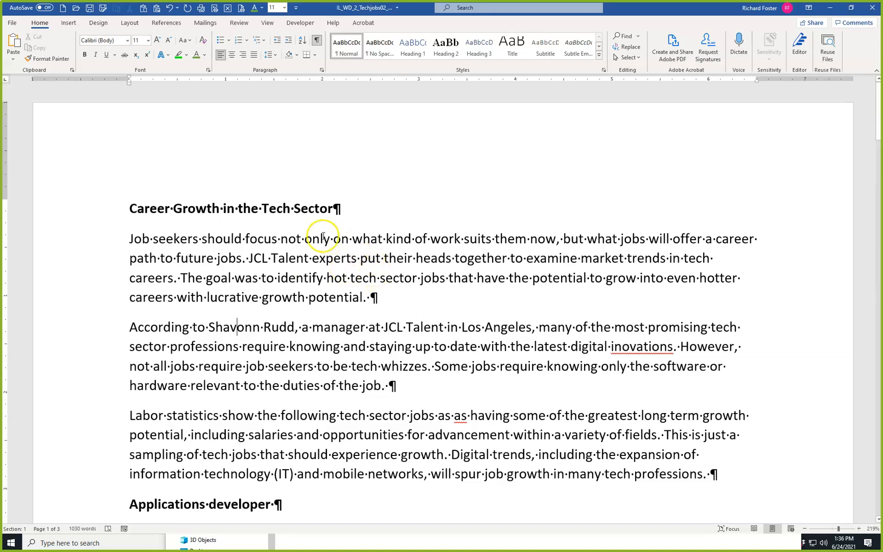
Run the Editor's spelling check from the beginning of the document and correct "inovations" to "innovations".
click(129, 206)
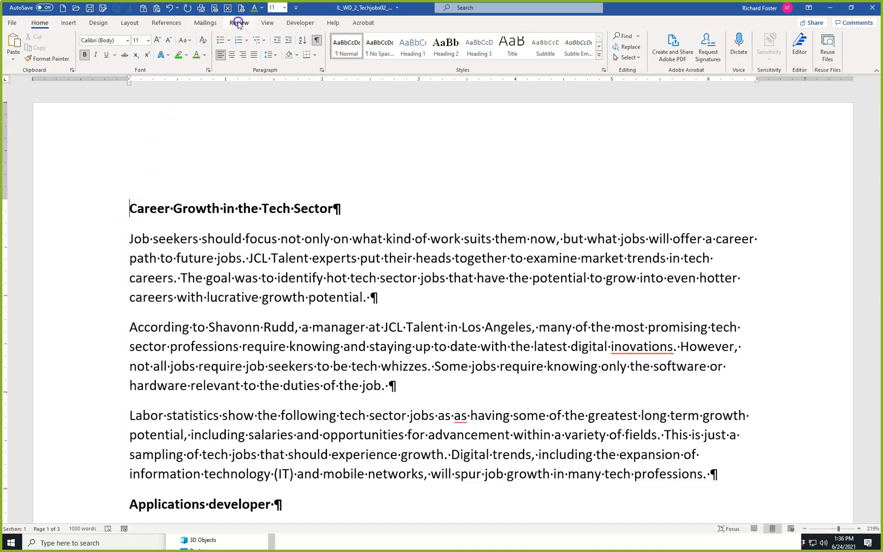
click(238, 24)
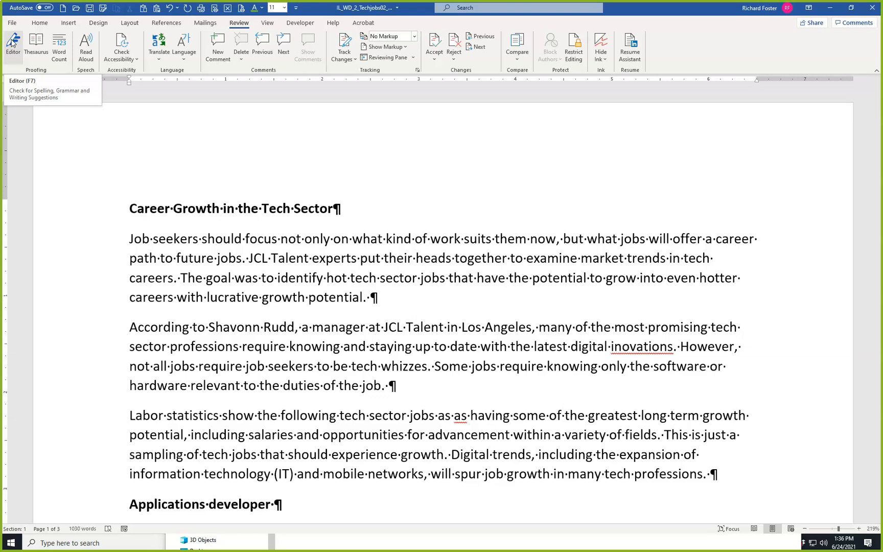
click(13, 42)
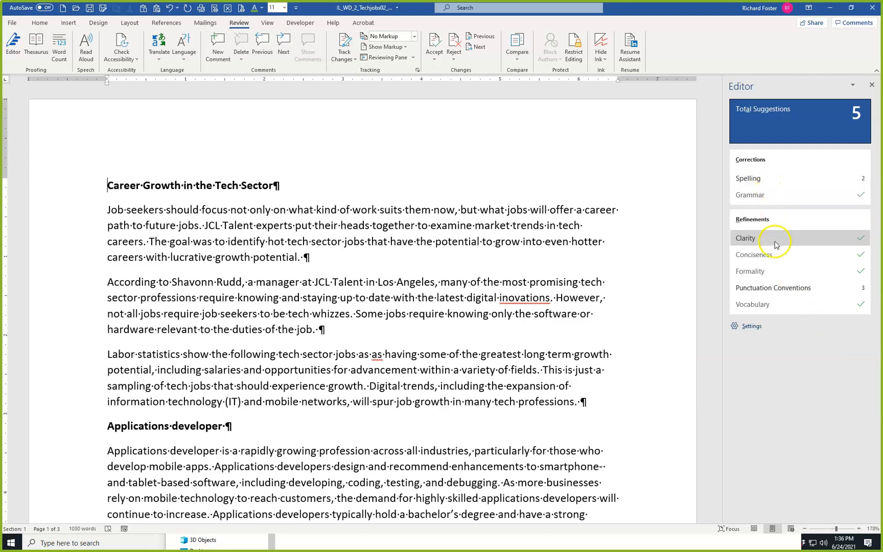
click(750, 178)
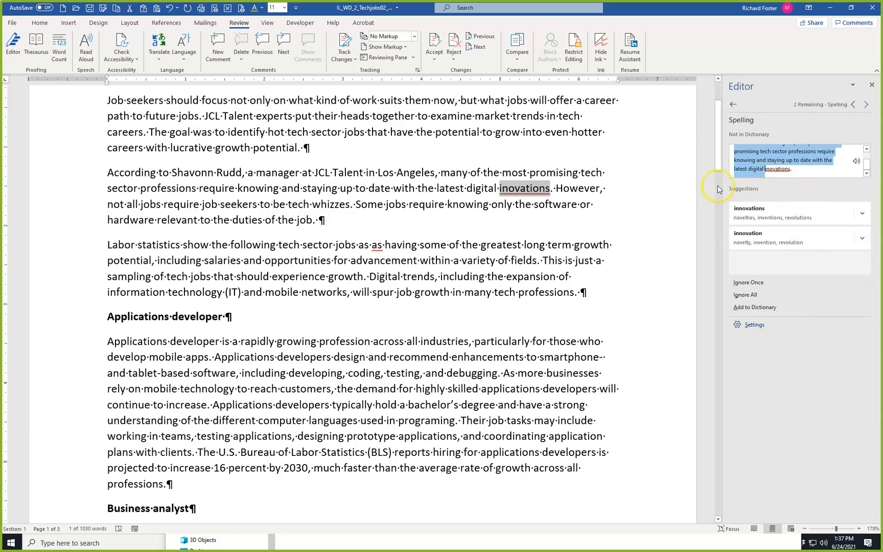
click(772, 167)
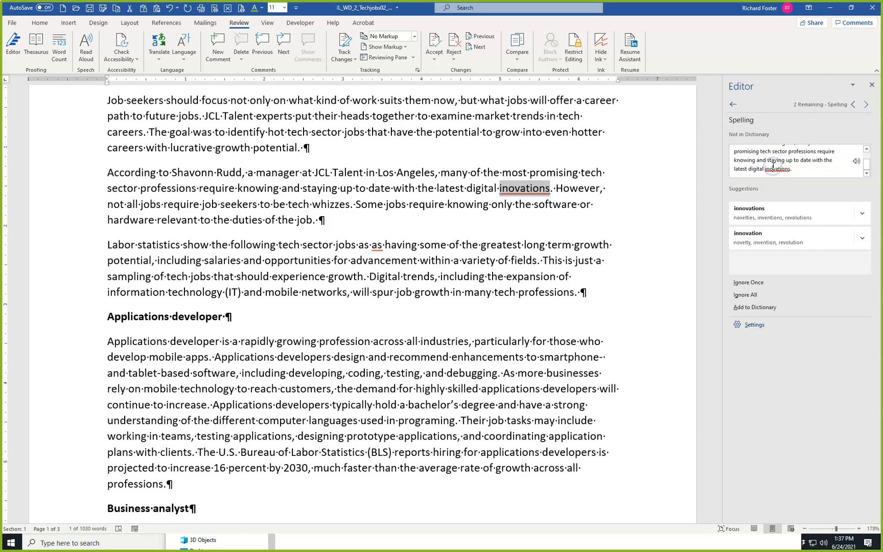
click(756, 213)
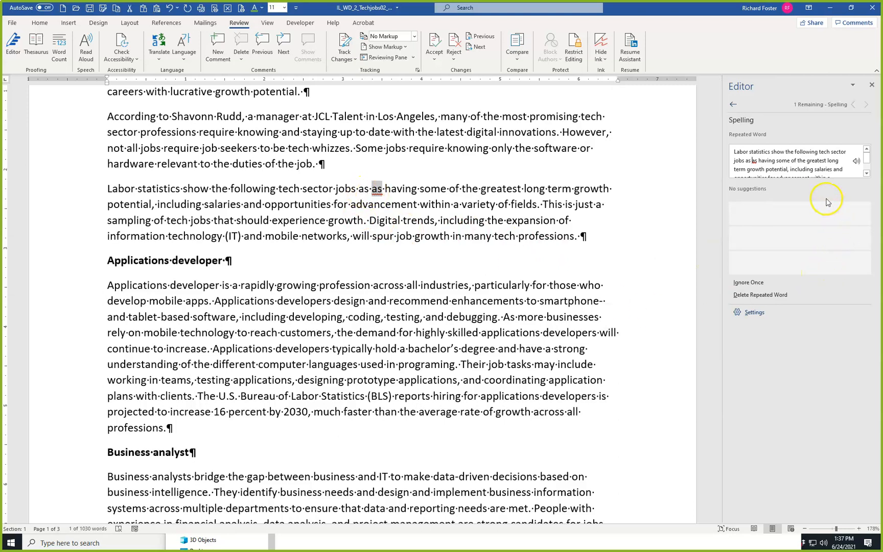
Delete the repeated word "as" in the "Labor statistics" paragraph, check the surrounding text and close the Editor.
click(768, 296)
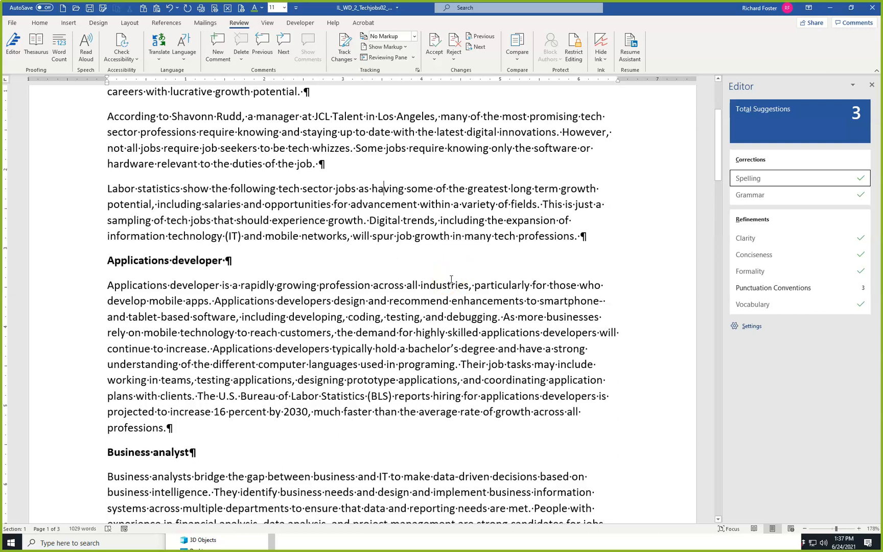
scroll(451, 279, up, 4)
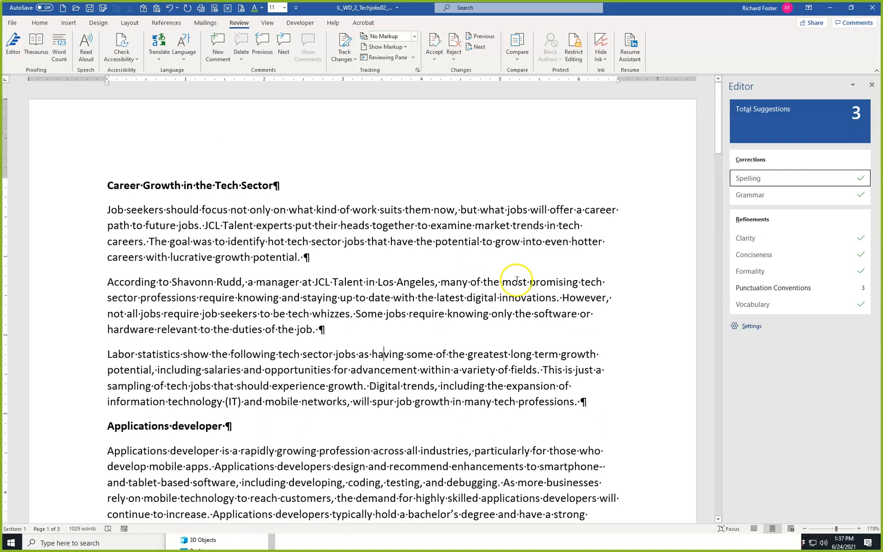
scroll(313, 313, down, 5)
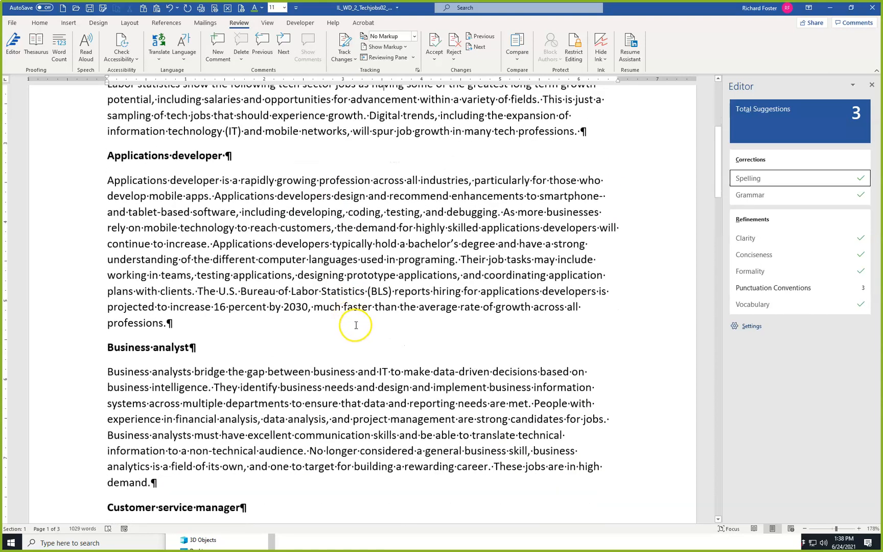
scroll(353, 323, up, 4)
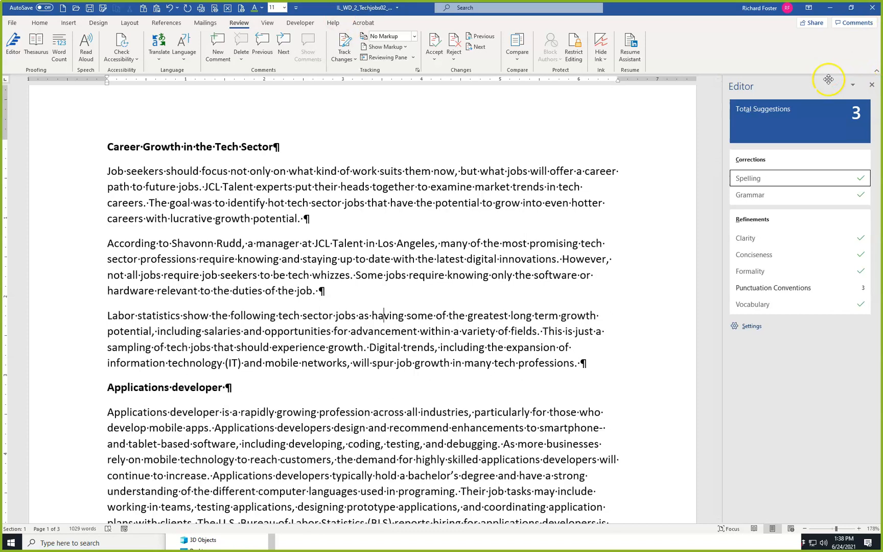
click(870, 86)
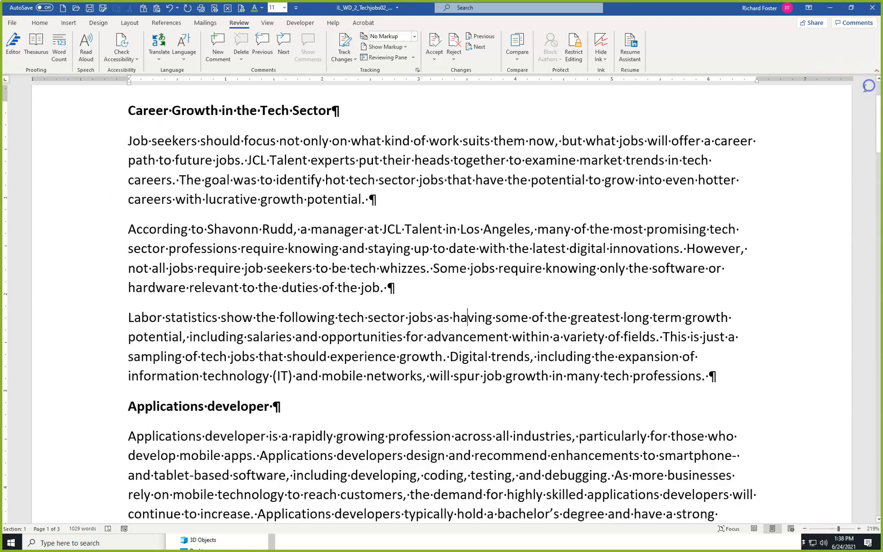
Find "long" in the document, hyphenate "long term" as "long-term" in the "Labor statistics" paragraph and close the search.
key(ctrl+f)
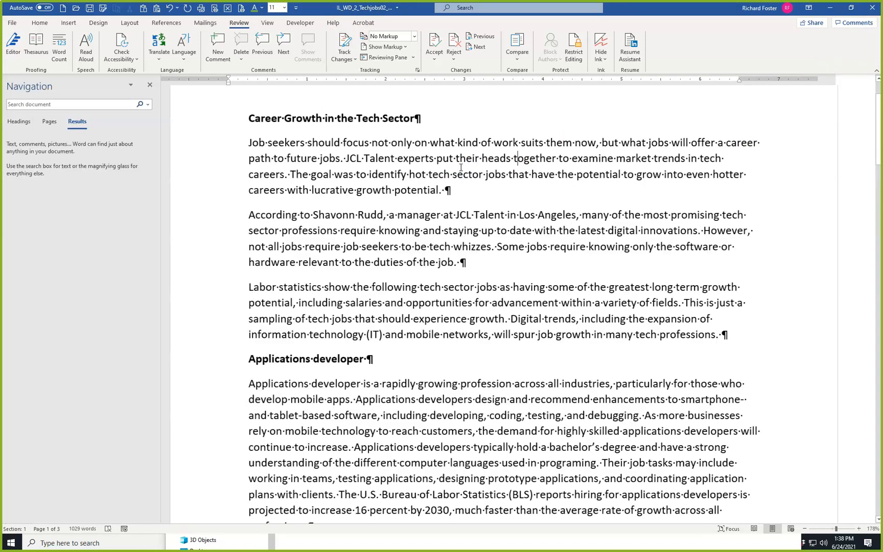
text(long)
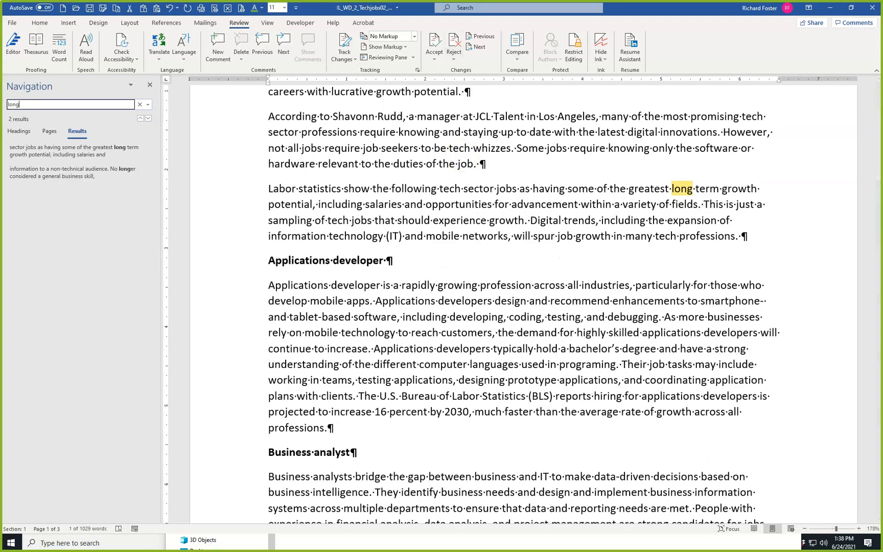
click(701, 208)
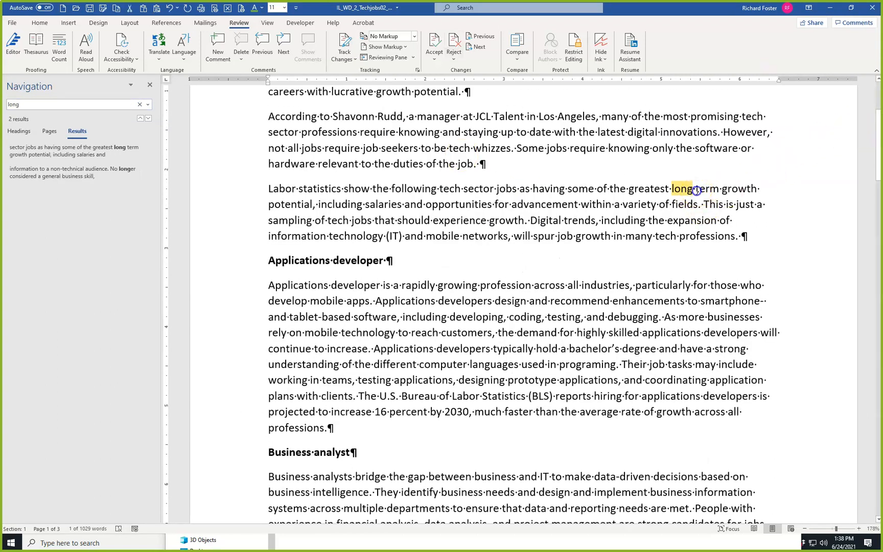
key(BackSpace)
text(-)
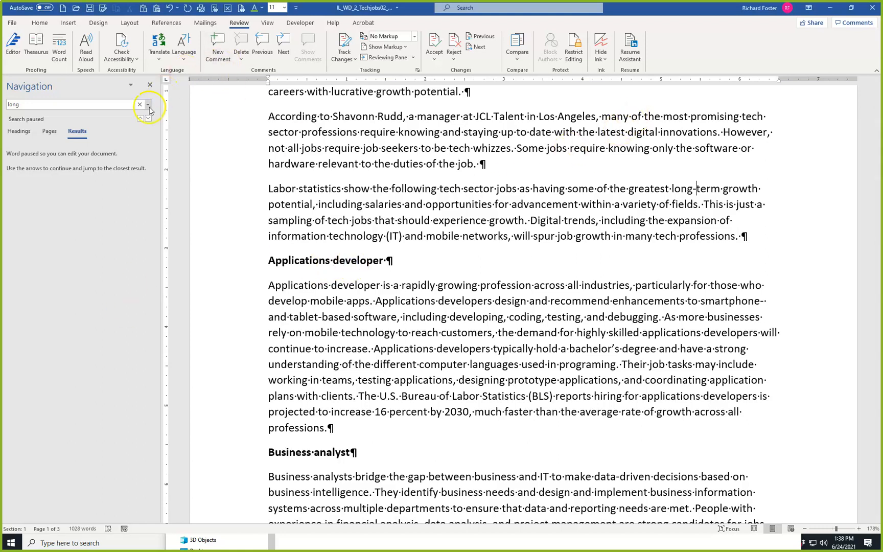
click(149, 85)
click(368, 179)
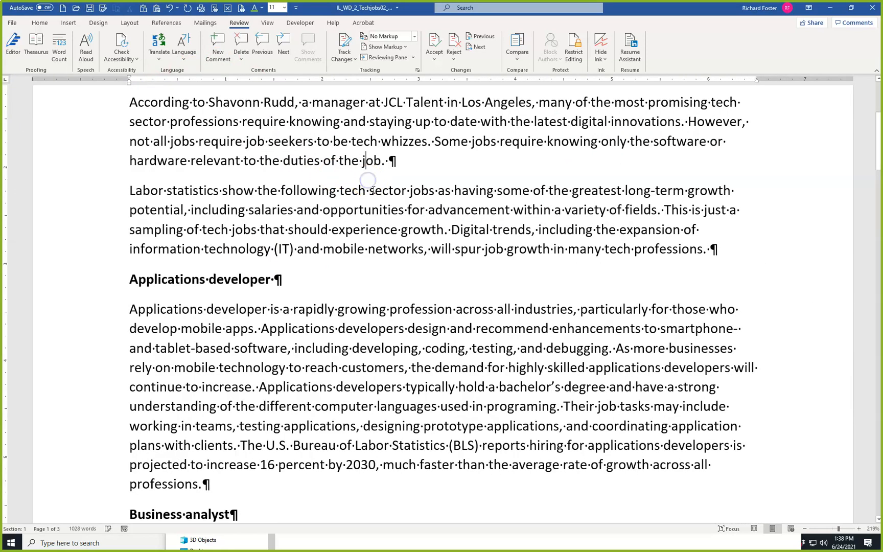
key(ctrl+Page_Up)
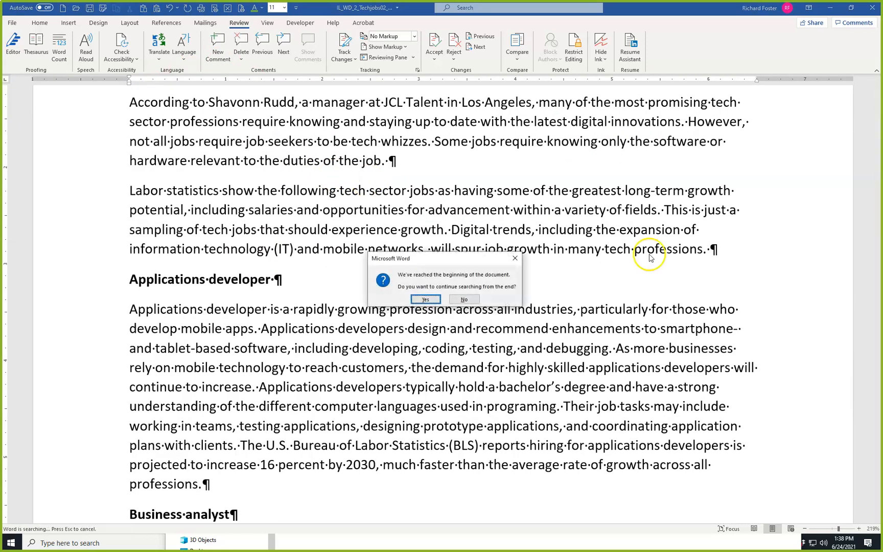
click(459, 300)
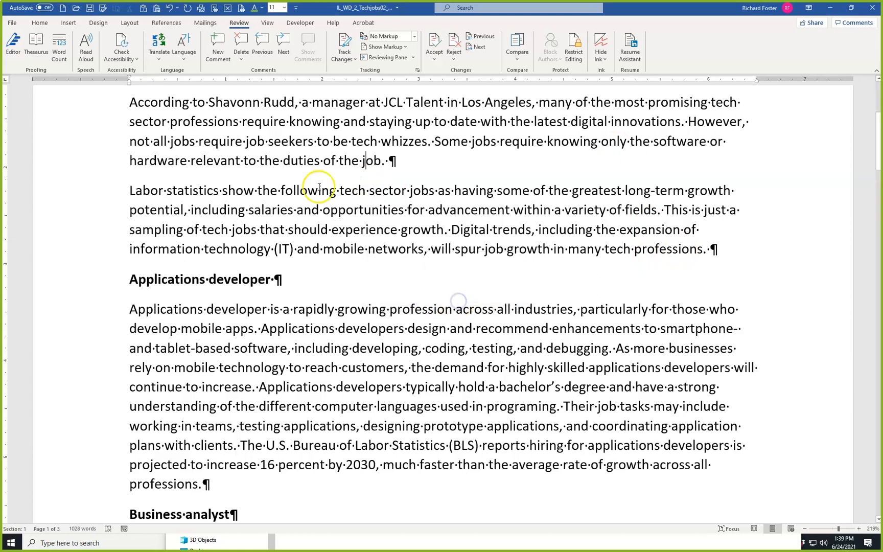
Look up "whizzes" from the second paragraph in the thesaurus and replace it with "experts".
key(ctrl+Home)
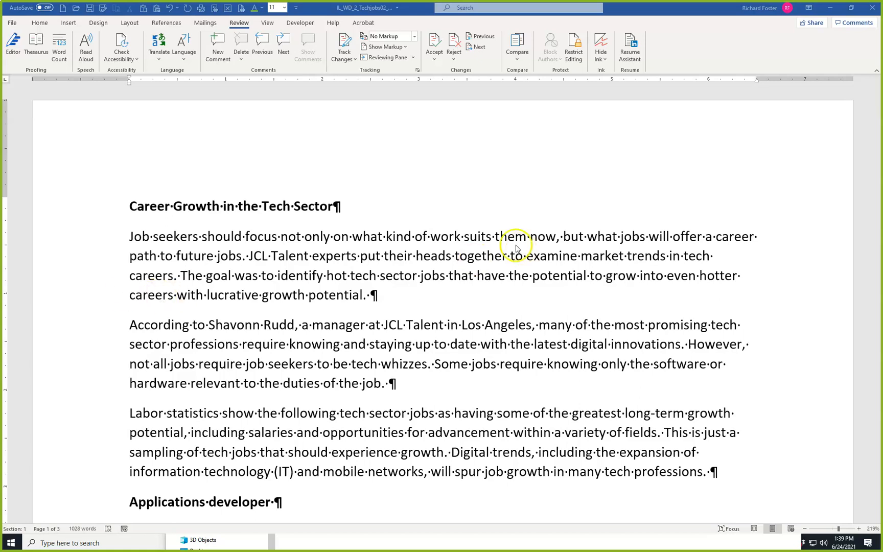
scroll(413, 332, down, 3)
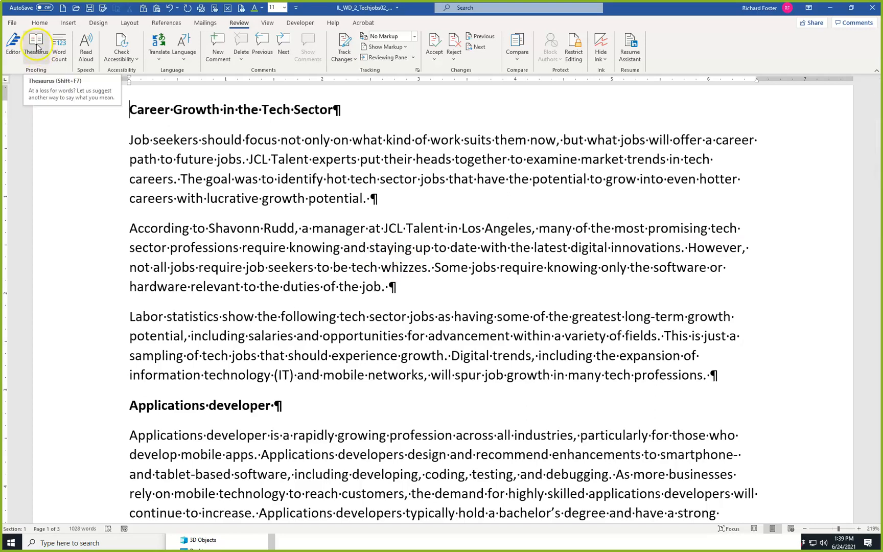
click(387, 265)
right_click(388, 266)
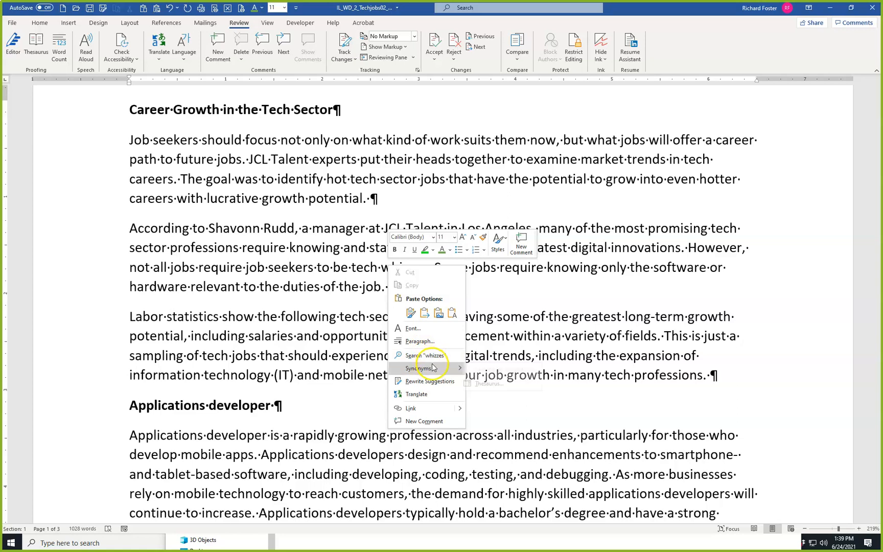
mouse_move(463, 369)
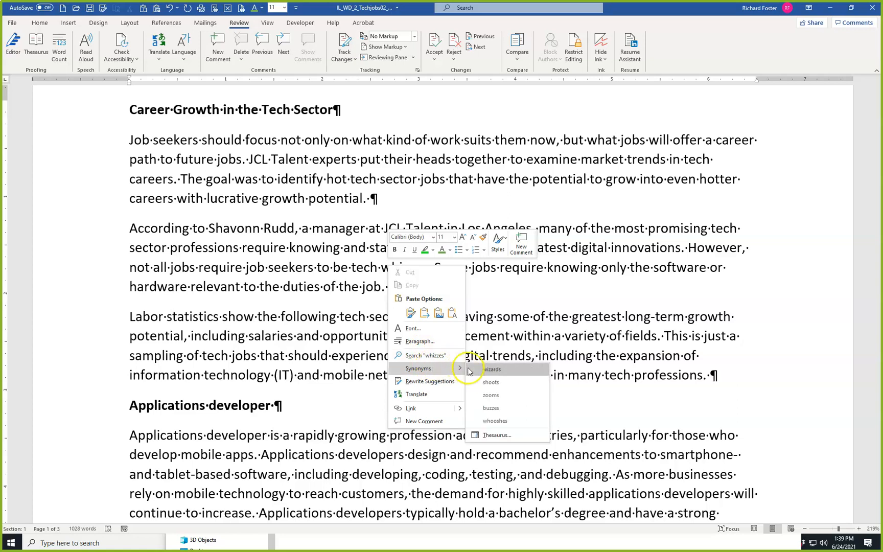
click(494, 436)
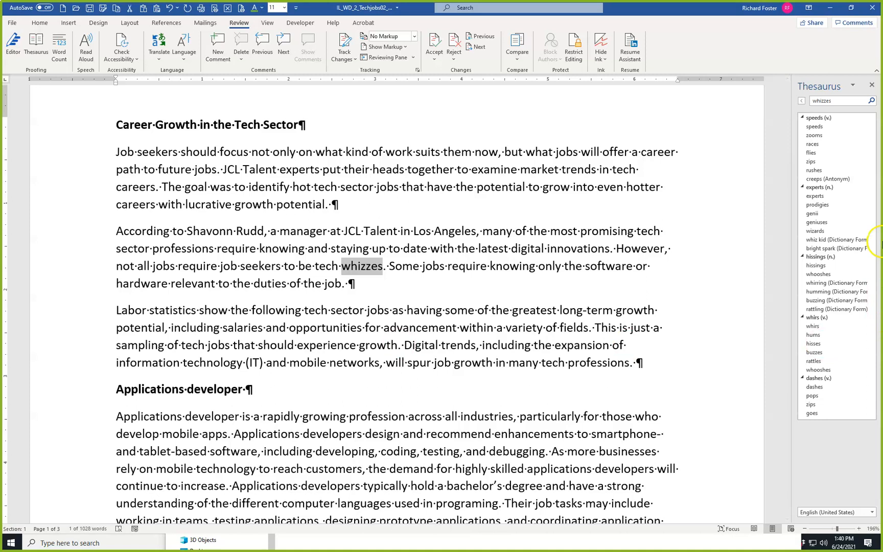
click(864, 196)
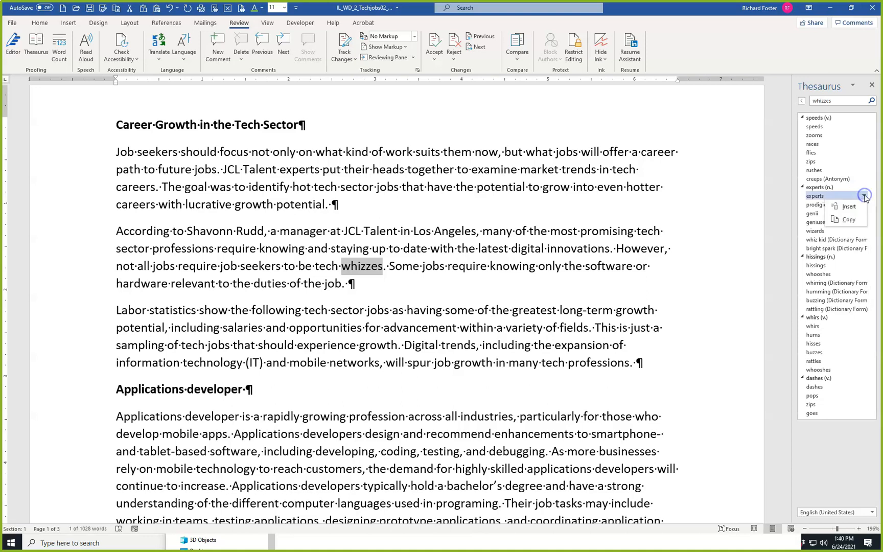
click(858, 207)
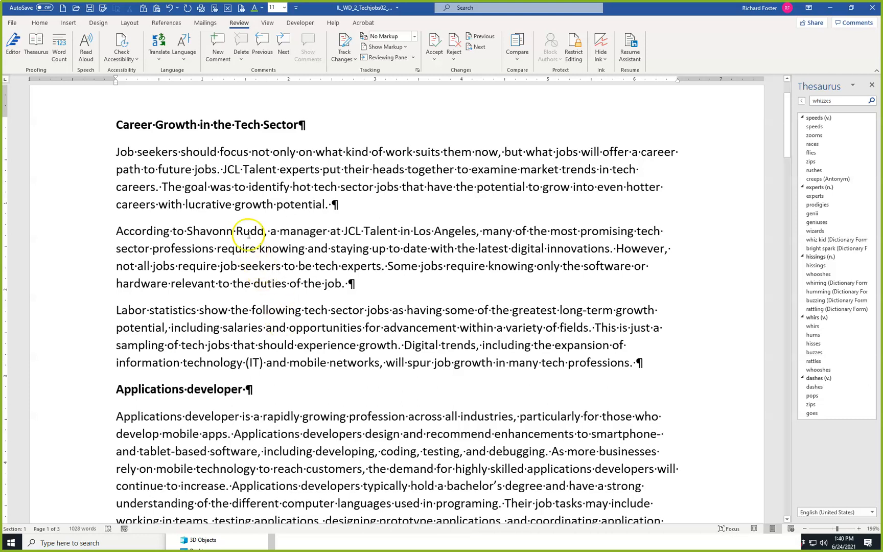
Replace "relevant" with the synonym "pertinent" in the last sentence of the second paragraph.
double_click(188, 285)
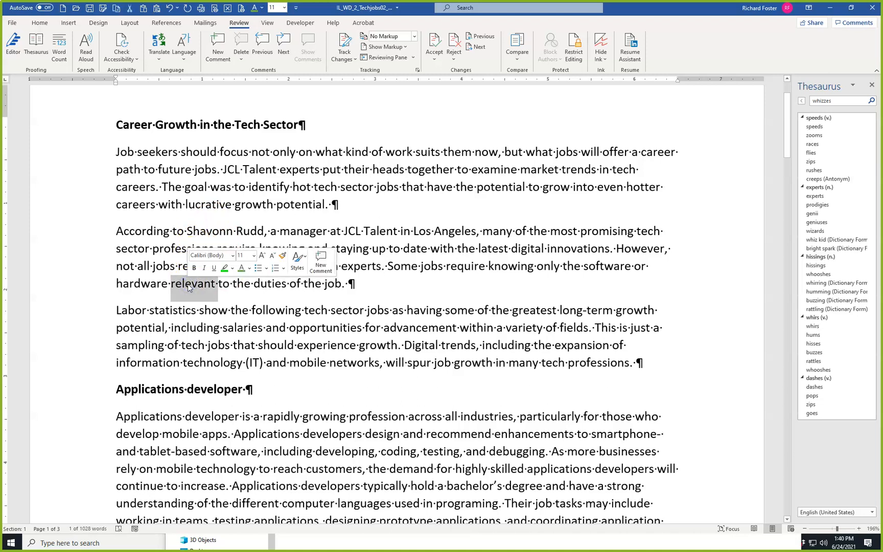
right_click(188, 283)
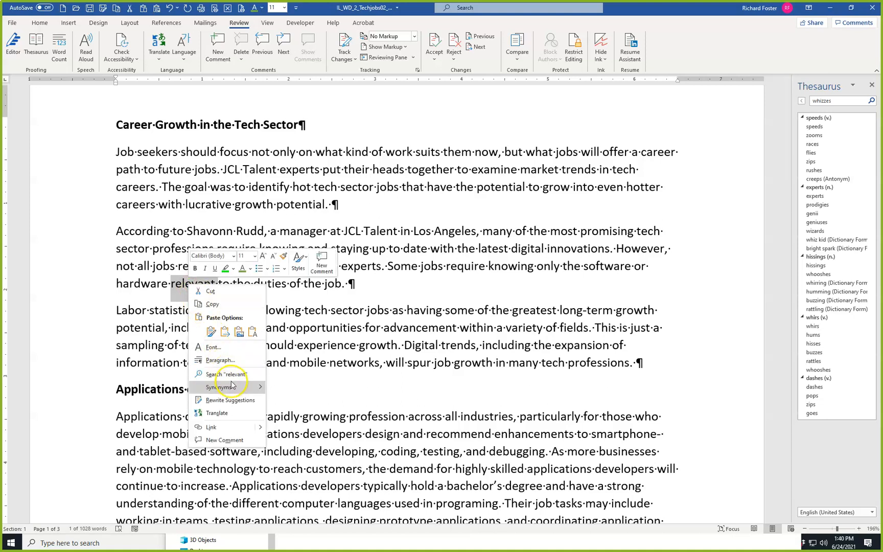
mouse_move(230, 386)
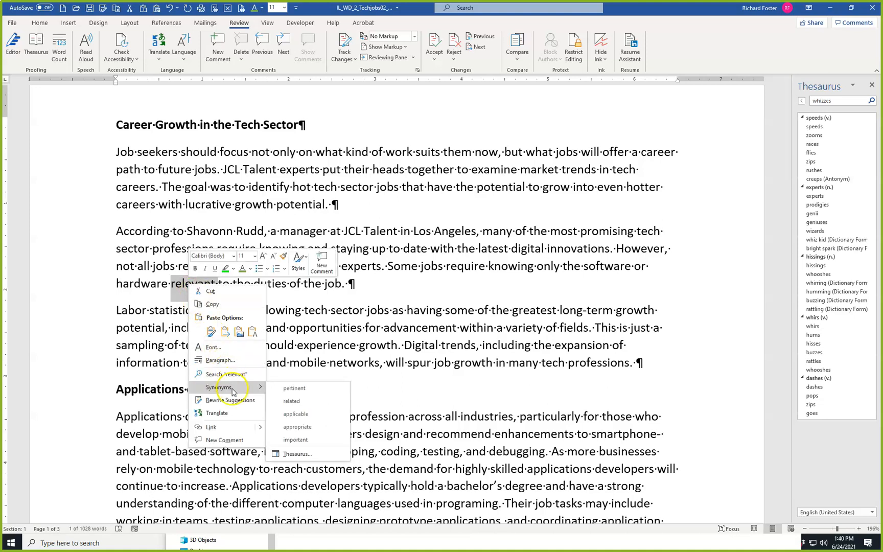
click(293, 389)
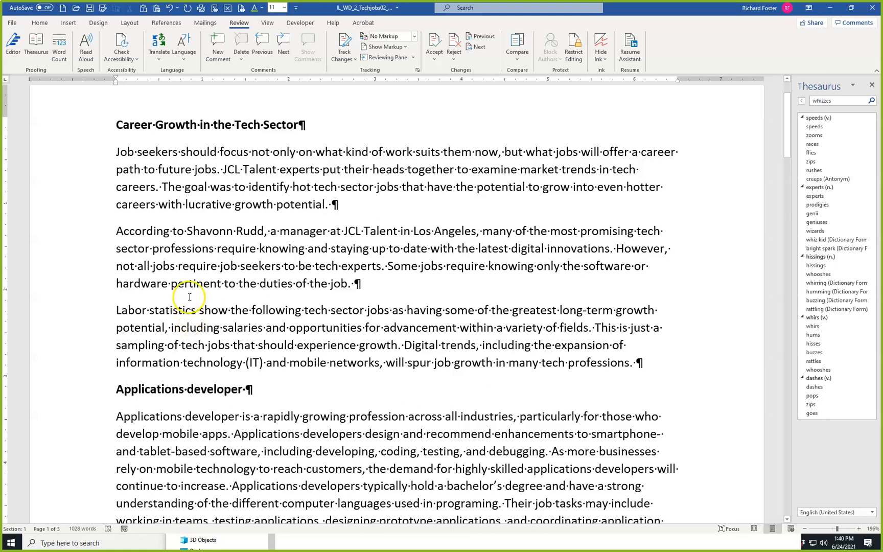
Check the word count statistics for the three paragraphs under the "Career Growth in the Tech Sector" heading.
drag(64, 148, 73, 357)
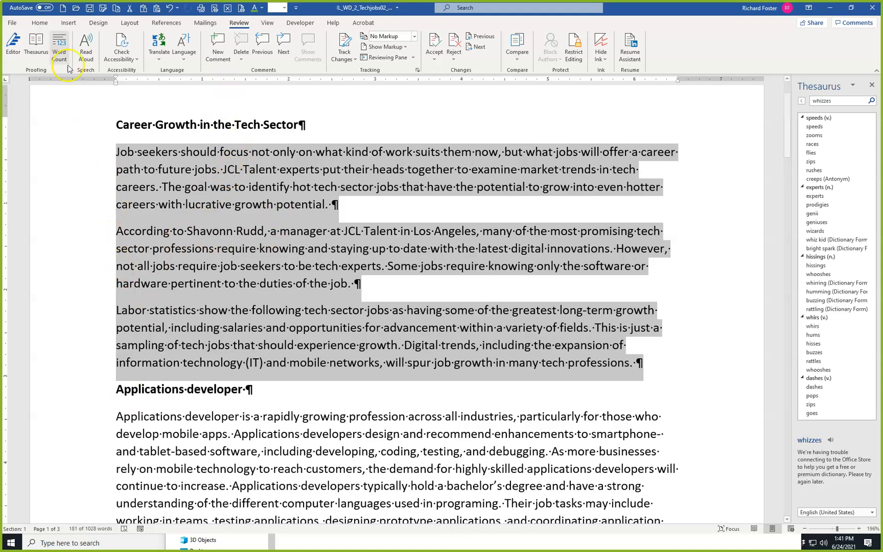
click(59, 50)
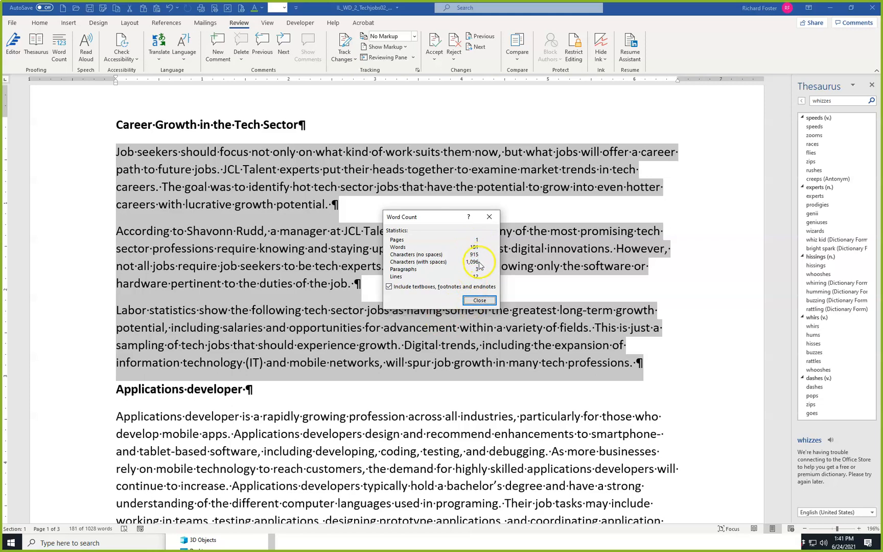
click(484, 300)
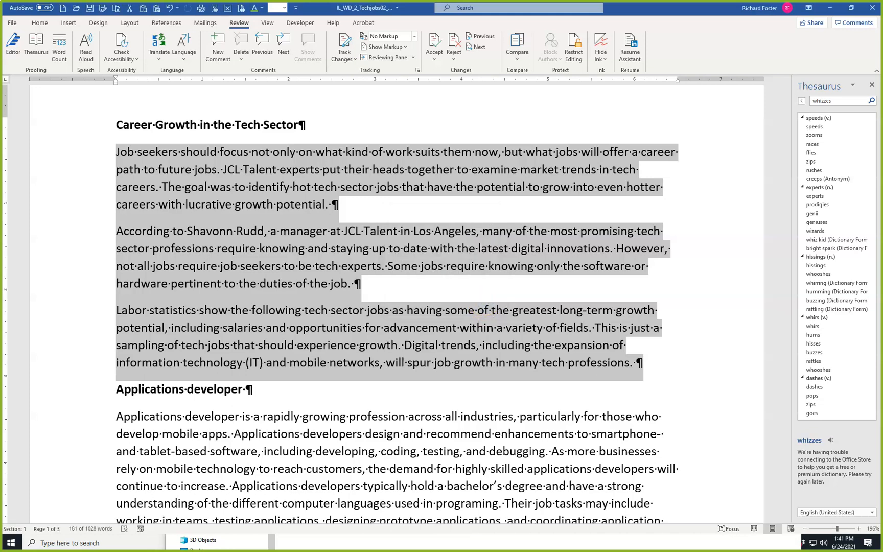
click(346, 280)
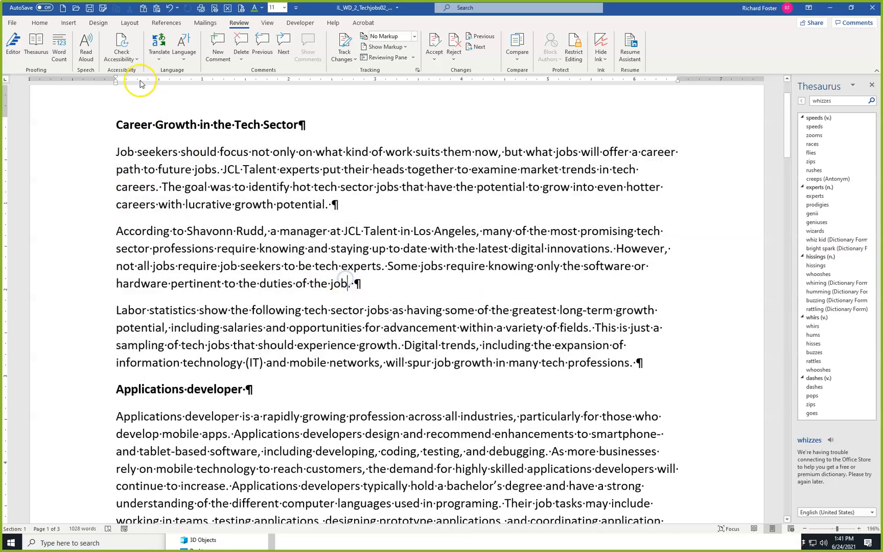
Save the edited tech jobs document under its current name.
click(89, 7)
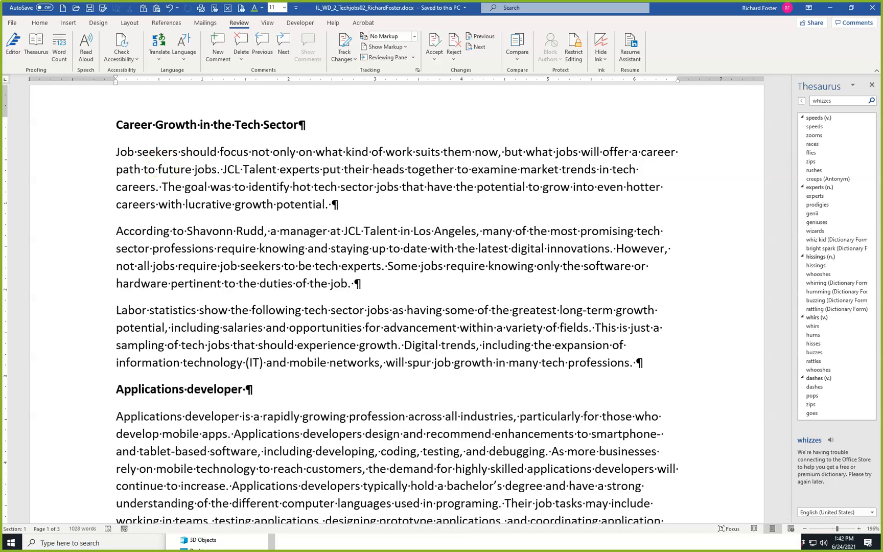
click(154, 227)
click(186, 177)
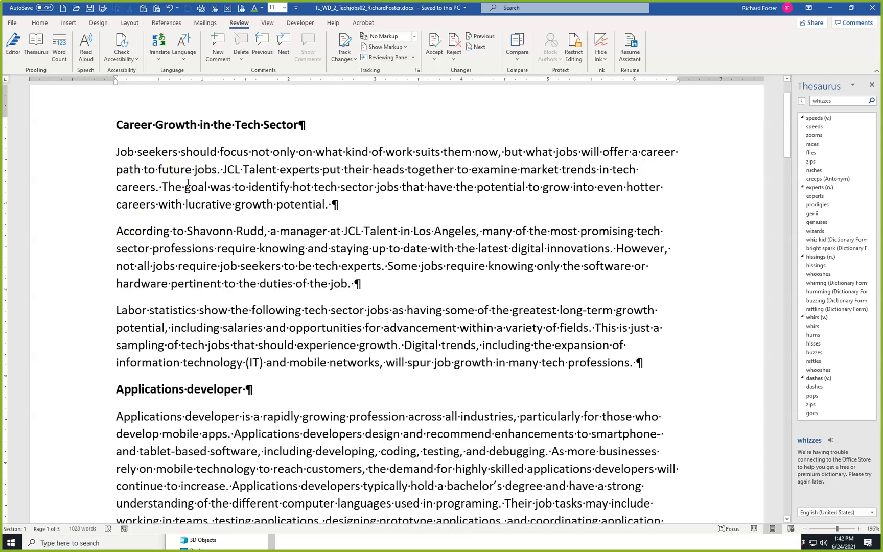
Apply double line spacing to the entire document.
key(ctrl+a)
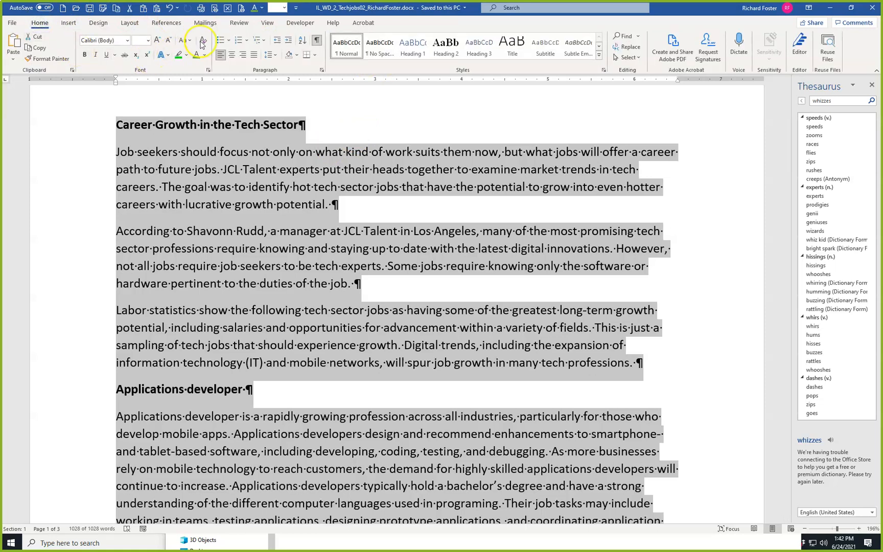
click(275, 55)
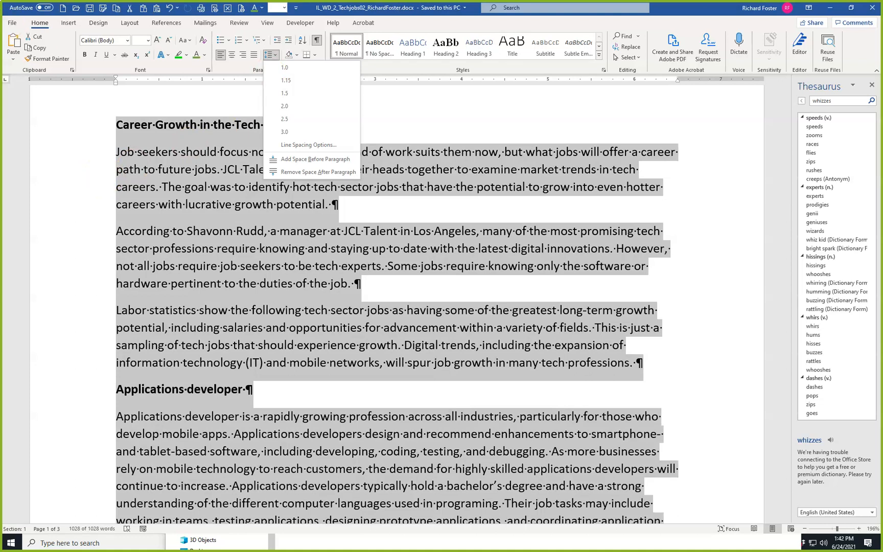
click(69, 171)
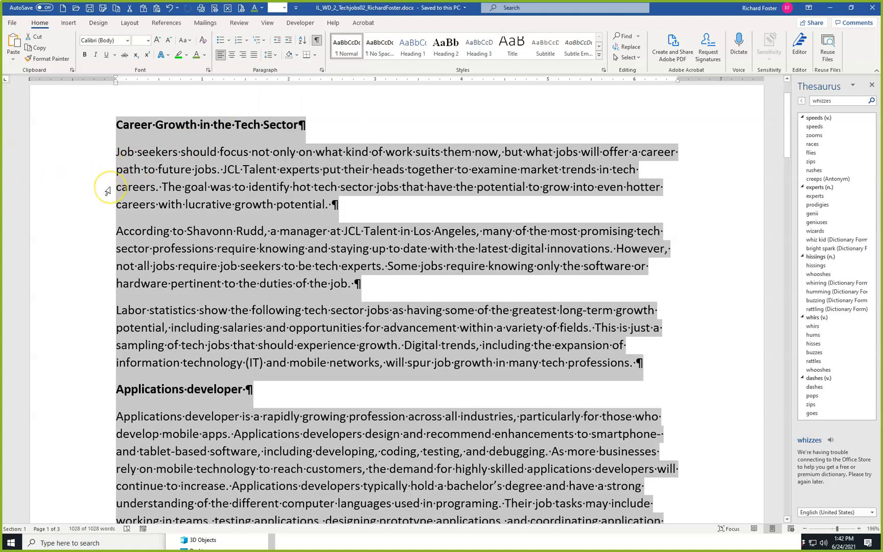
key(ctrl+z)
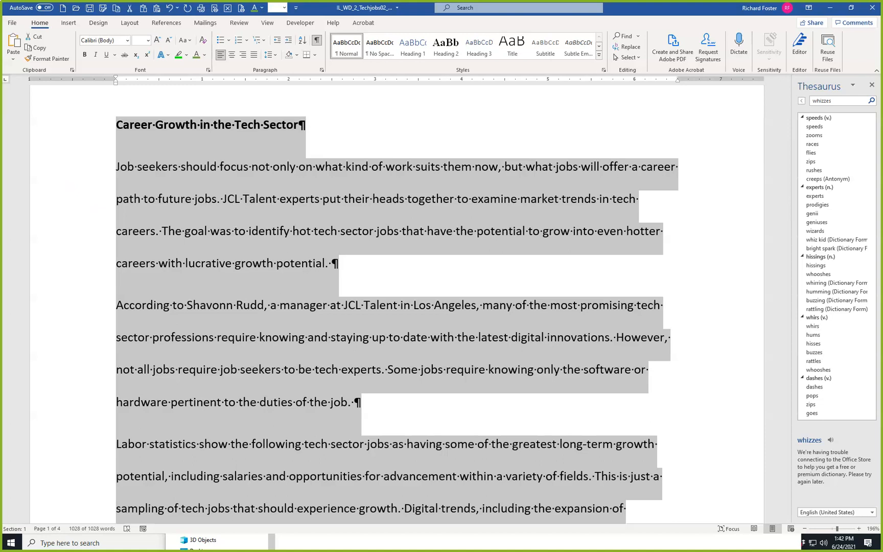
Set the line spacing of the first body paragraph to 1.15 and repeat it on the following two paragraphs.
click(194, 167)
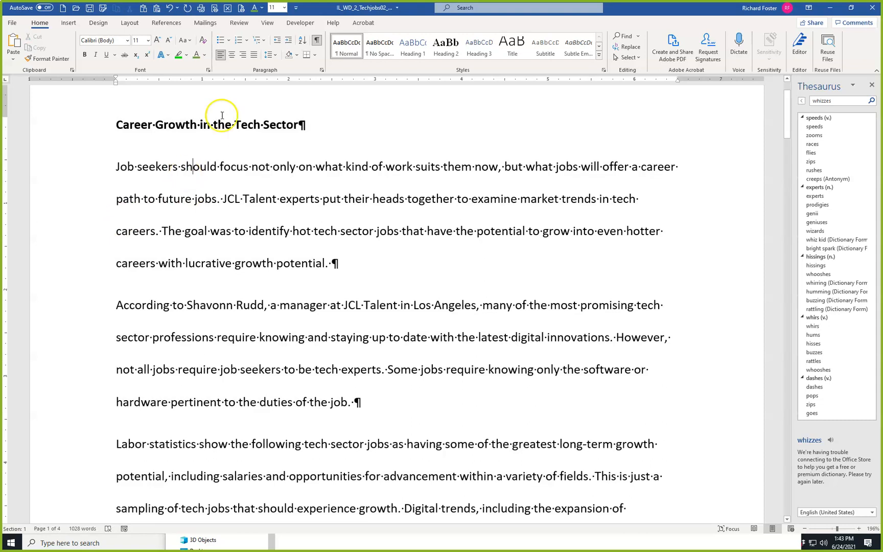
click(269, 54)
click(285, 82)
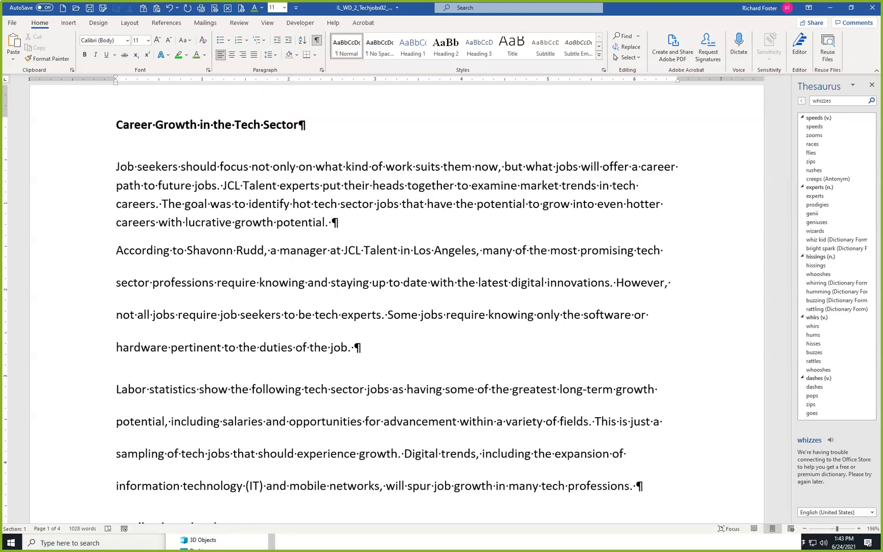
click(247, 254)
key(F4)
click(273, 369)
key(F4)
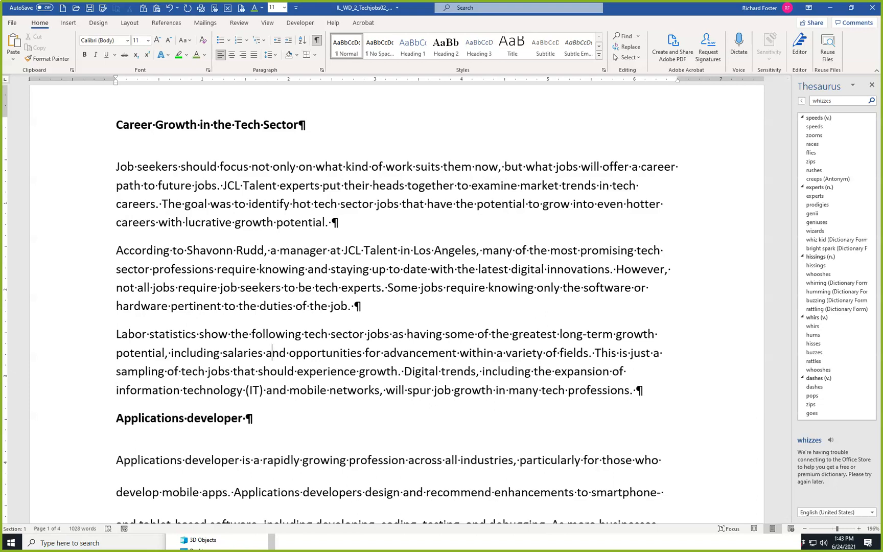
Apply a 0.5-inch first-line indent to the first and second body paragraphs under the main heading.
click(115, 166)
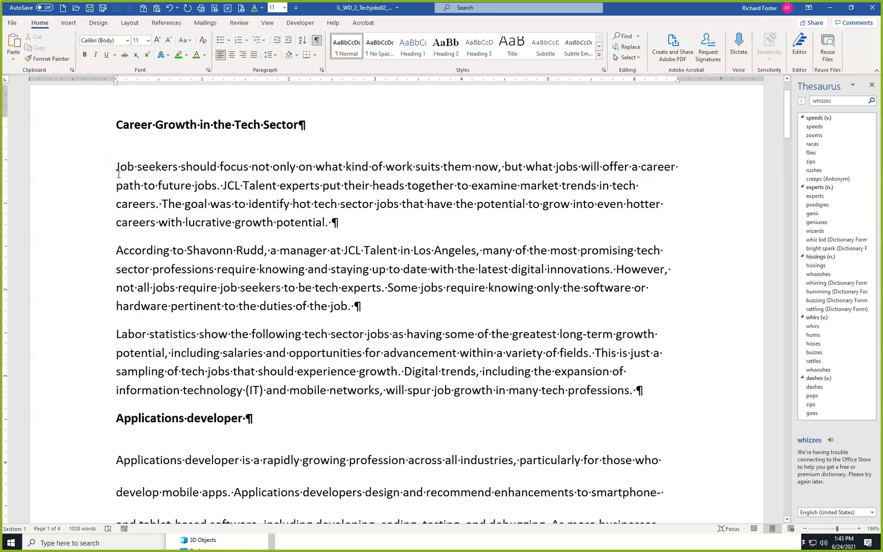
key(Tab)
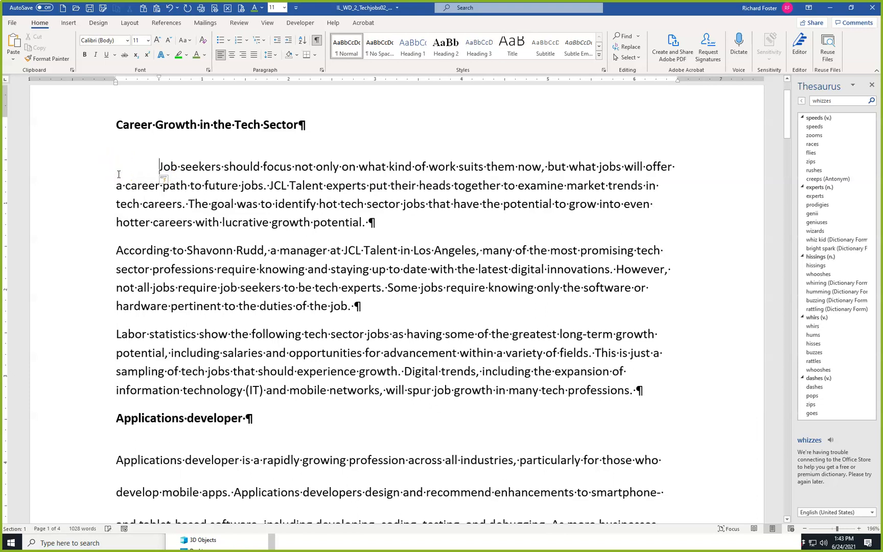
click(159, 78)
scroll(187, 188, down, 3)
click(115, 165)
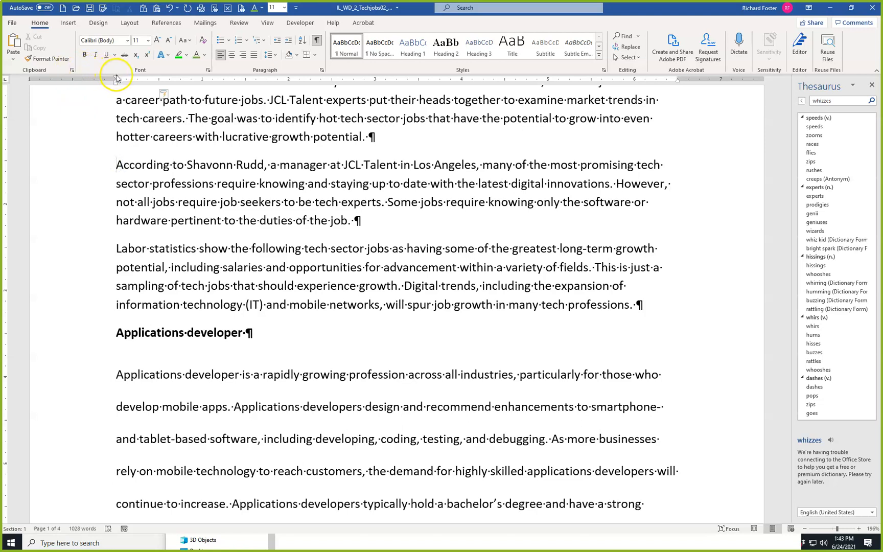
drag(116, 79, 158, 79)
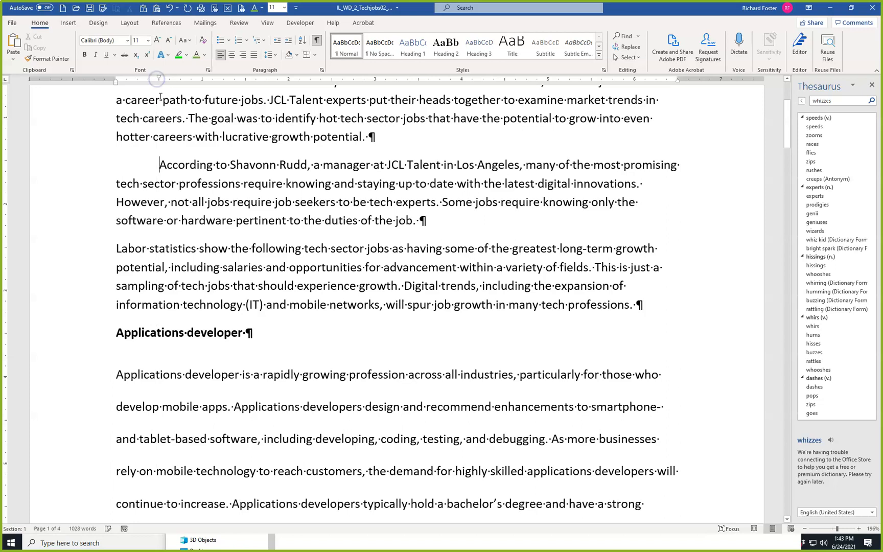
Review the special indent options and the left and right indents in the second paragraph's Paragraph settings, making no change.
click(322, 70)
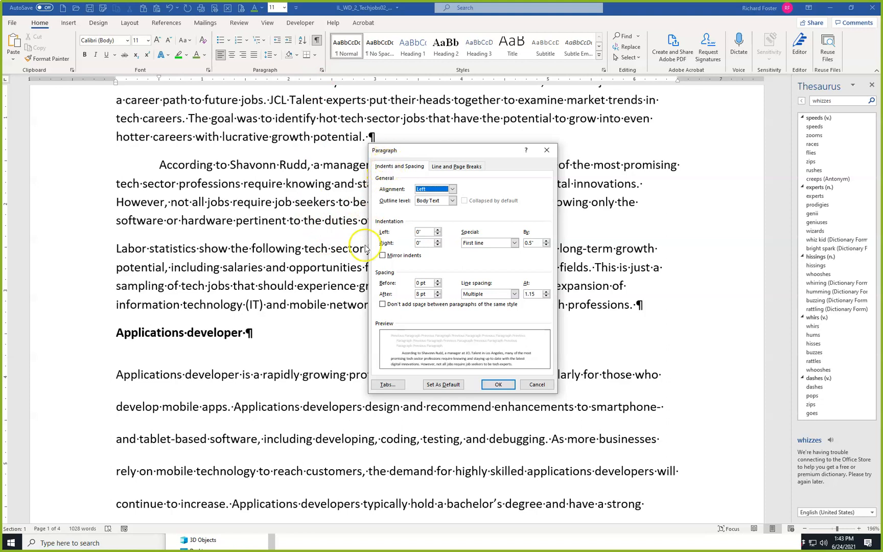
click(515, 244)
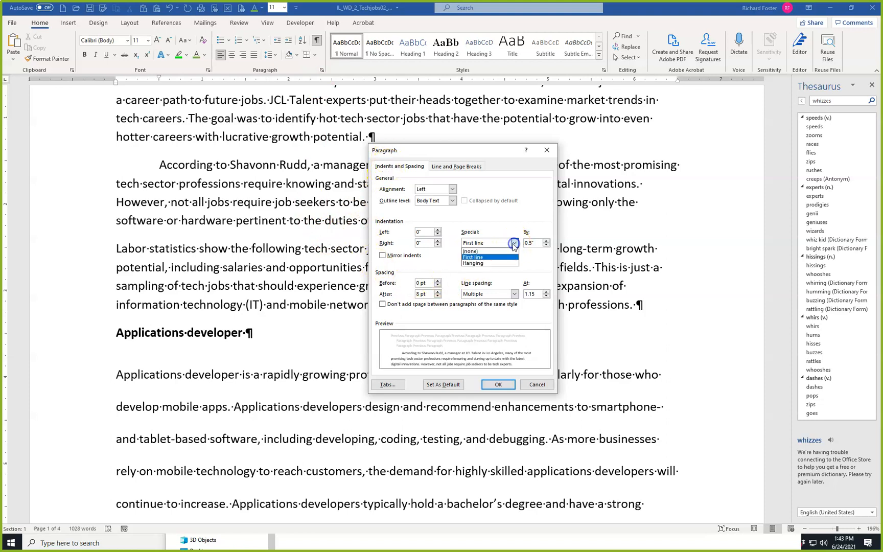
click(515, 243)
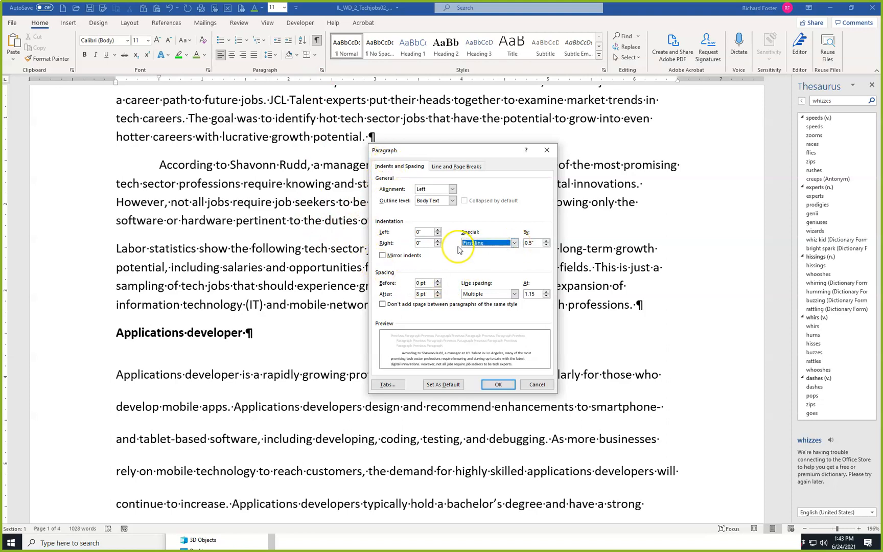
click(420, 233)
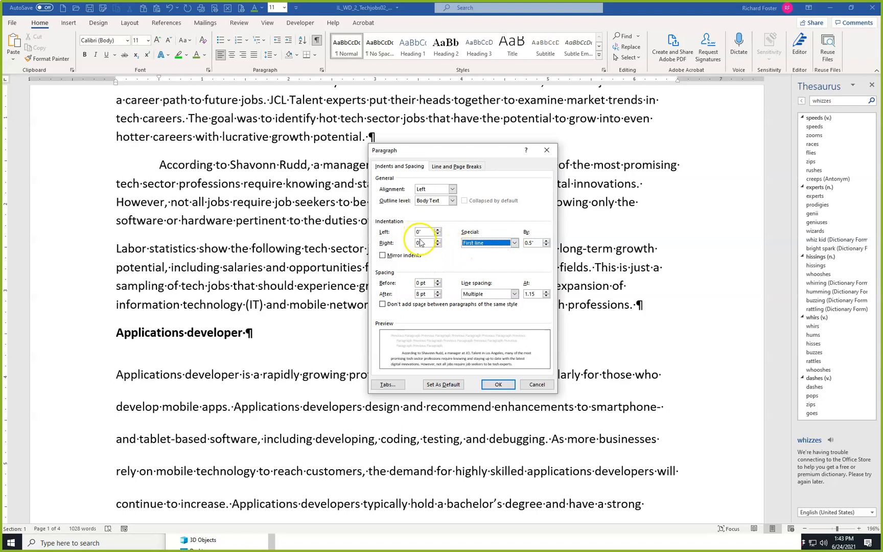
click(537, 385)
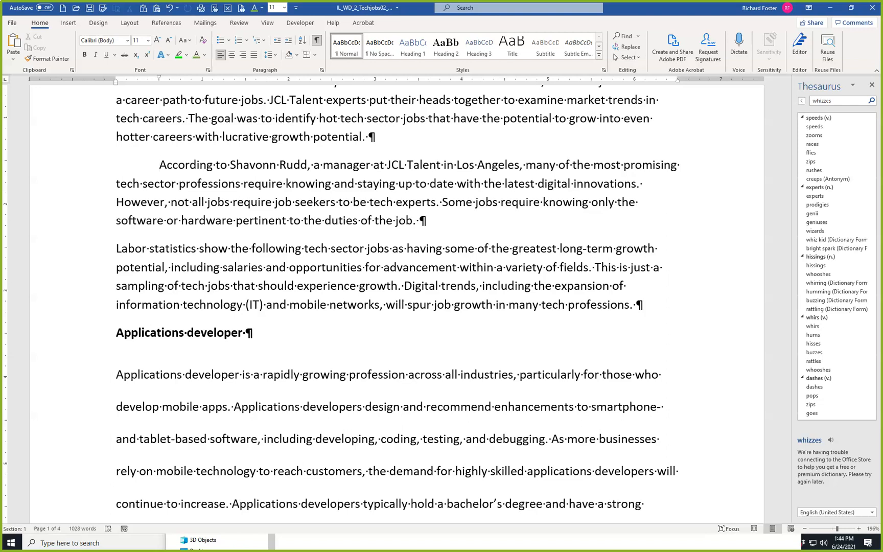
Apply a 0.5-inch hanging indent to the third body paragraph, which begins "Labor statistics show".
click(114, 250)
click(321, 70)
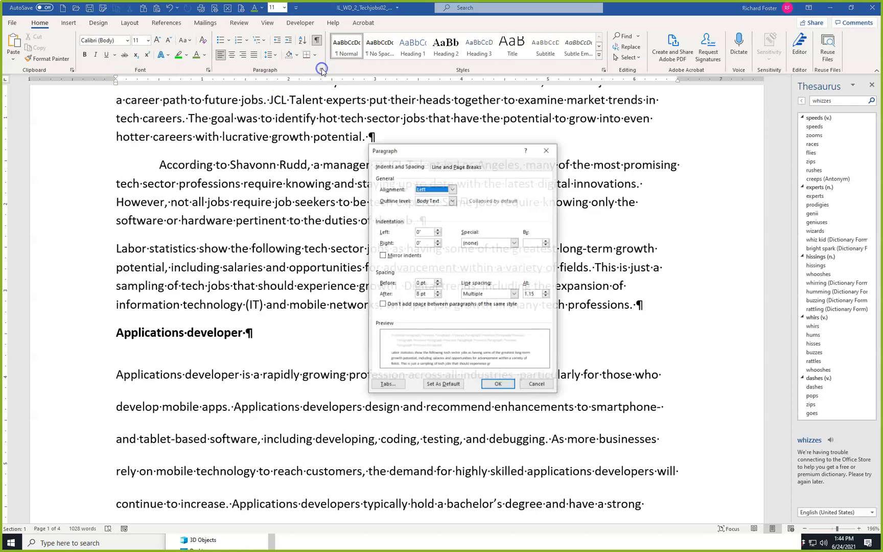
click(484, 244)
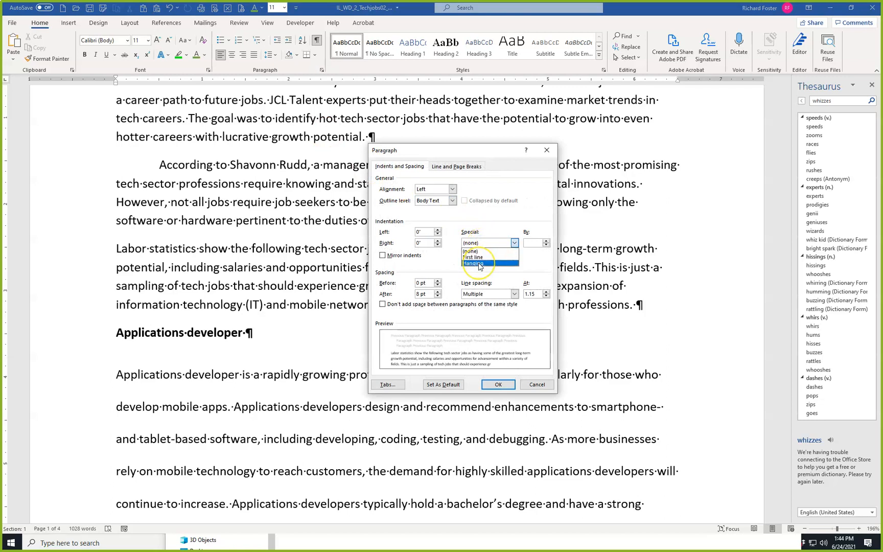
click(479, 264)
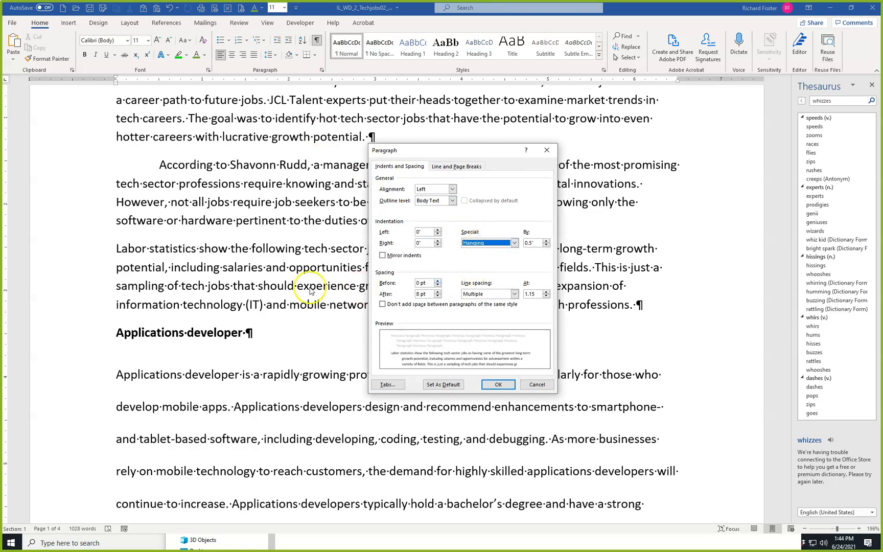
click(493, 383)
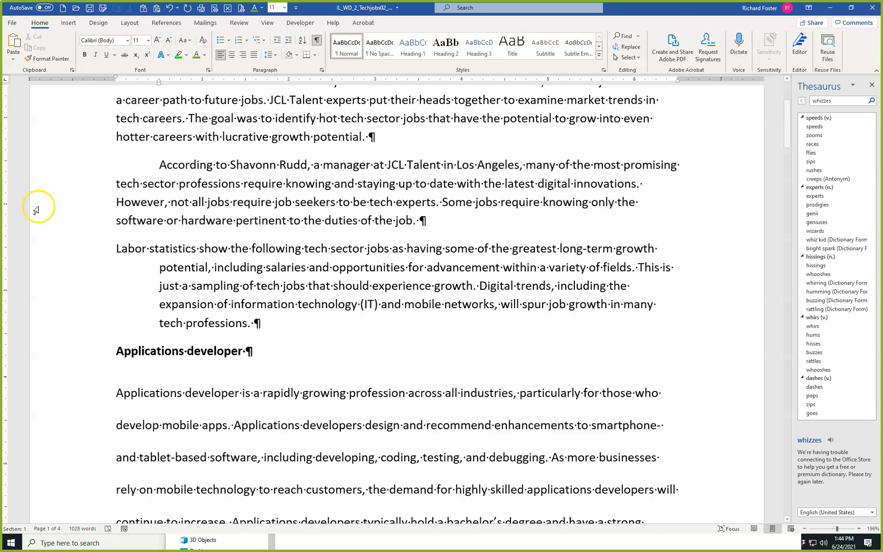
Remove the space after the first body paragraph and save the document under its current name.
scroll(143, 142, up, 3)
click(211, 210)
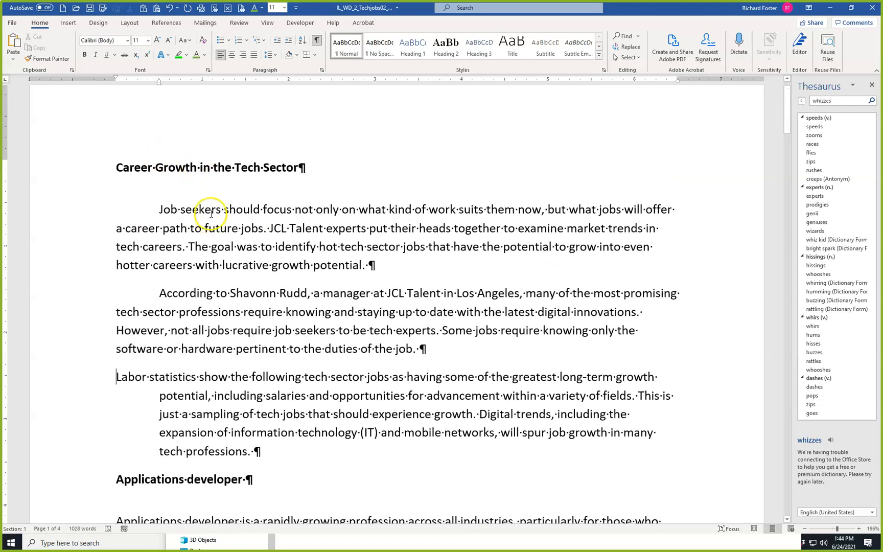
click(129, 23)
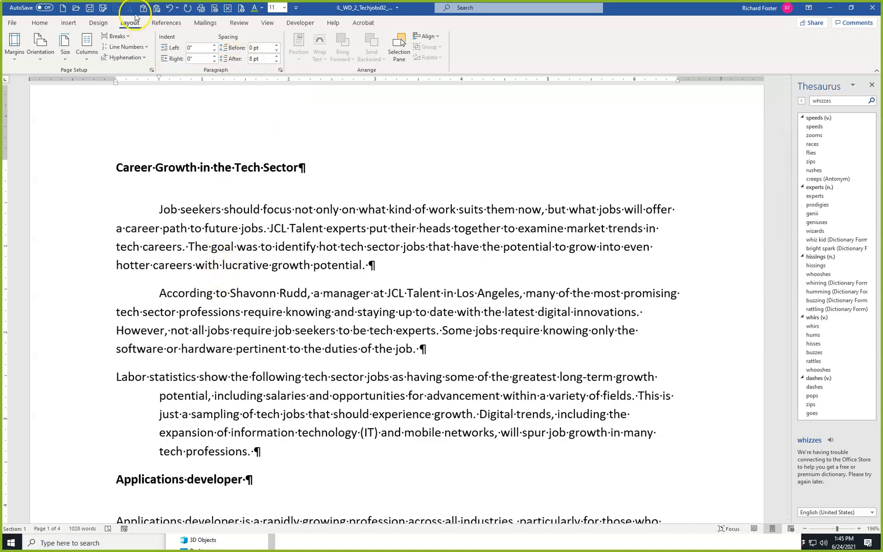
click(40, 23)
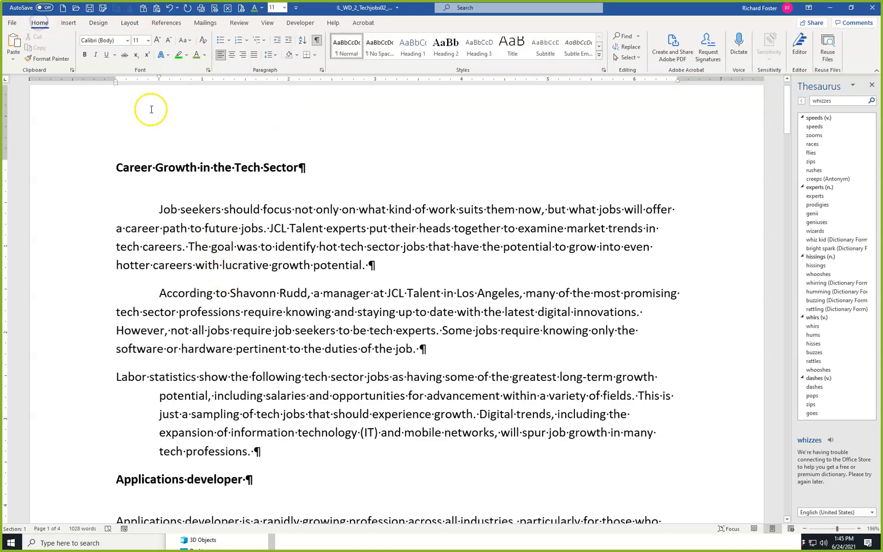
click(275, 57)
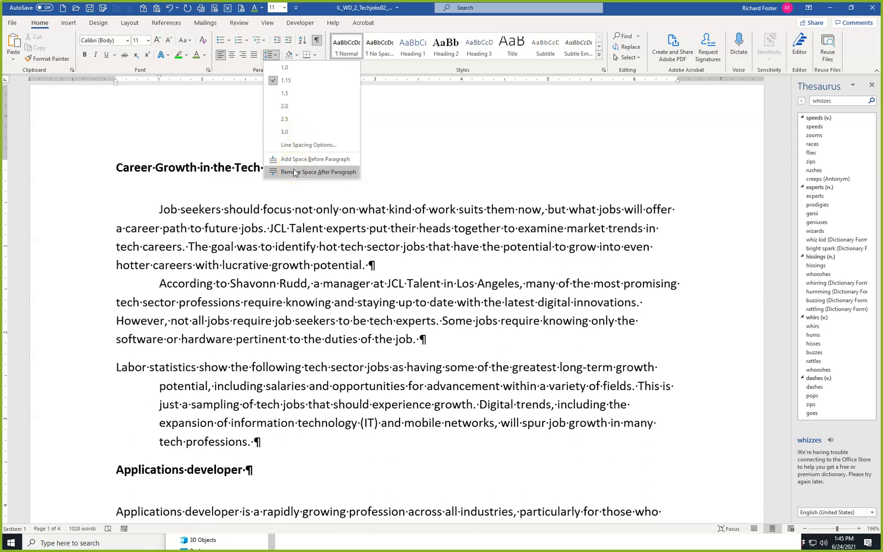
click(294, 171)
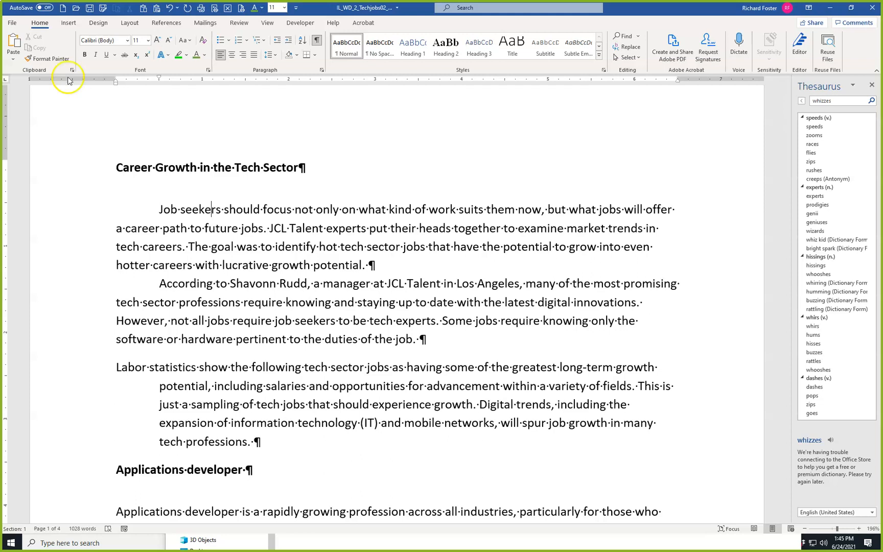
click(90, 8)
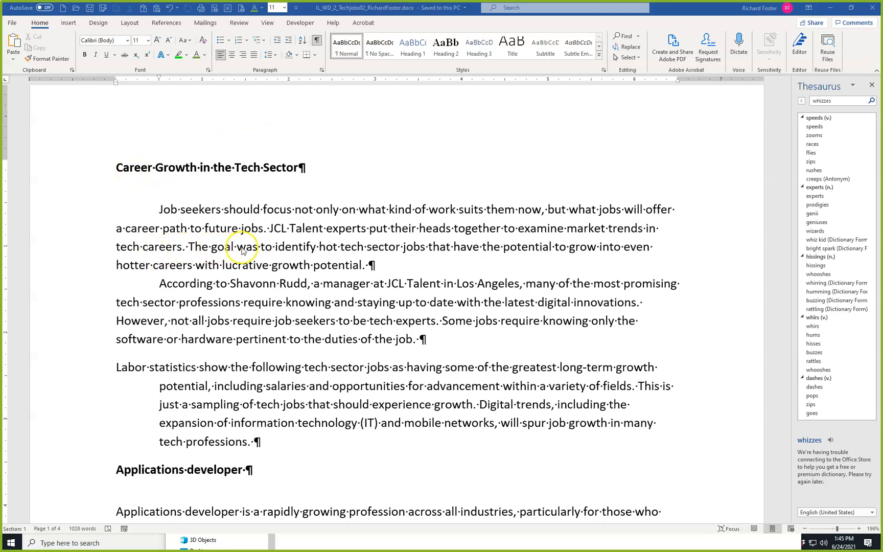
Apply the Title style to the "Career Growth in the Tech Sector" heading.
click(212, 209)
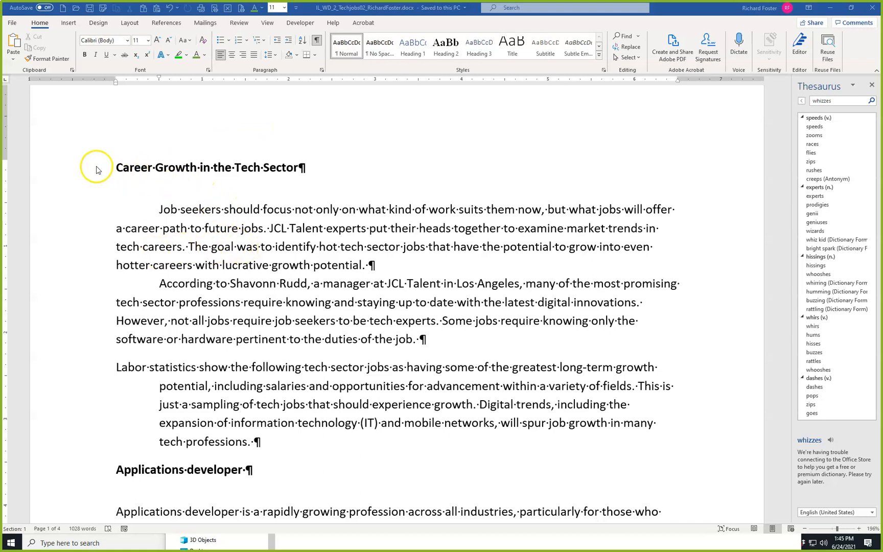
click(57, 168)
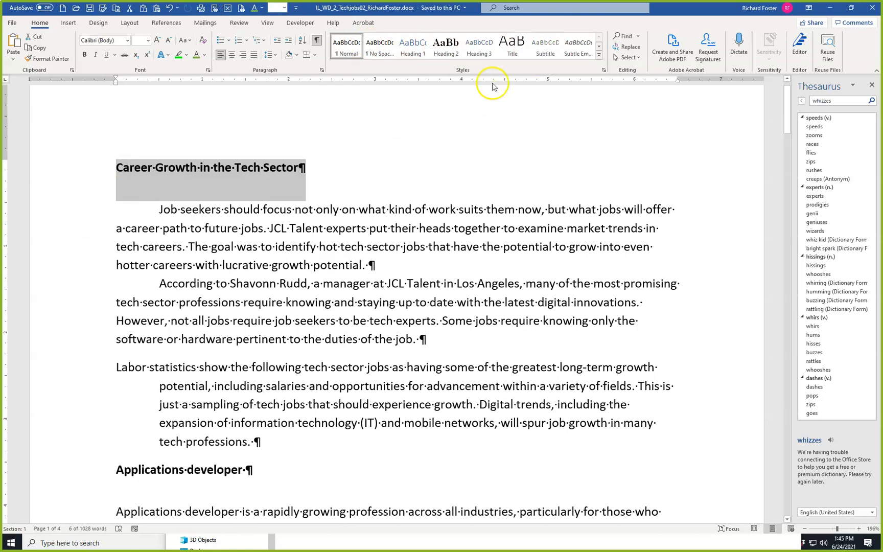
click(511, 45)
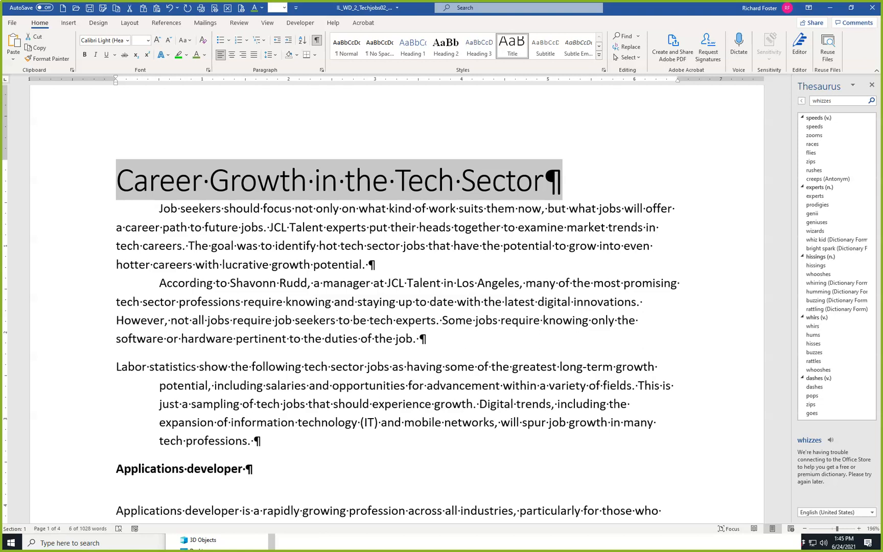
Apply the Heading 1 style to the "Applications developer" and "Business analyst" headings.
scroll(219, 404, down, 1)
click(68, 433)
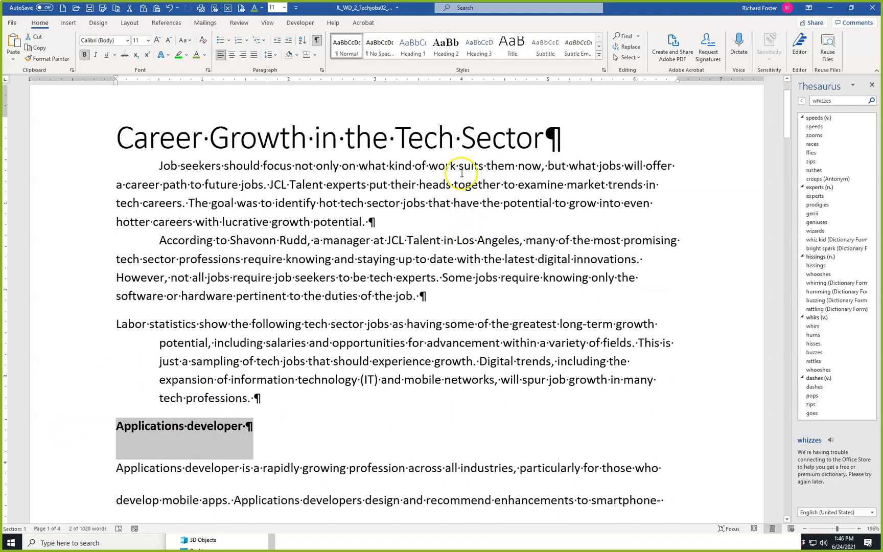
click(415, 46)
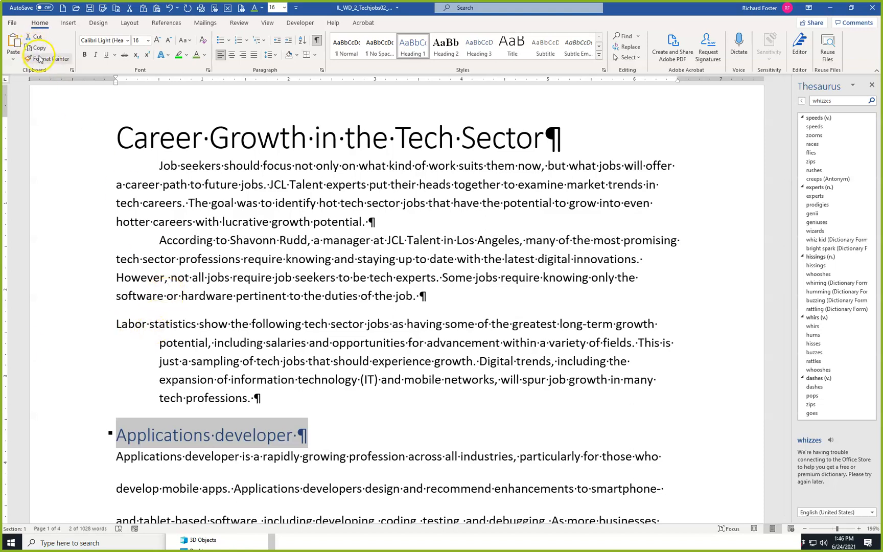
scroll(104, 348, down, 8)
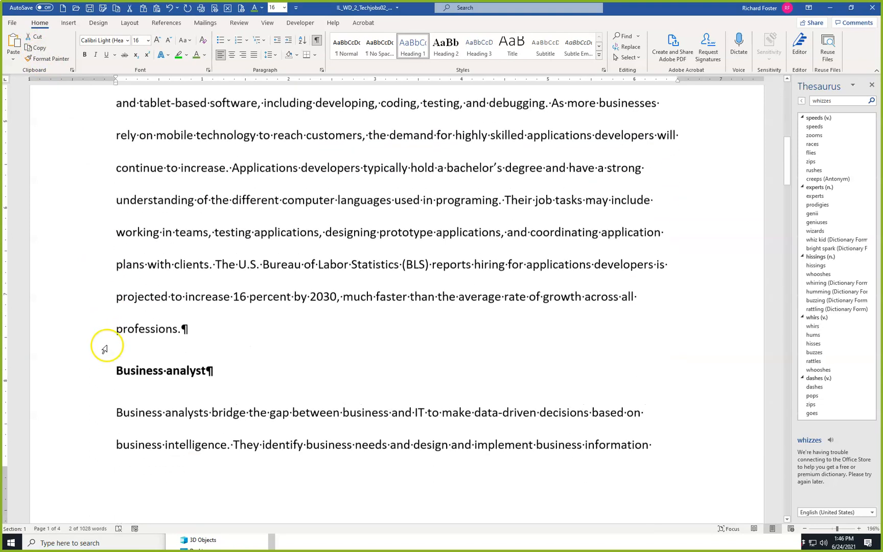
click(51, 373)
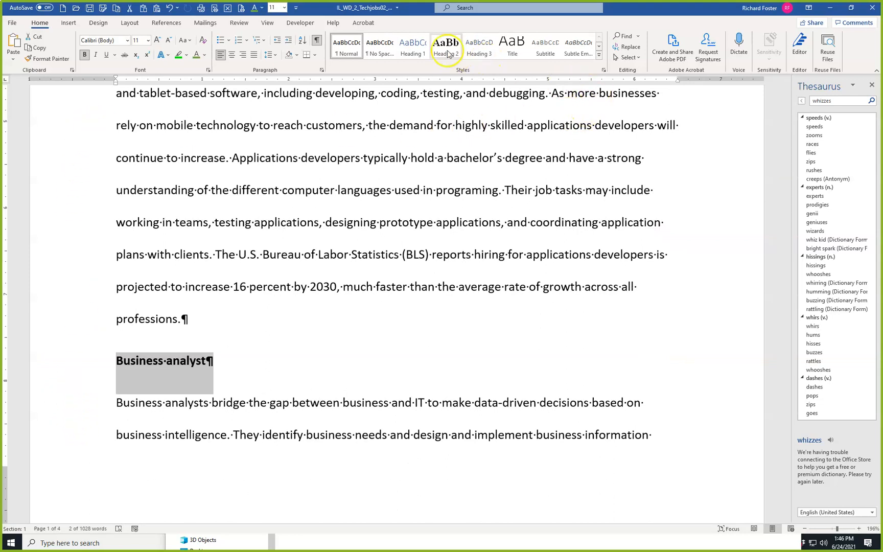
click(412, 46)
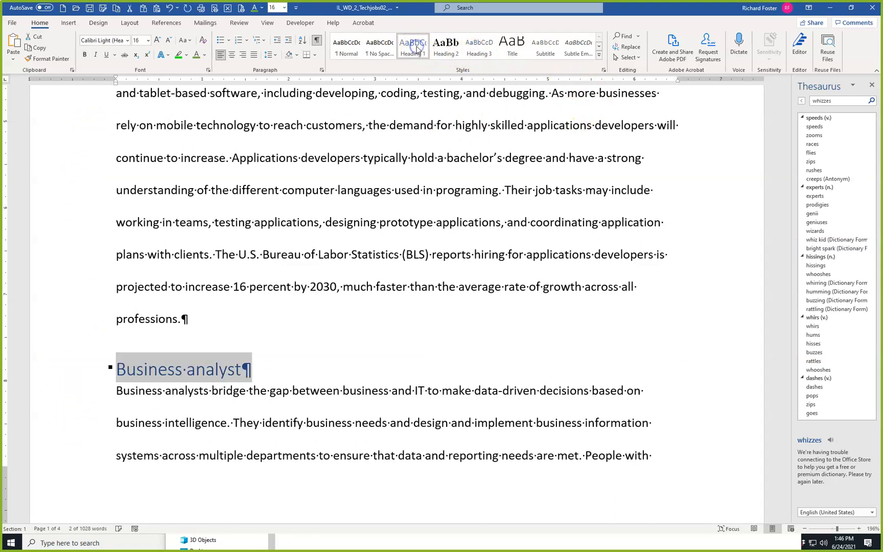
Copy the "Business analyst" heading's format with Format Painter onto "Customer service manager", "Data architect" and "Digital marketing manager".
click(43, 60)
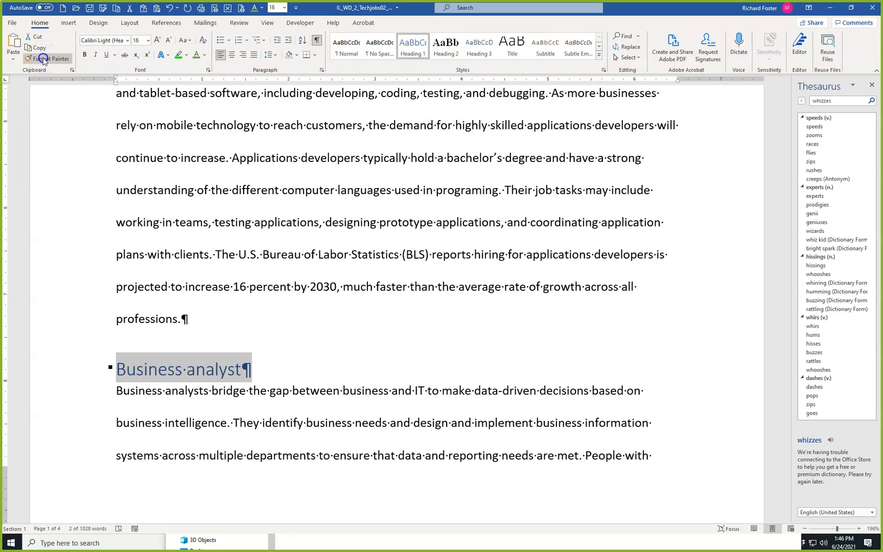
scroll(74, 319, down, 5)
scroll(74, 322, down, 4)
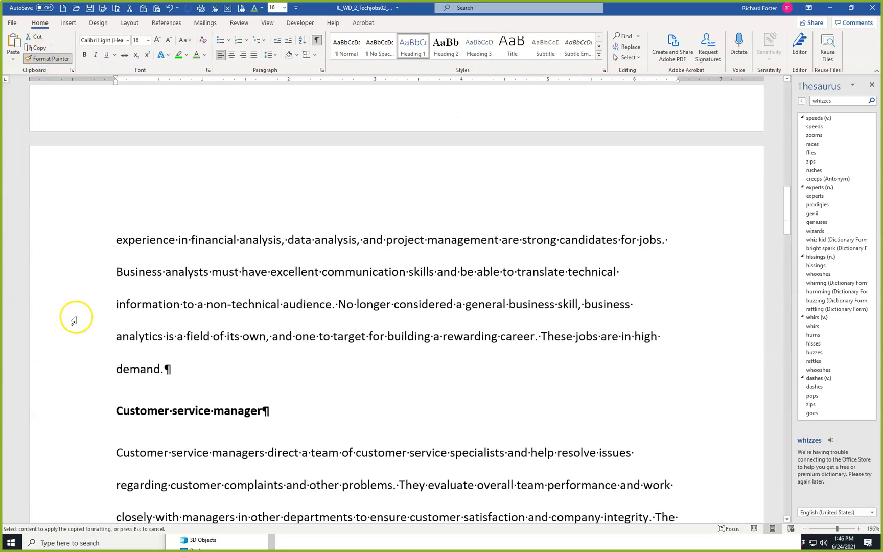
click(44, 322)
scroll(46, 322, down, 5)
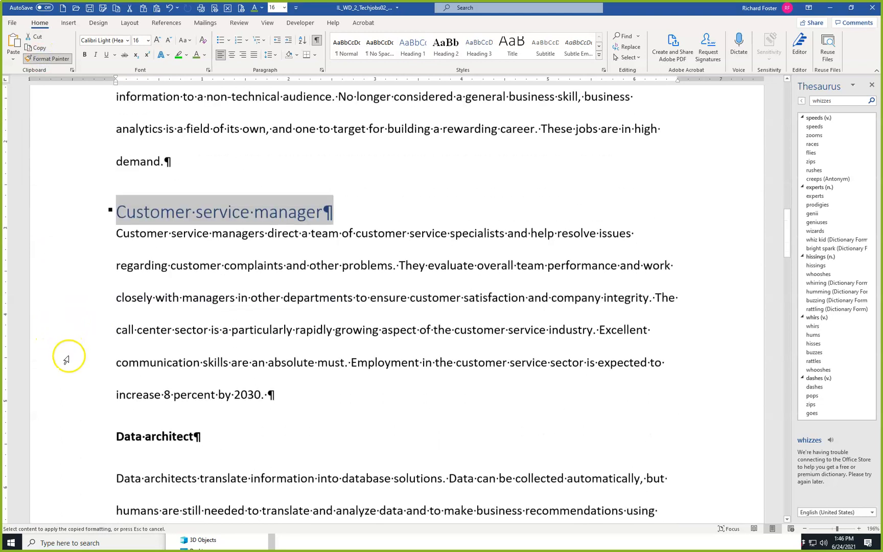
click(57, 303)
scroll(58, 305, down, 5)
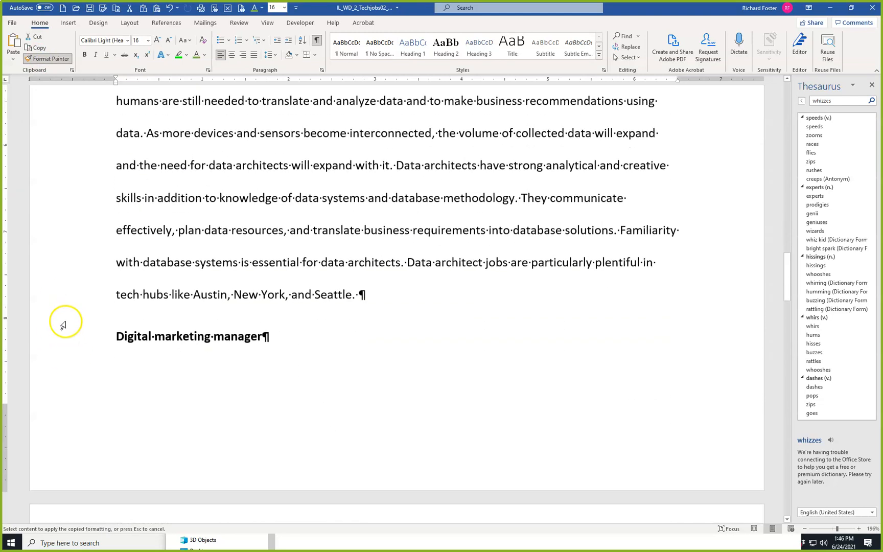
click(60, 307)
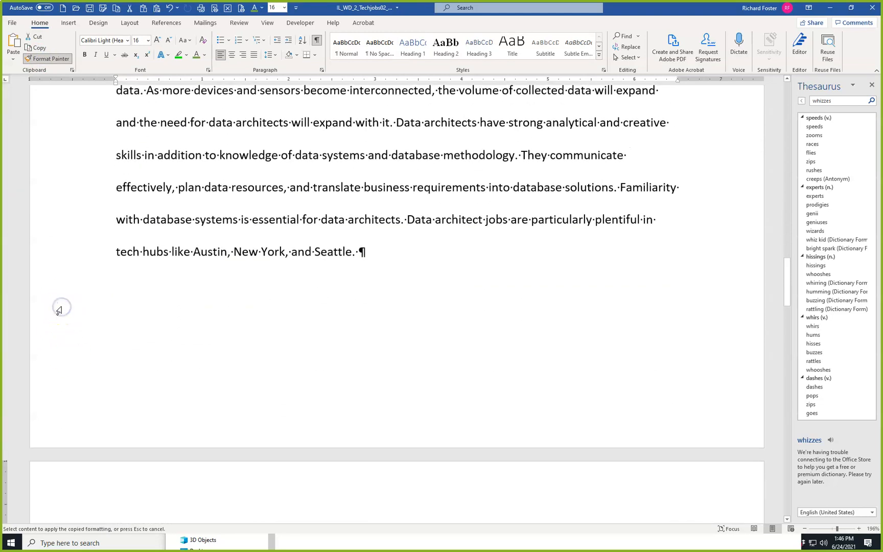
Continue painting the Heading 1 format onto the remaining job headings, including "Intelligence analyst", through "Systems analyst" at the document's end.
scroll(59, 308, down, 4)
click(63, 322)
scroll(64, 323, down, 6)
click(65, 323)
scroll(65, 314, down, 7)
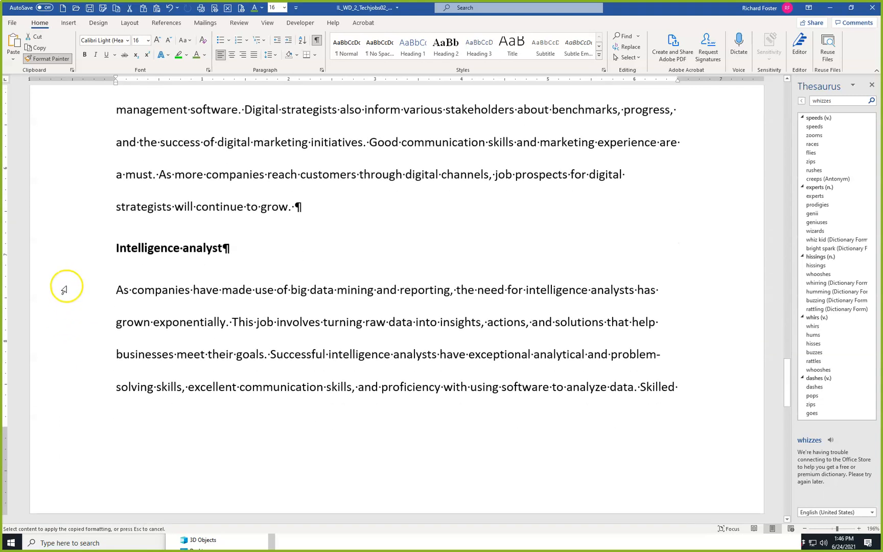
click(64, 254)
scroll(67, 317, down, 6)
scroll(67, 321, down, 2)
click(64, 315)
scroll(64, 322, down, 4)
click(59, 300)
scroll(59, 306, down, 4)
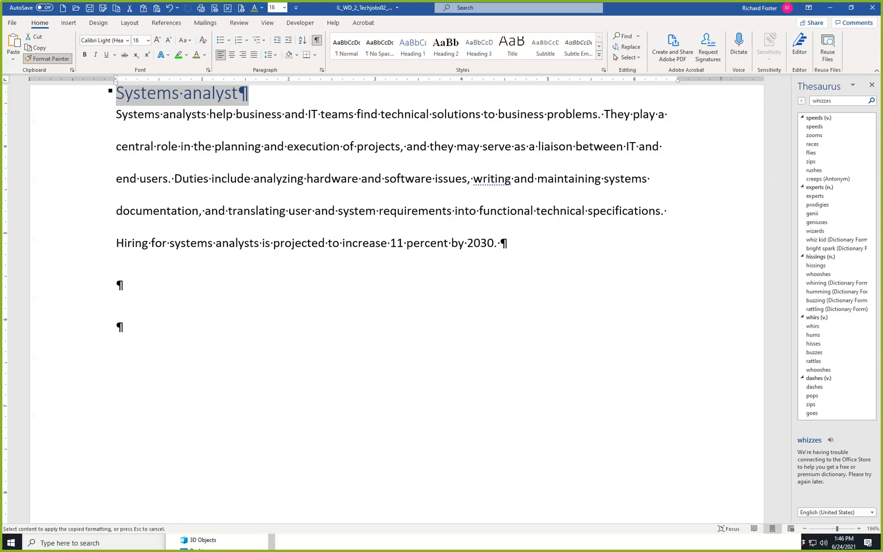
click(301, 210)
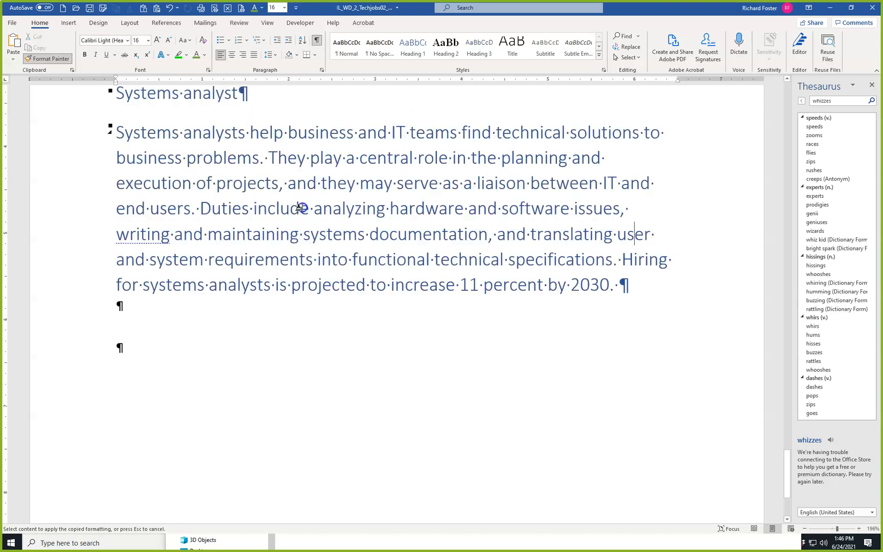
Undo the heading format painted onto the "Systems analyst" body paragraph and return to the document's beginning.
click(169, 8)
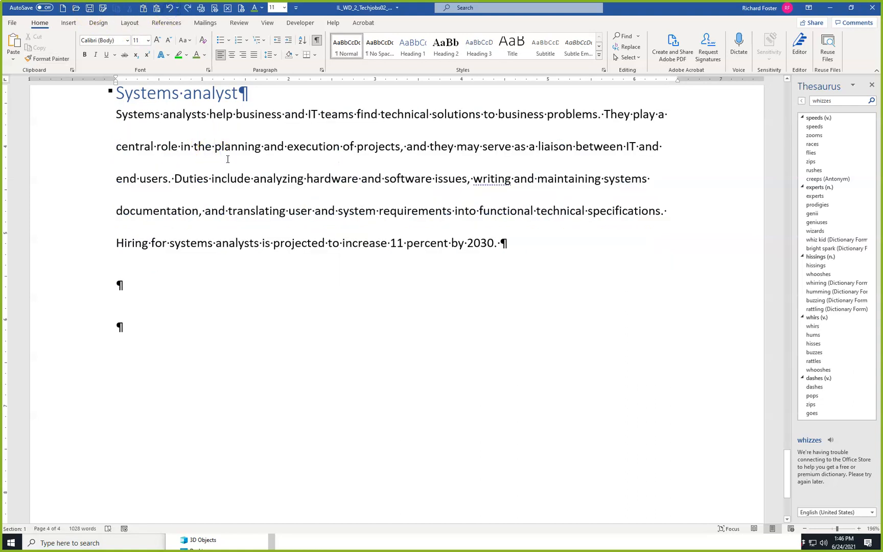
key(ctrl+Home)
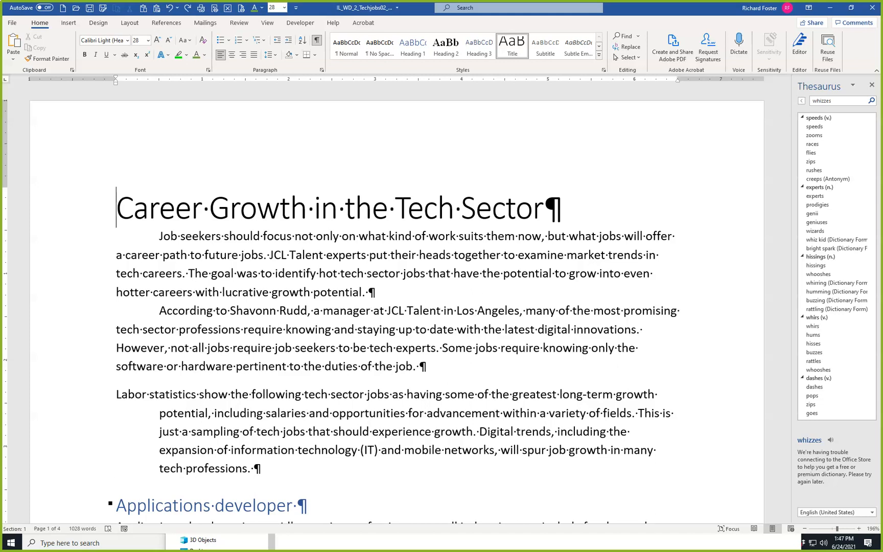
click(322, 70)
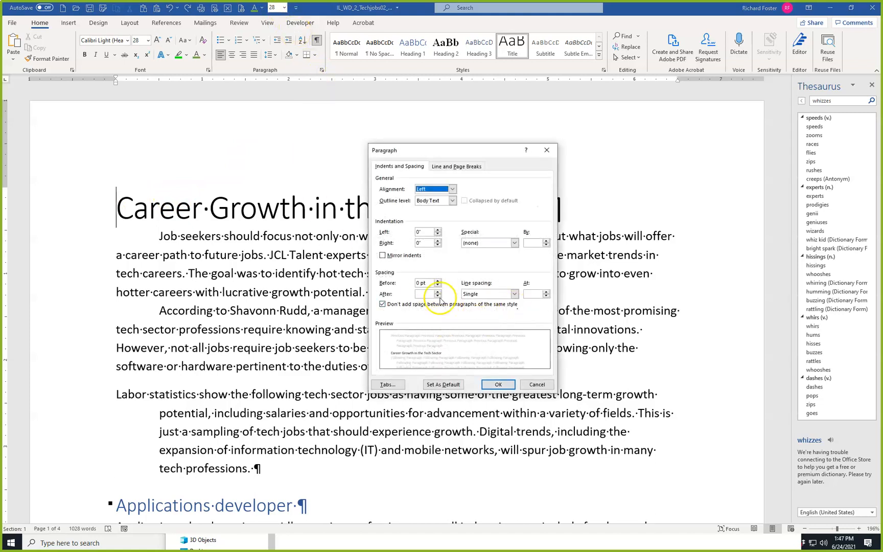
click(531, 385)
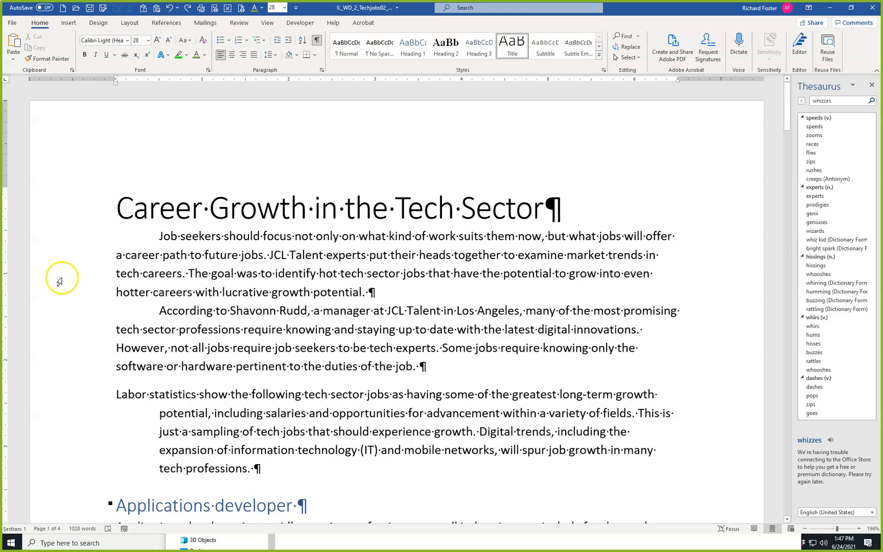
Update the Normal style to match the "Job seekers should focus" paragraph below the title.
click(186, 237)
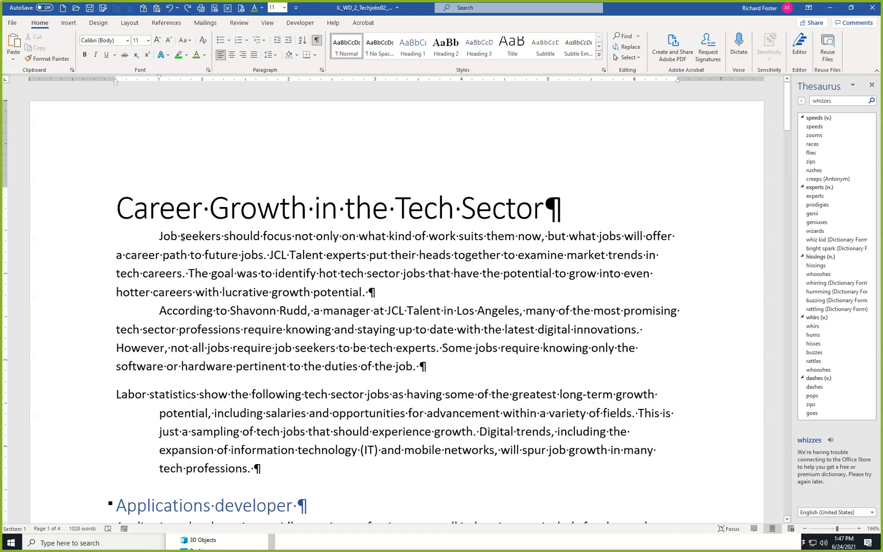
click(183, 238)
click(341, 48)
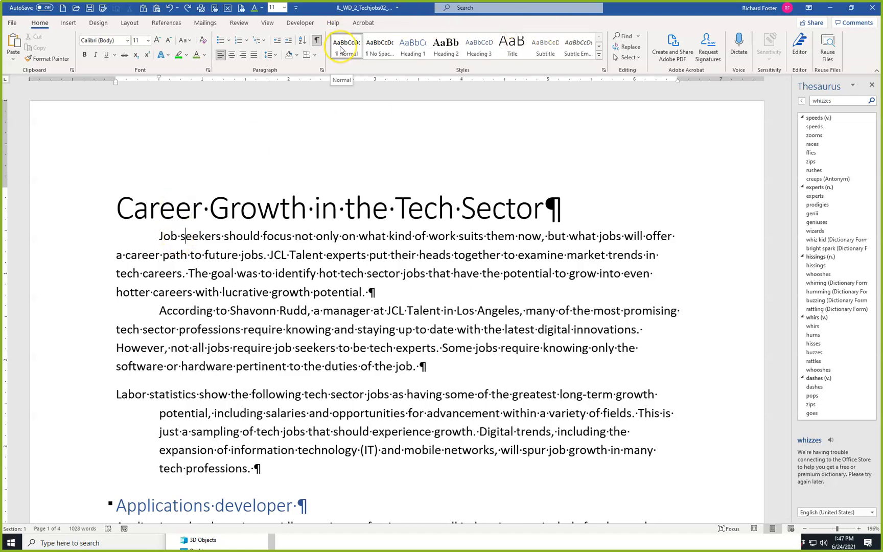
right_click(339, 47)
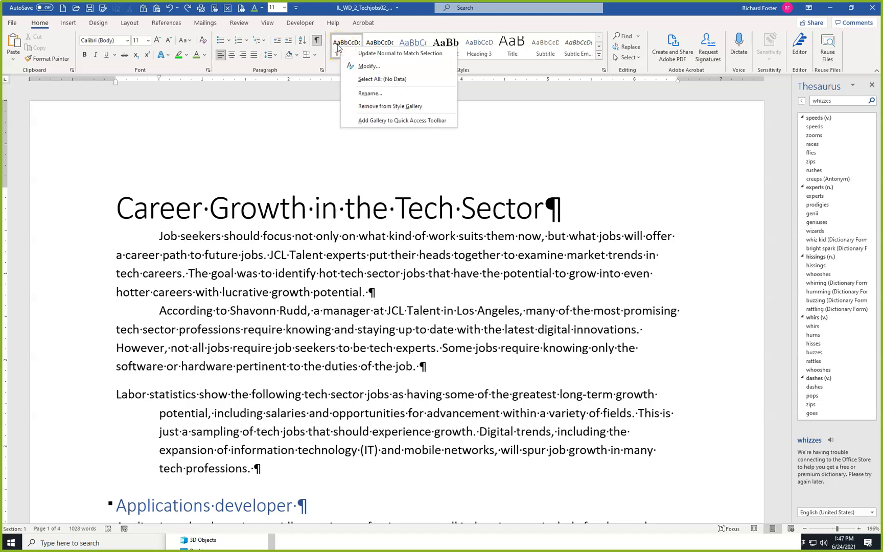
click(363, 54)
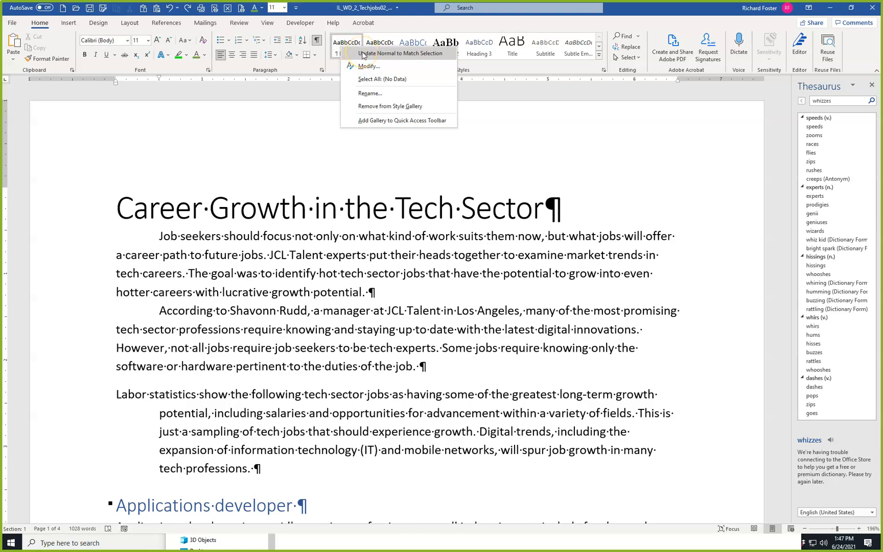
click(363, 54)
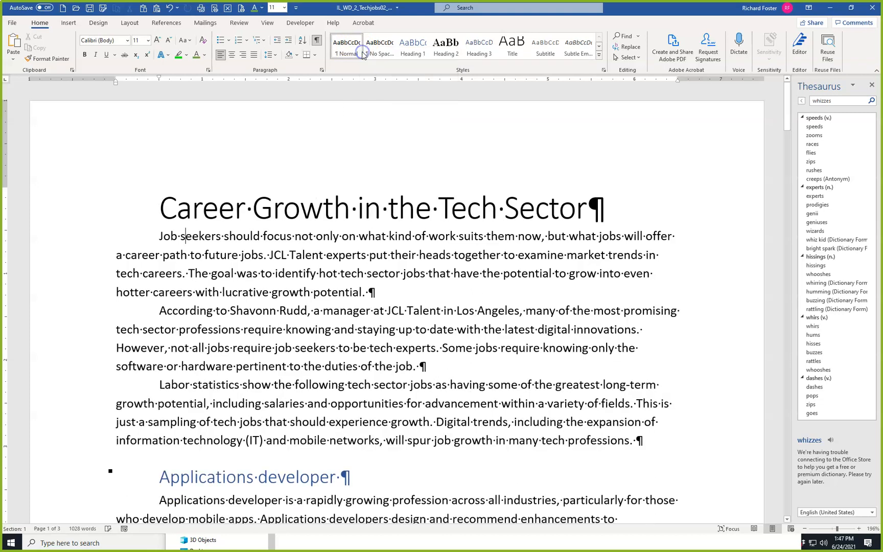
Modify the Heading 1 style so that it is based on (no style).
scroll(193, 324, down, 3)
scroll(195, 324, down, 10)
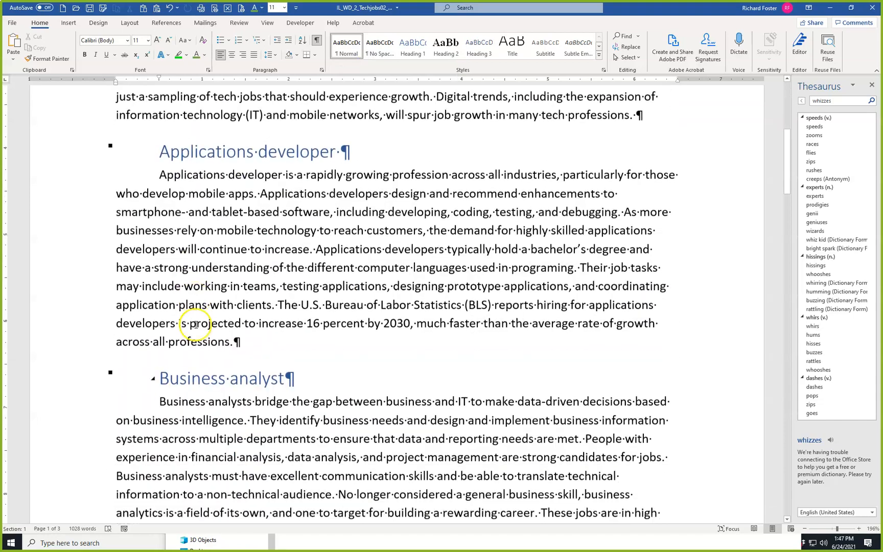
scroll(195, 324, down, 5)
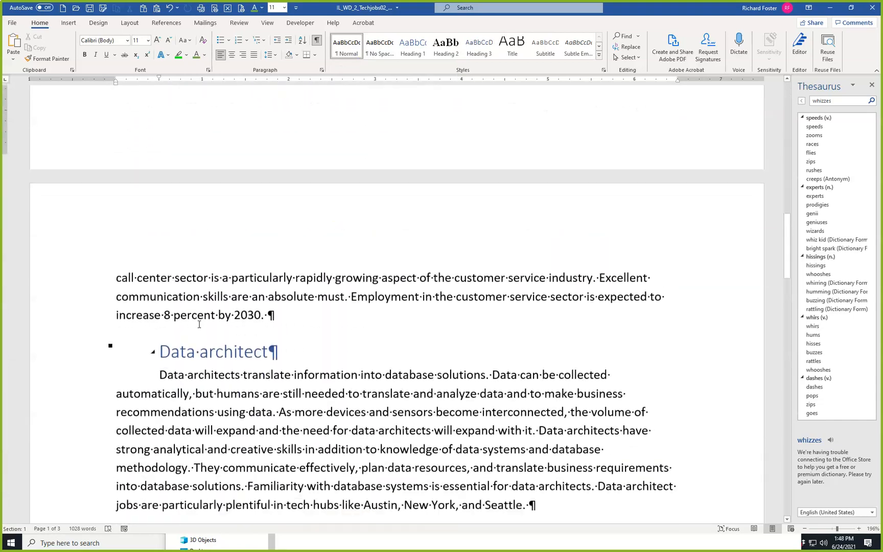
scroll(200, 322, up, 10)
click(202, 319)
scroll(202, 319, up, 10)
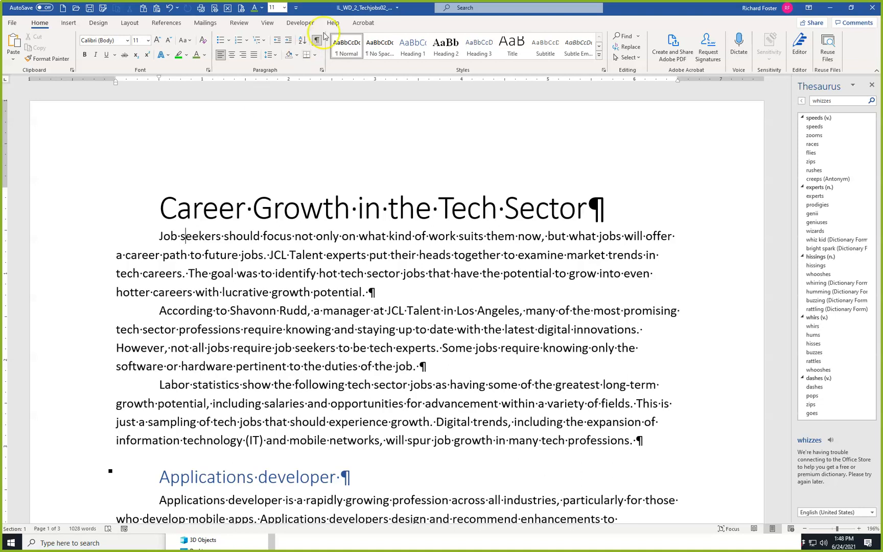
click(405, 47)
right_click(406, 47)
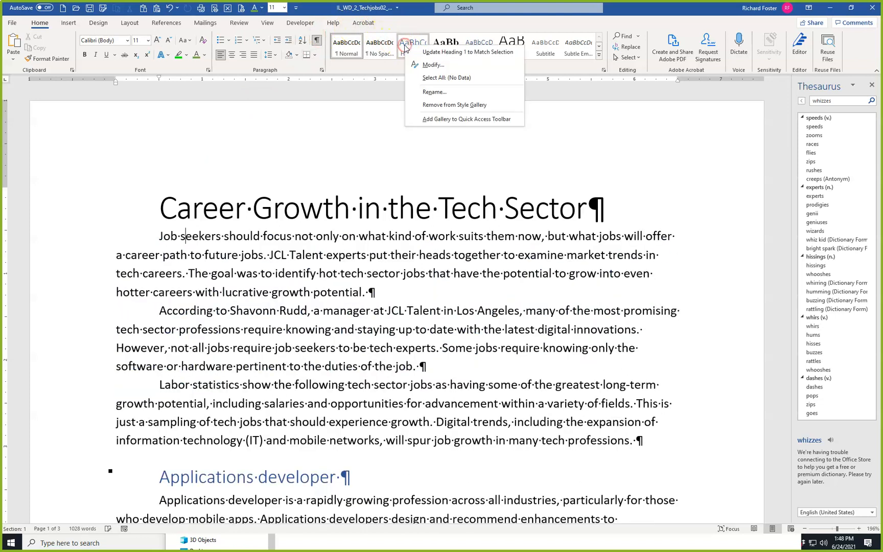
click(432, 65)
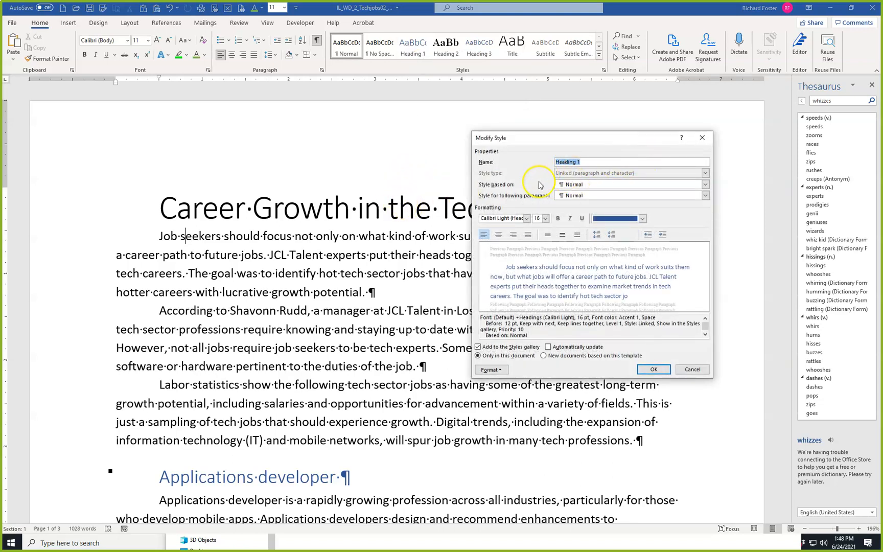
click(705, 185)
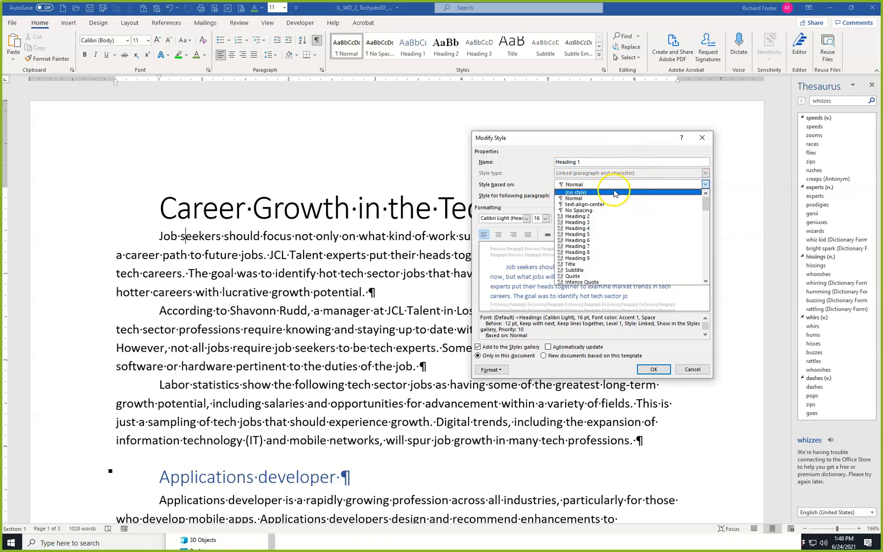
click(612, 192)
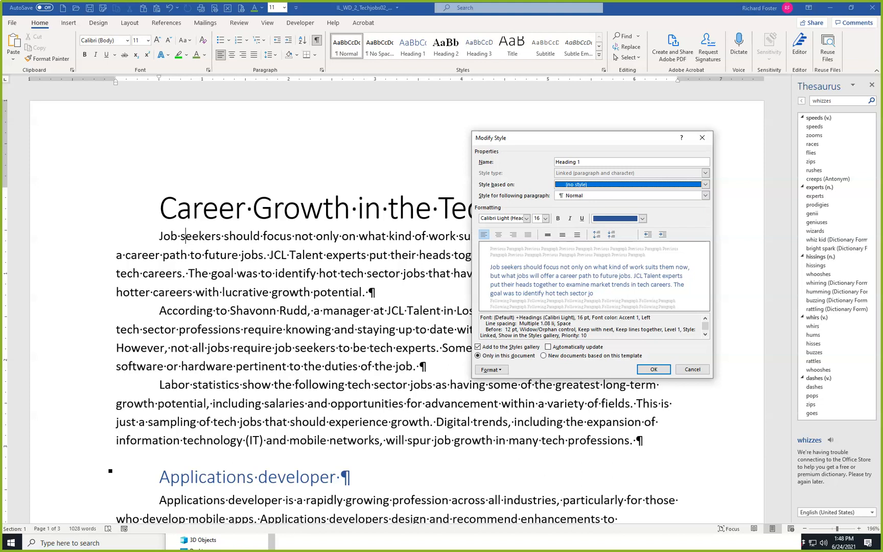
click(653, 369)
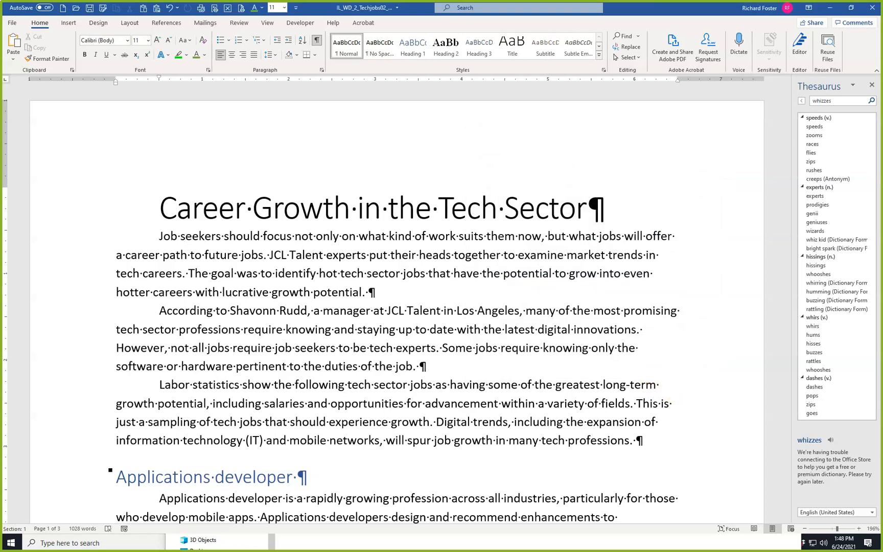
Modify the Title style so that it is based on (no style).
right_click(504, 50)
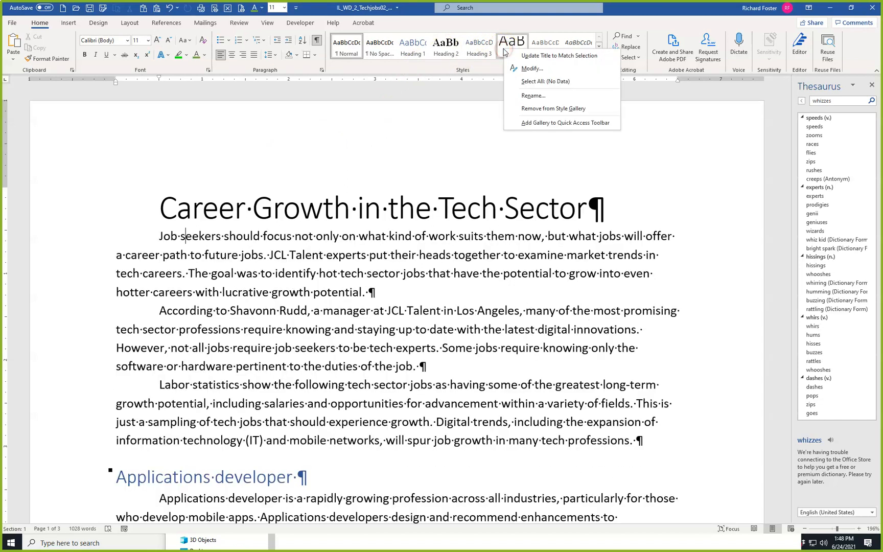
click(529, 68)
click(705, 184)
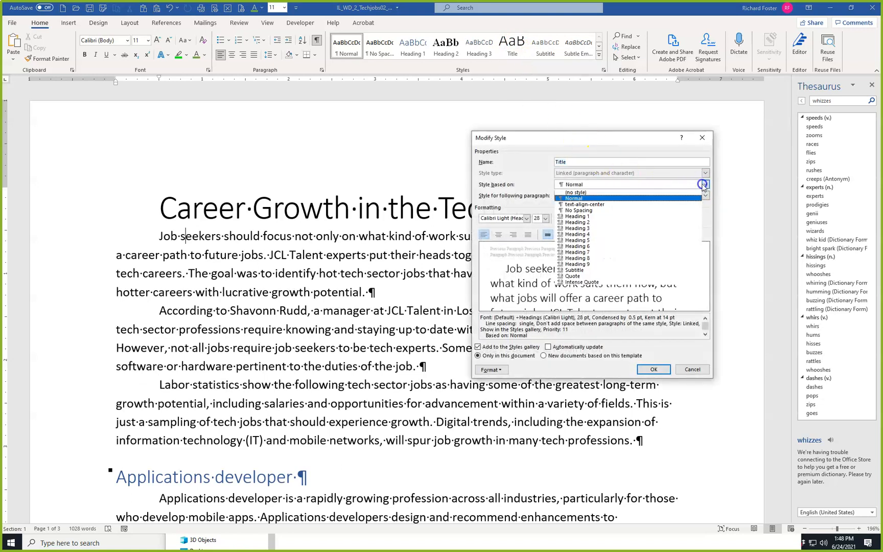
click(649, 192)
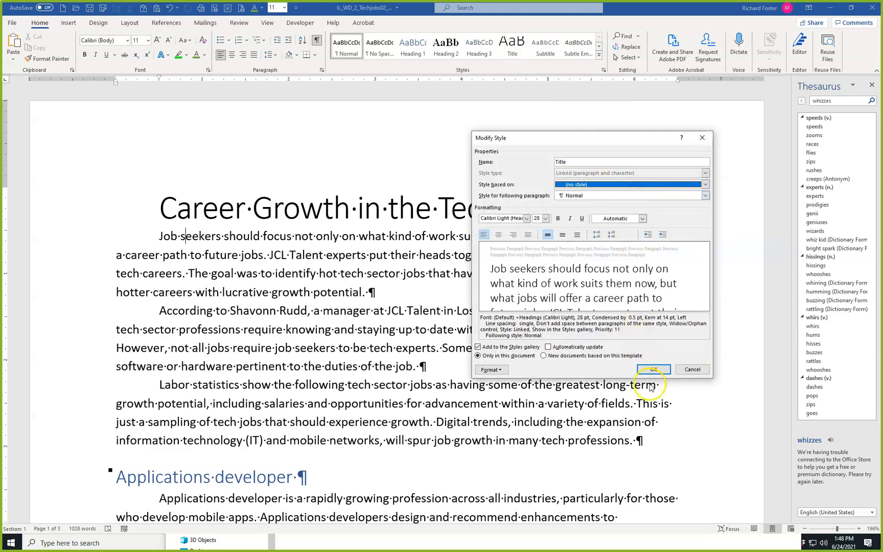
click(652, 369)
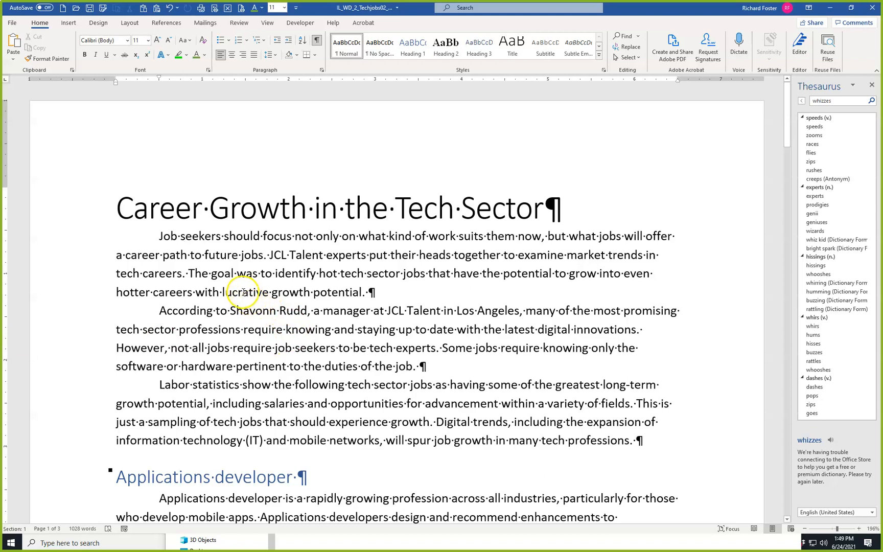
Increase the "Career Growth in the Tech Sector" title's font size by one increment and color it a darker theme blue.
click(58, 215)
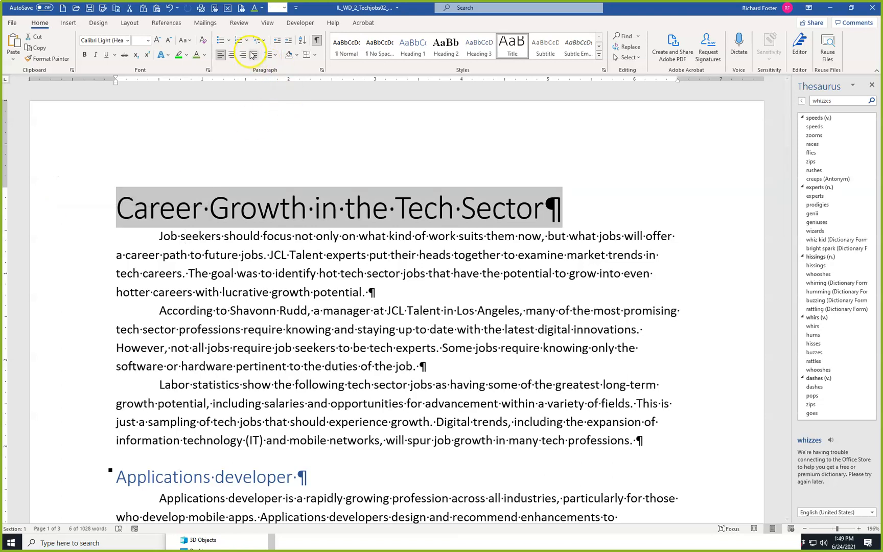
click(158, 42)
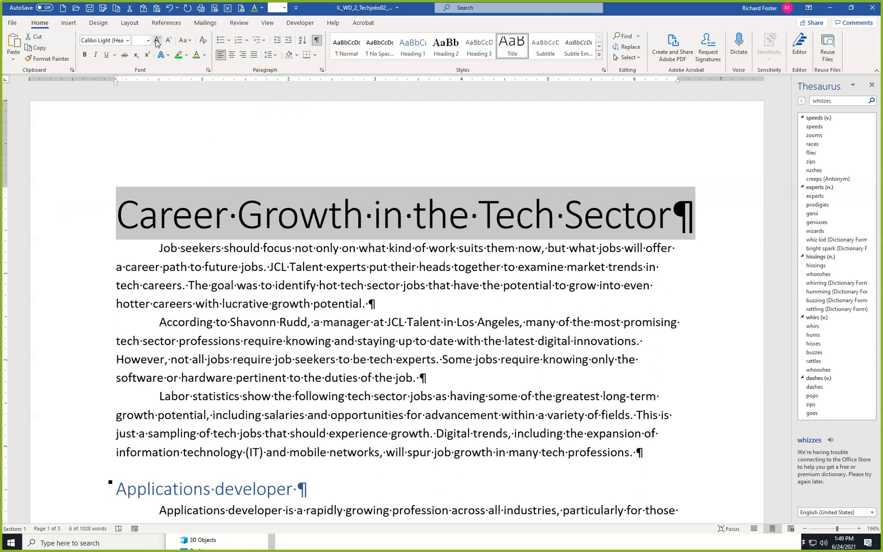
click(204, 56)
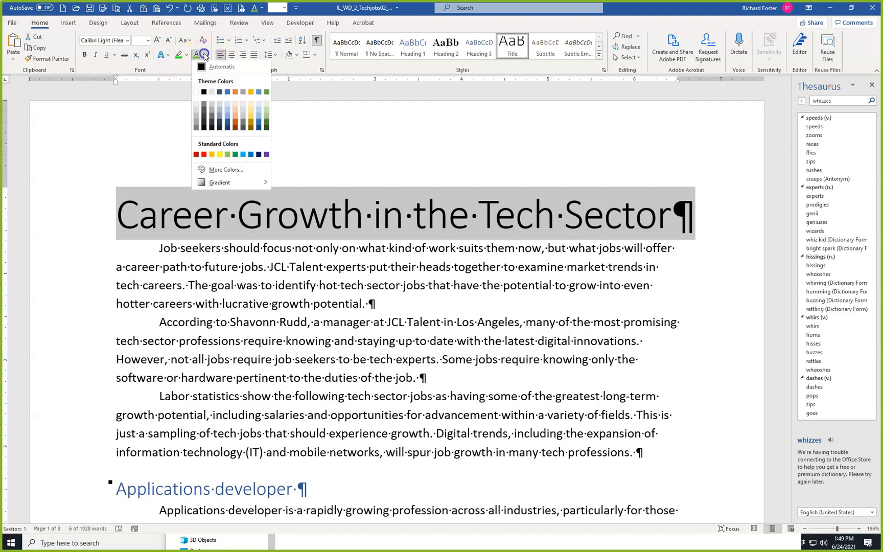
click(228, 126)
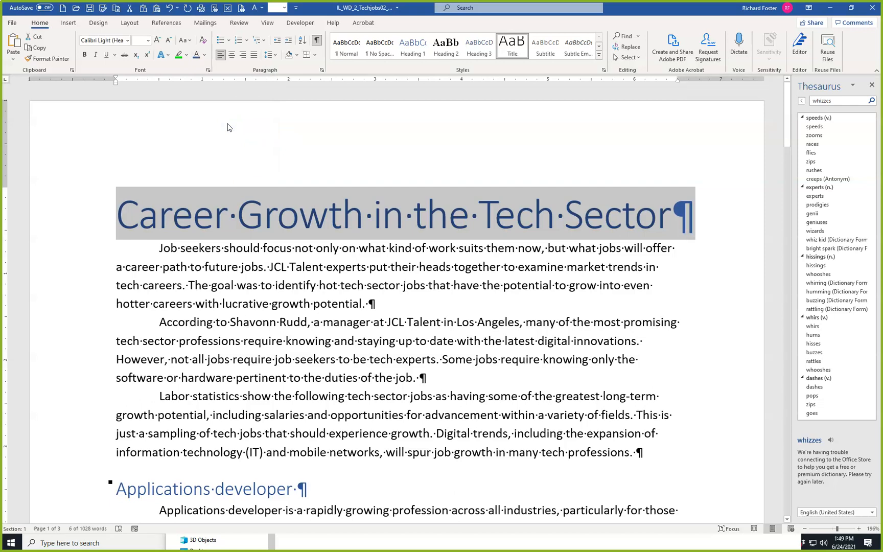
Add 12 pt of space after the "Career Growth in the Tech Sector" title and check its paragraph spacing.
click(275, 56)
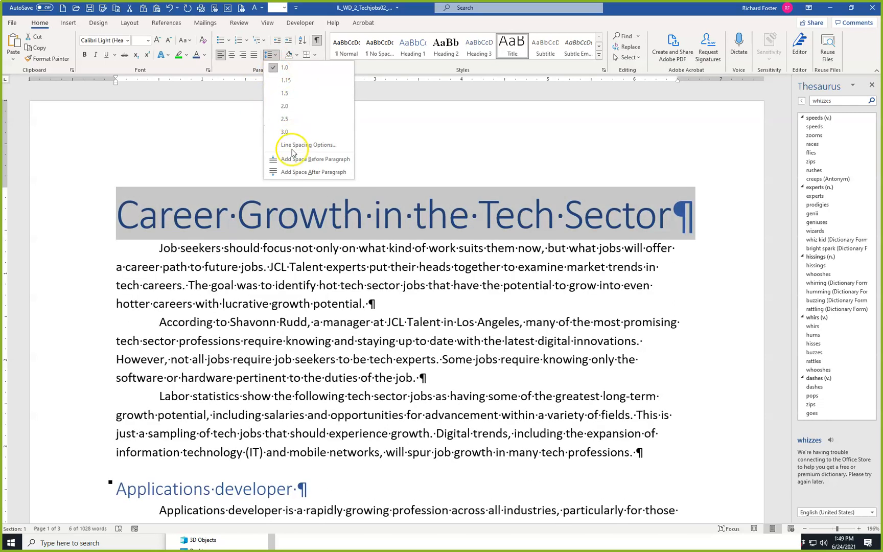
click(293, 173)
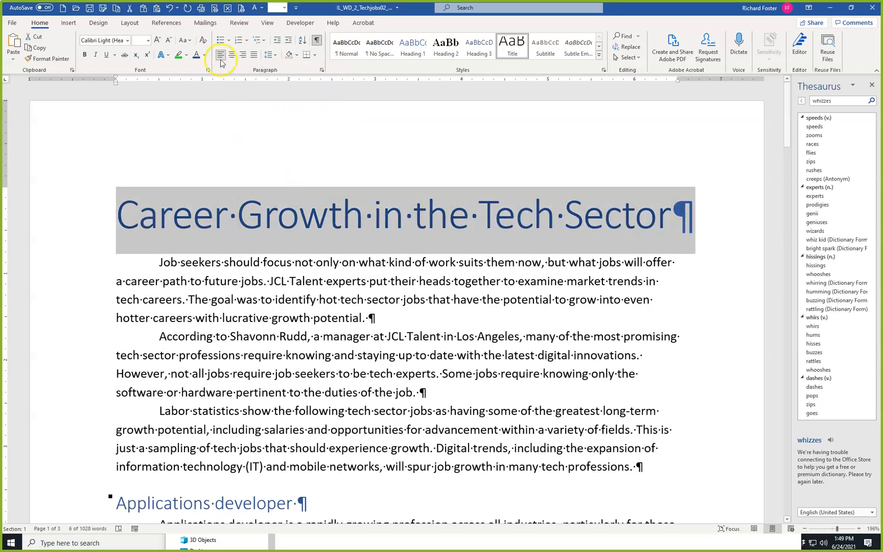
click(131, 23)
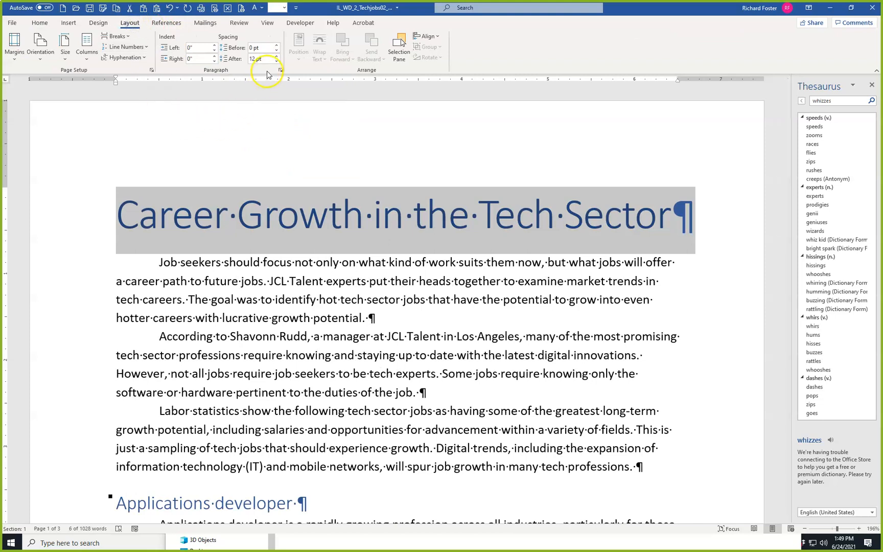
click(40, 22)
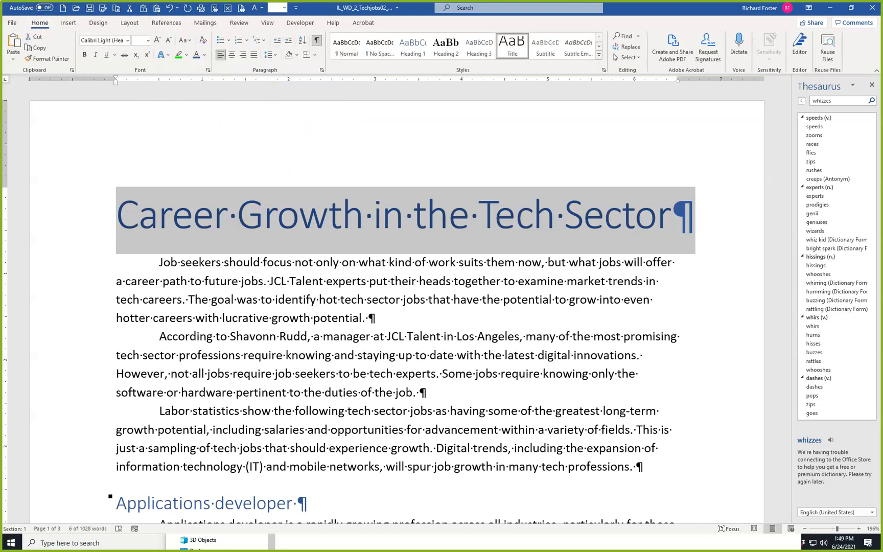
click(195, 281)
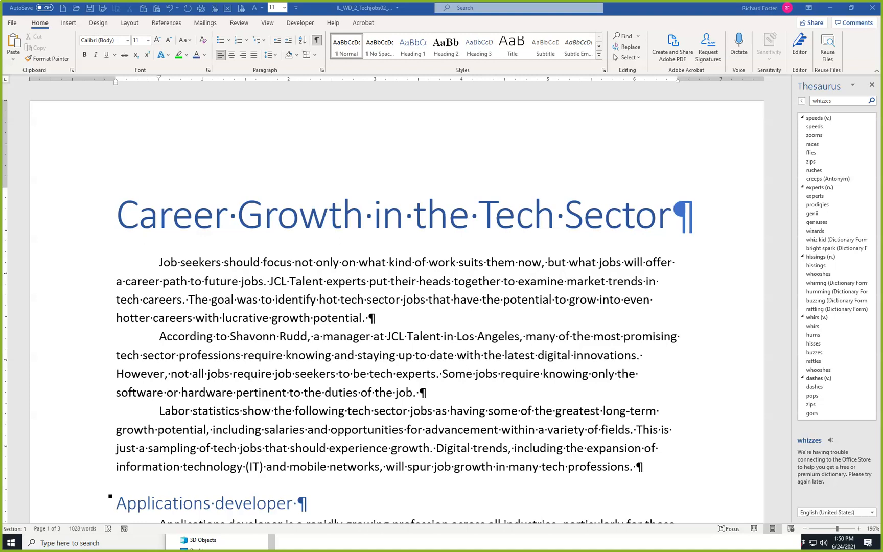
Insert a page break before the "Customer service manager" heading so that it starts a new page.
scroll(242, 314, down, 5)
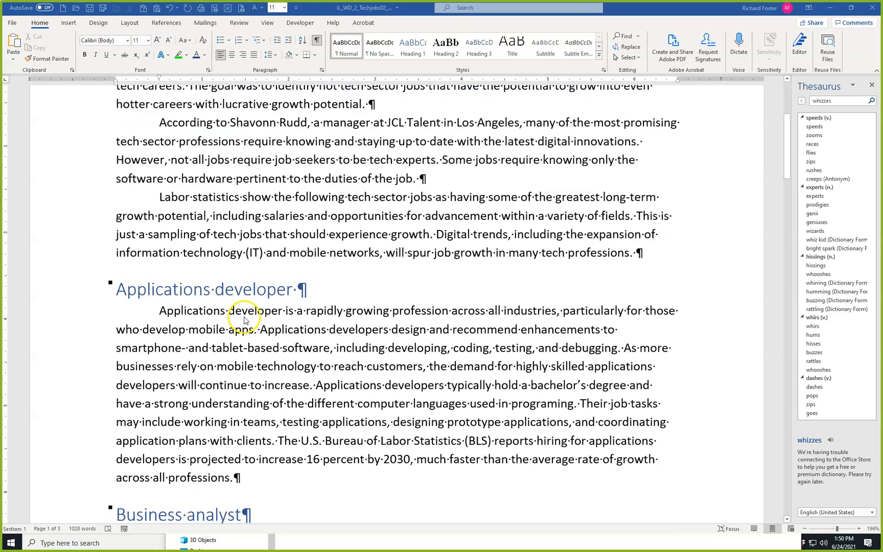
scroll(241, 321, down, 7)
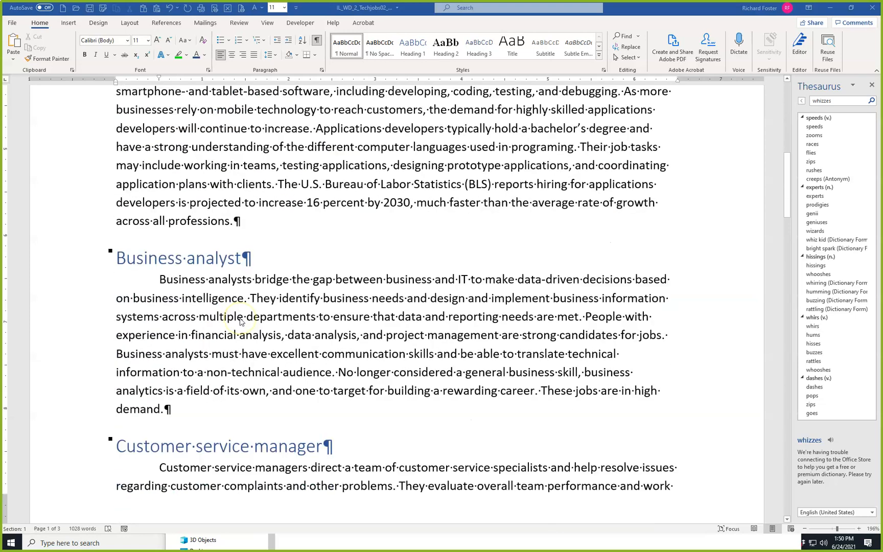
scroll(240, 321, down, 1)
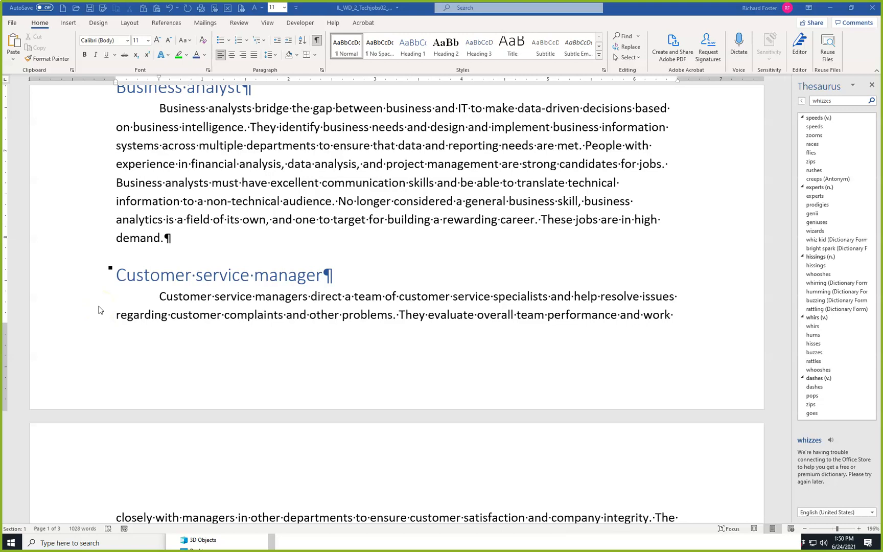
click(117, 275)
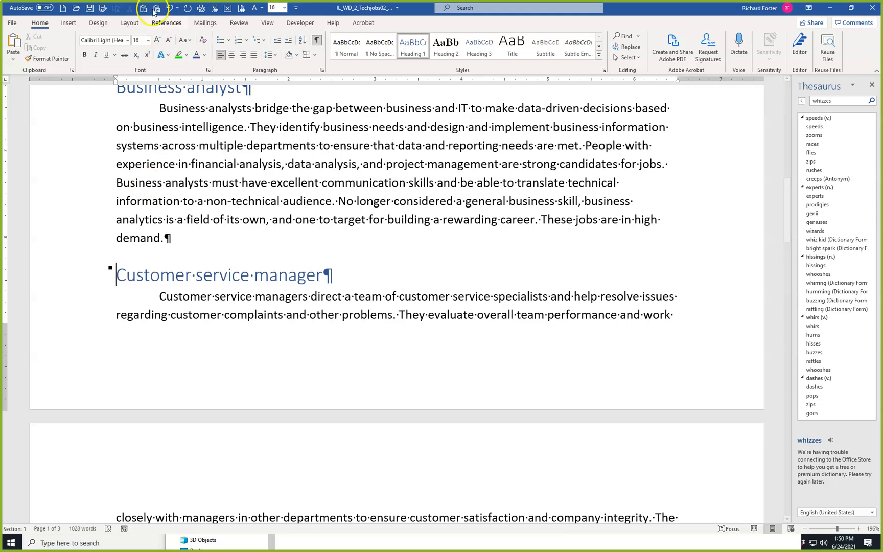
click(127, 23)
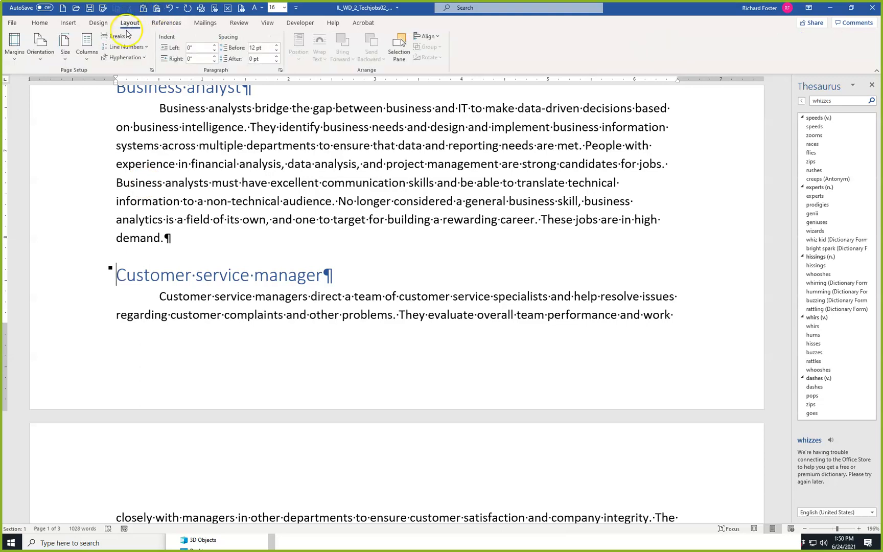
click(117, 36)
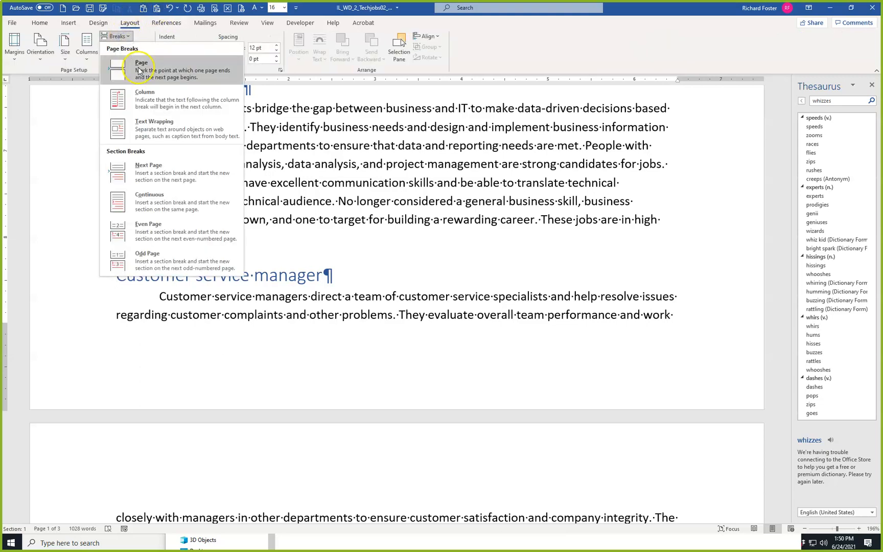
click(139, 70)
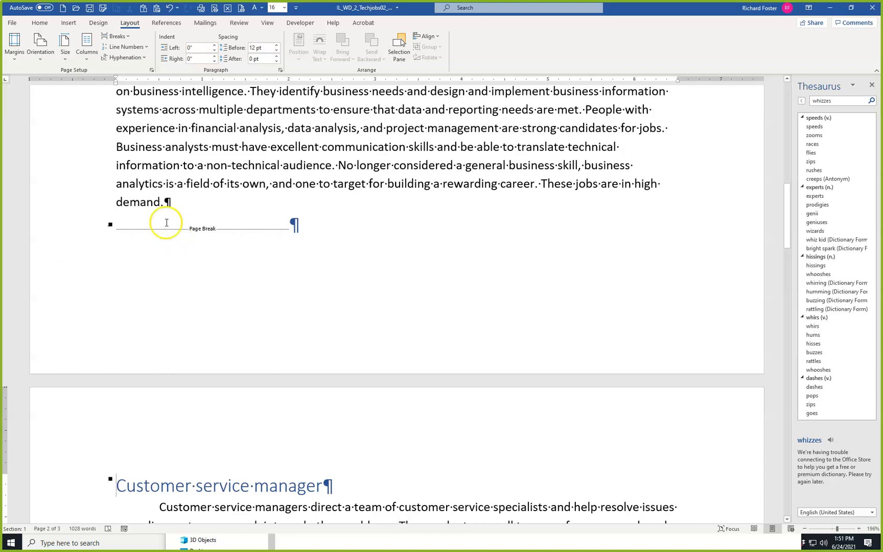
Insert a page break before the "Intelligence analyst" heading so that it starts a new page.
scroll(166, 223, down, 2)
scroll(167, 222, down, 12)
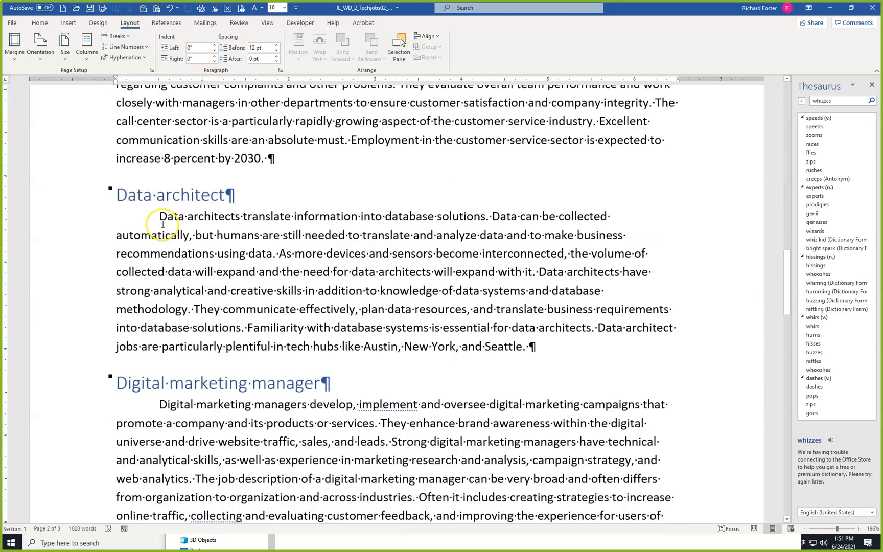
scroll(163, 224, down, 3)
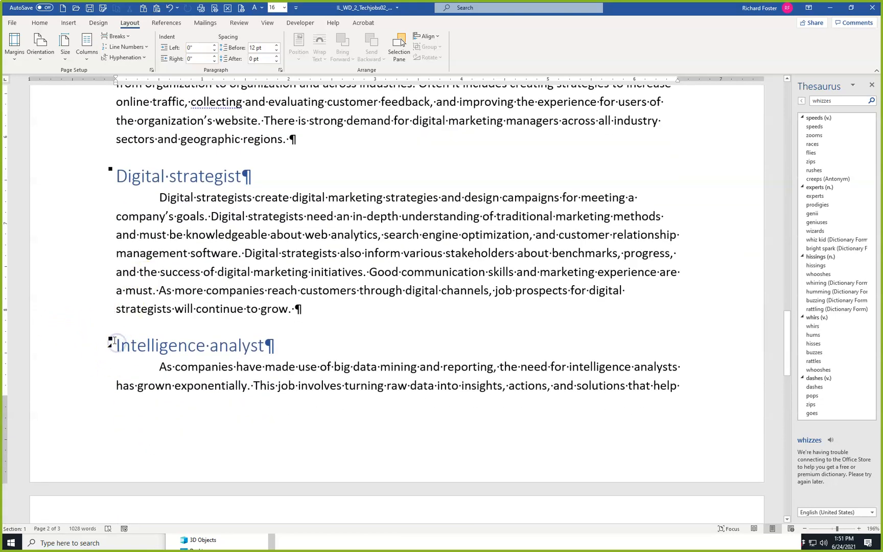
key(ctrl+Return)
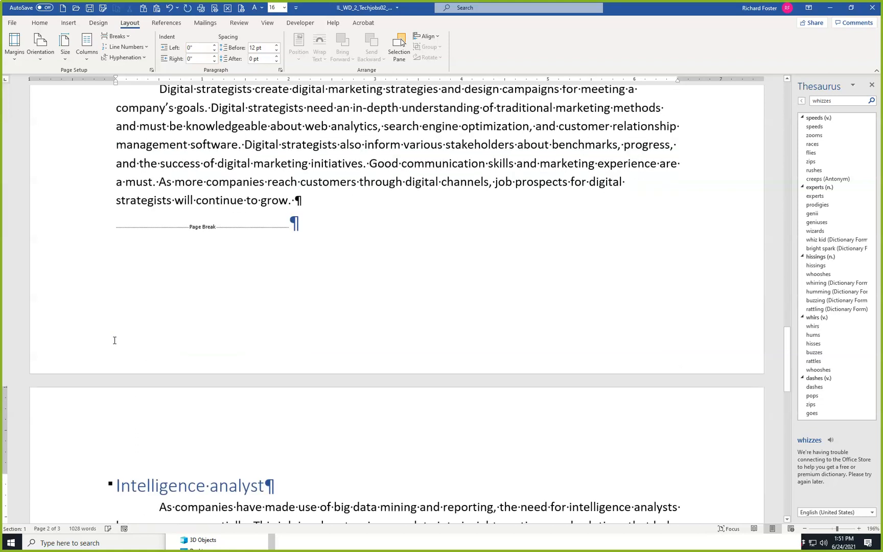
click(156, 89)
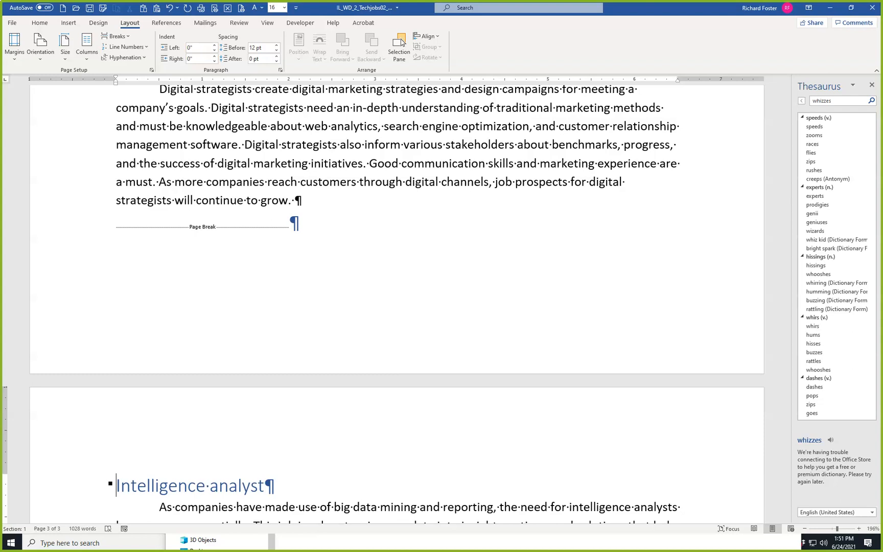
click(431, 159)
click(488, 175)
Add a centered Plain Number 2 page number at the bottom of the pages and return to the body text.
key(ctrl+Home)
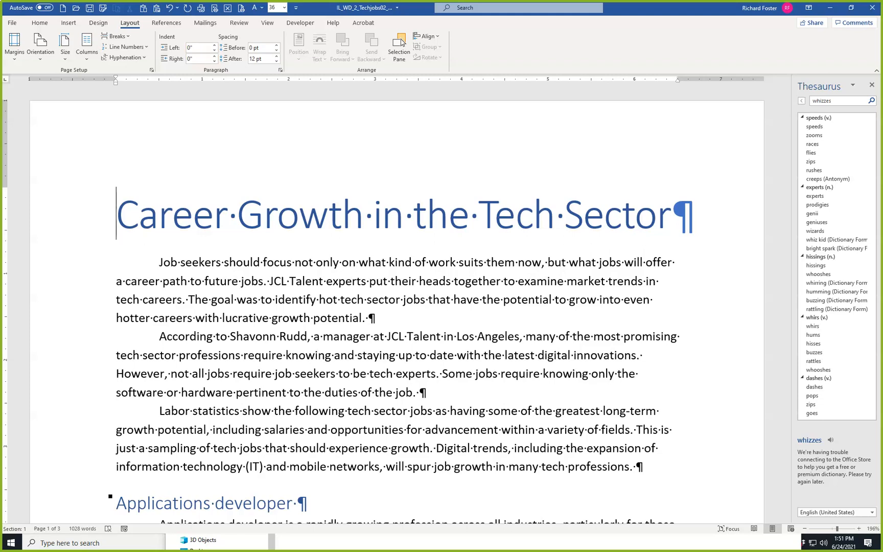
click(69, 24)
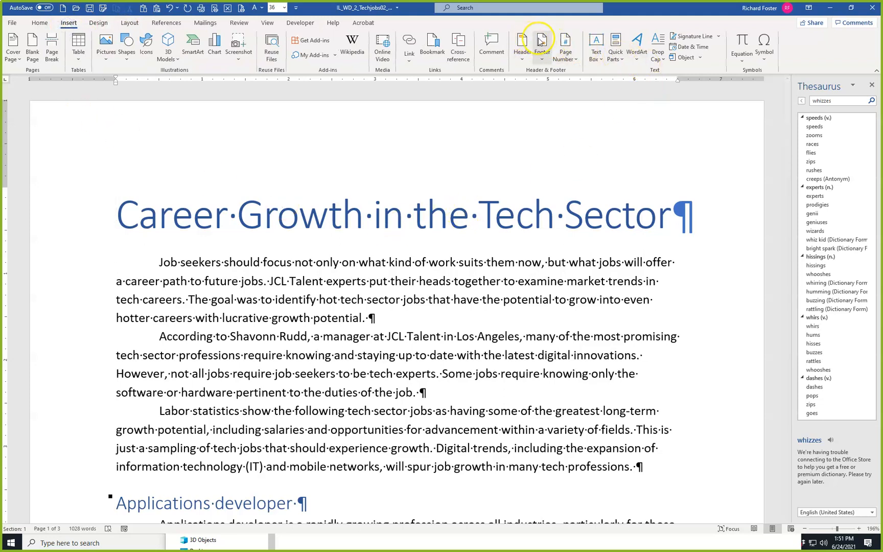
click(575, 60)
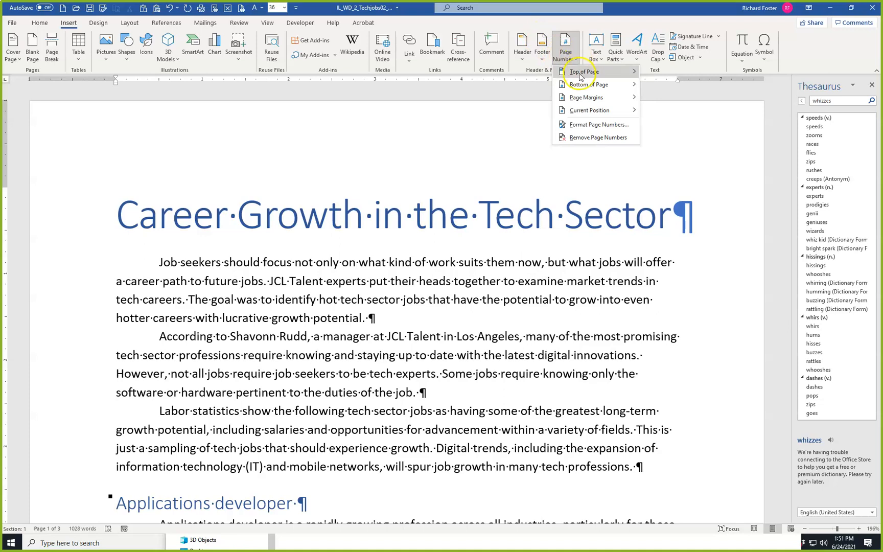
click(581, 87)
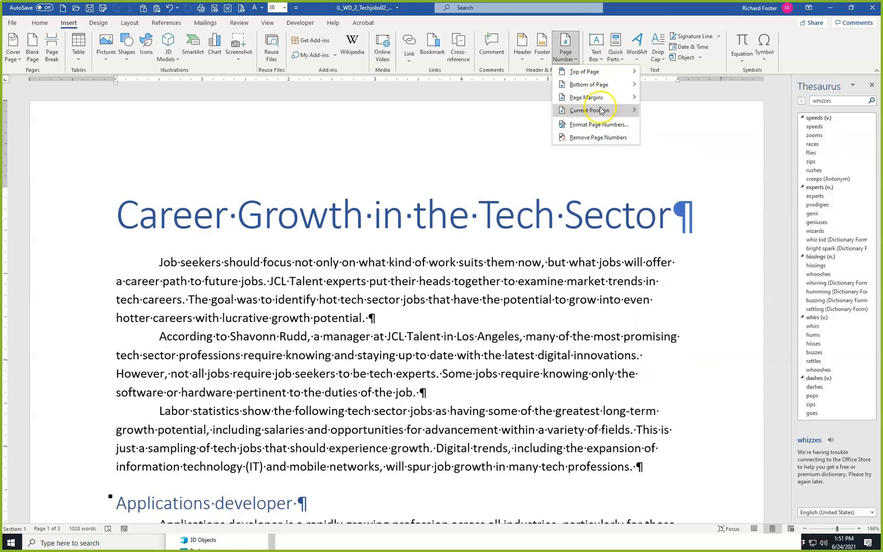
click(596, 90)
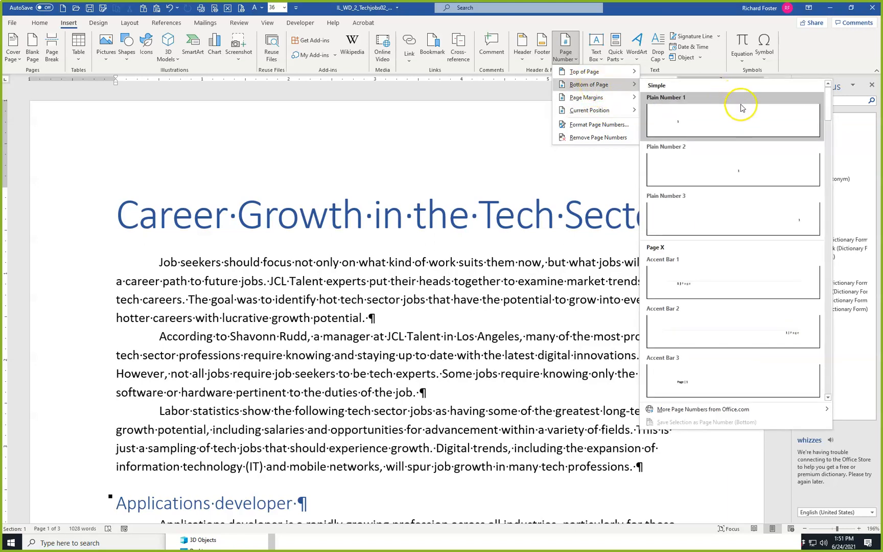
click(690, 160)
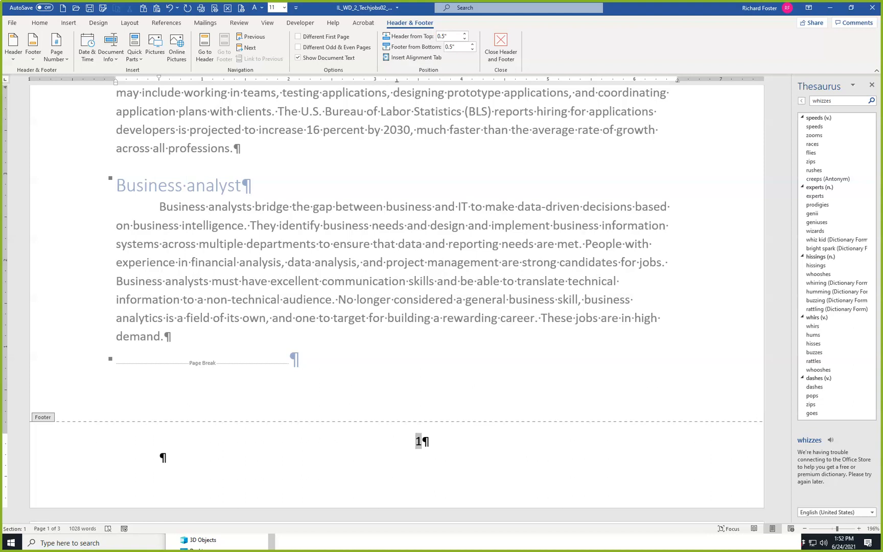
double_click(336, 234)
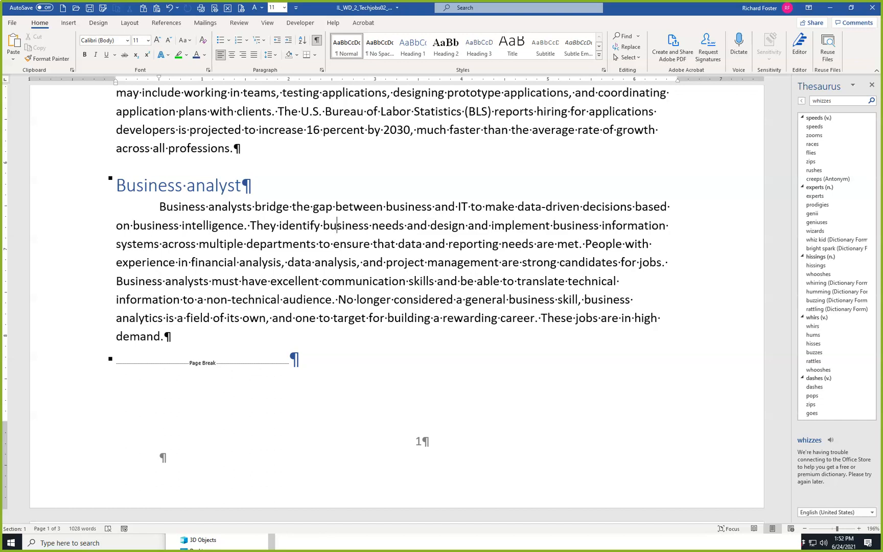
Check the page breaks and page numbers from the document's start with multiple pages shown, and restore the page-width zoom.
key(ctrl+Home)
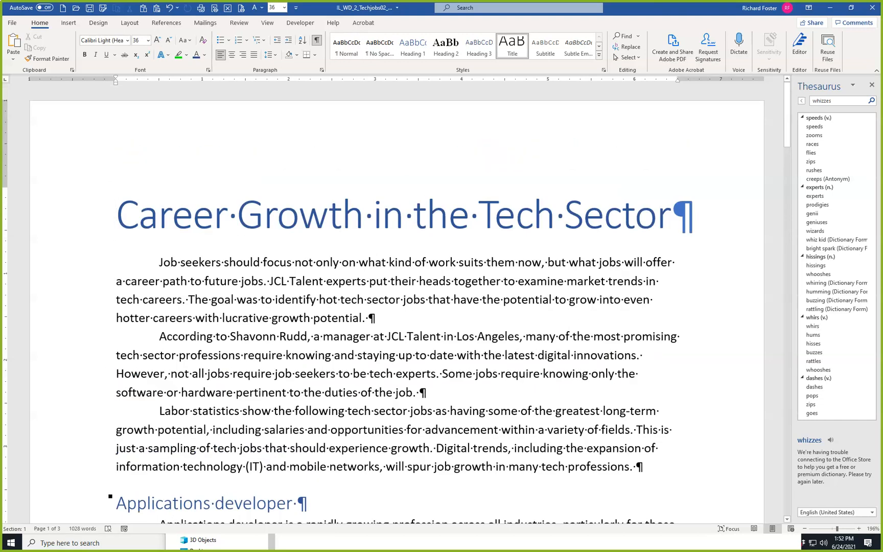
click(267, 22)
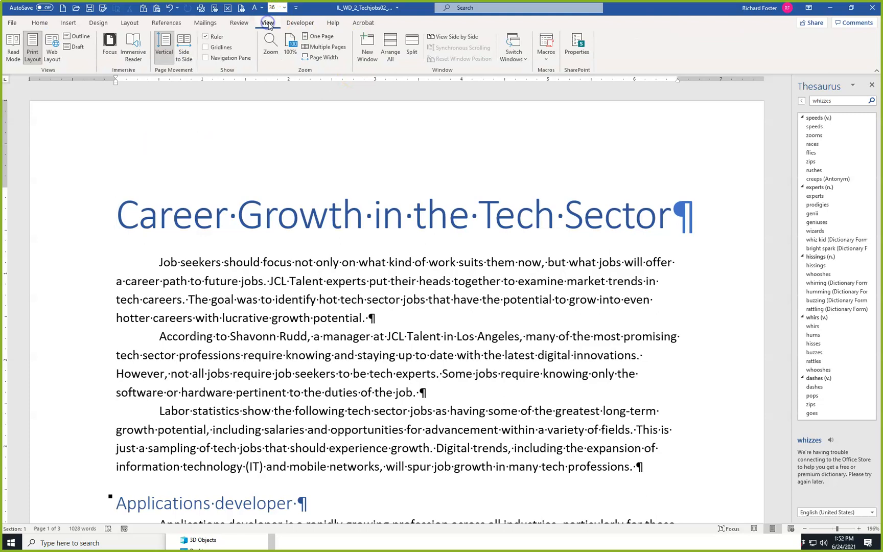
click(313, 46)
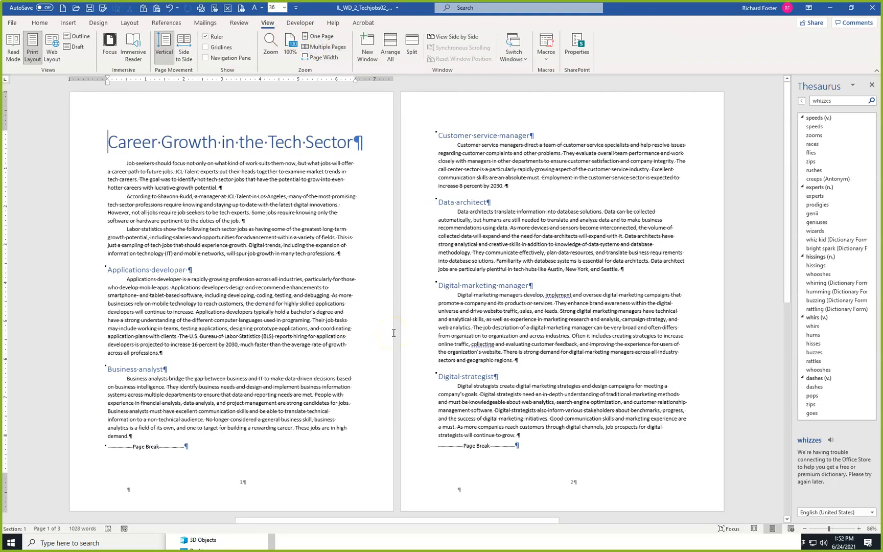
click(320, 58)
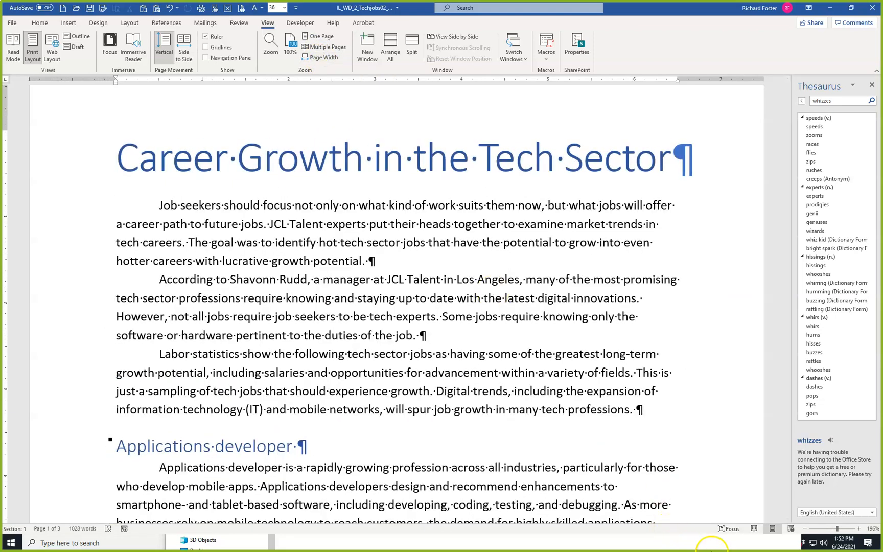
Preview the document in Read Mode, and close the Thesaurus pane once back in Print Layout.
click(754, 528)
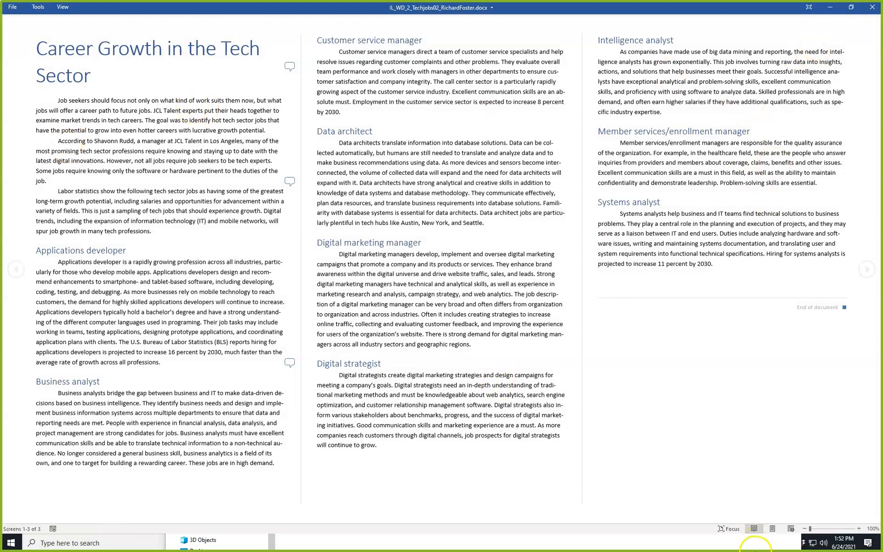
click(771, 528)
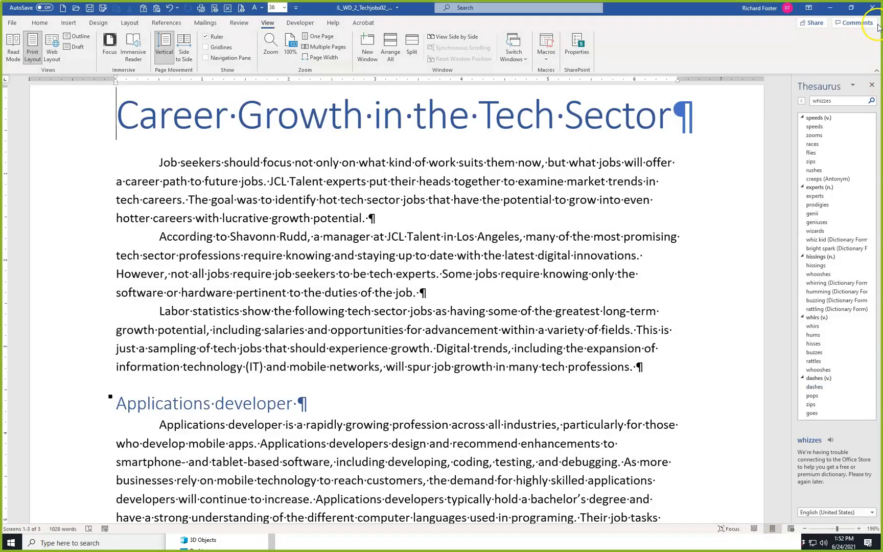
click(871, 84)
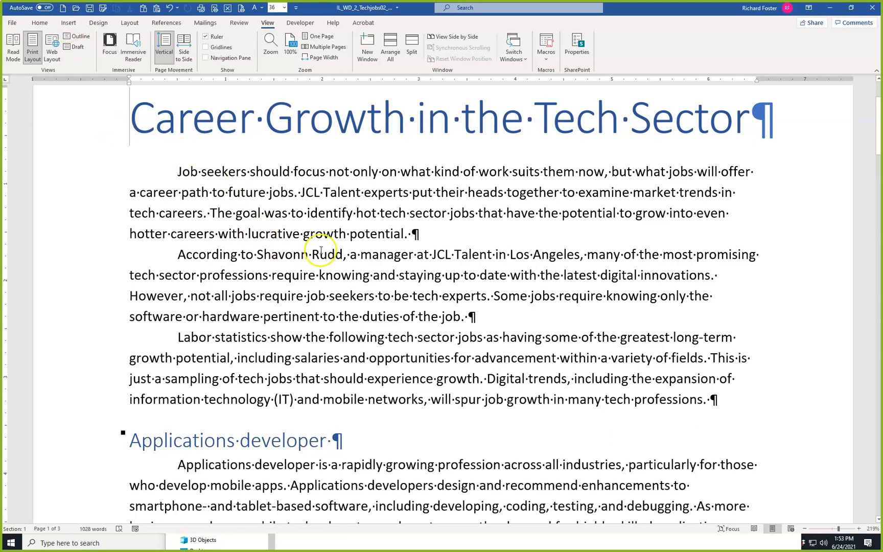
Insert a Blank built-in header containing the text "Career Growth in the Tech Sector".
click(68, 22)
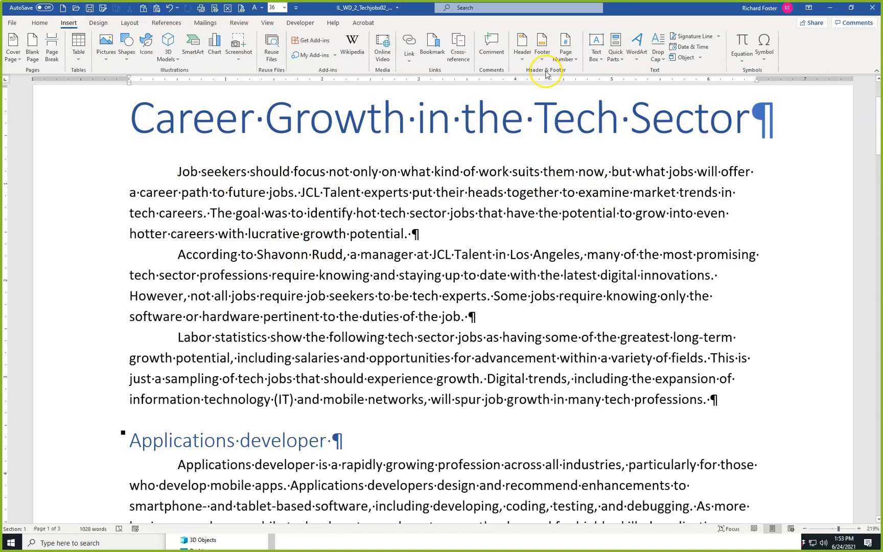
click(526, 65)
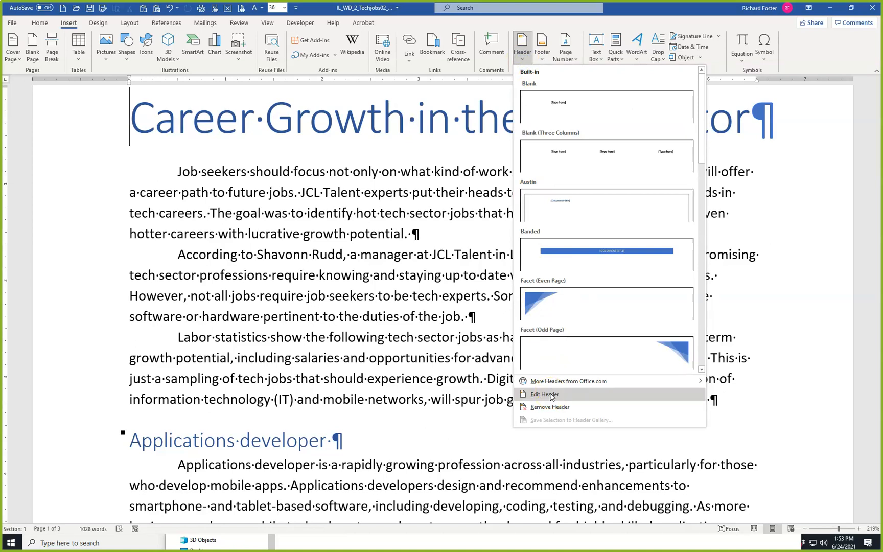
click(571, 116)
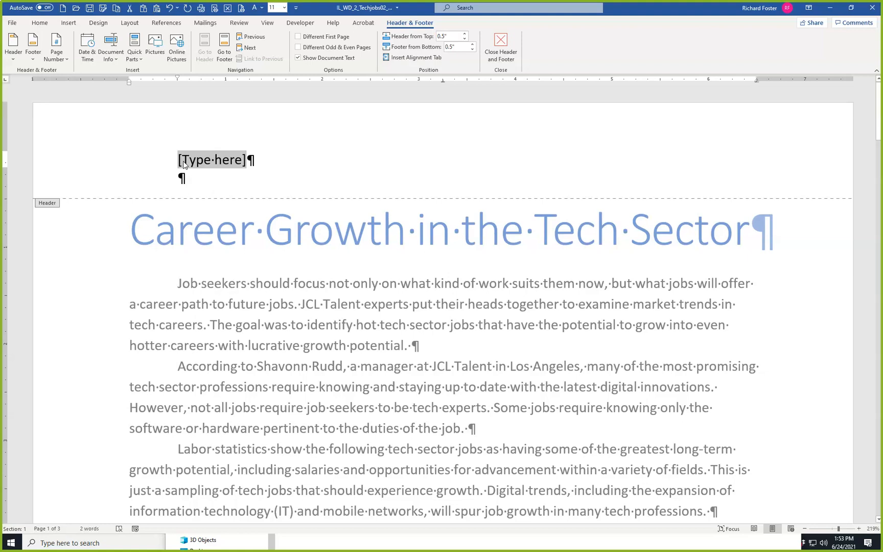
text(Career Growth in the Te)
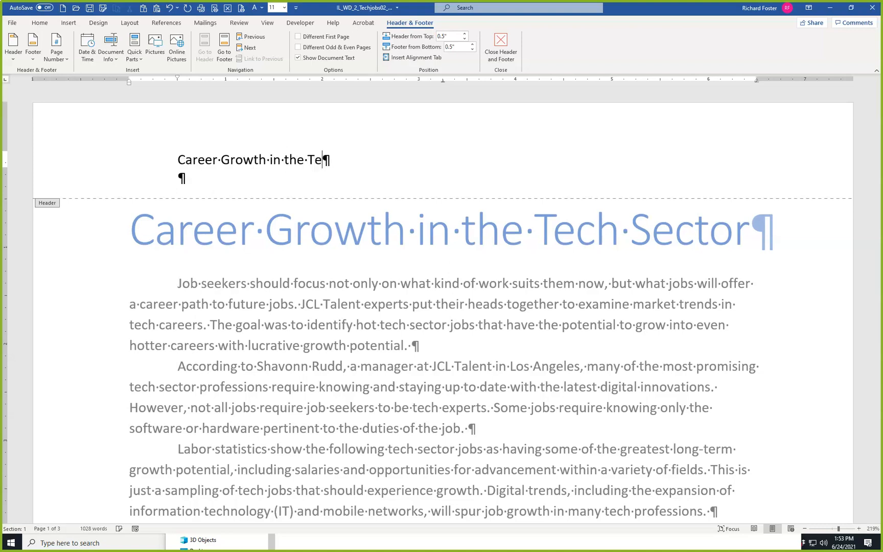
text(ch Sector)
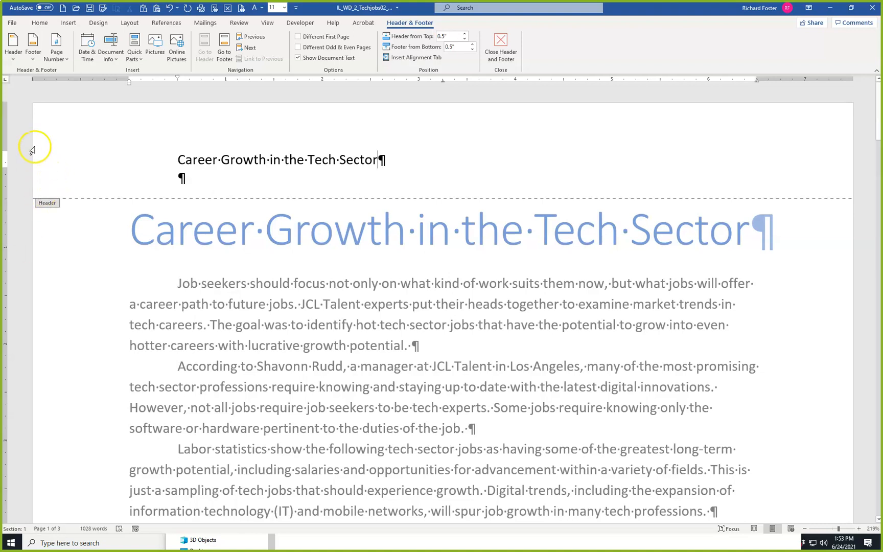
Format the header text with blue font color, center it, and add a bottom border below the line.
click(39, 23)
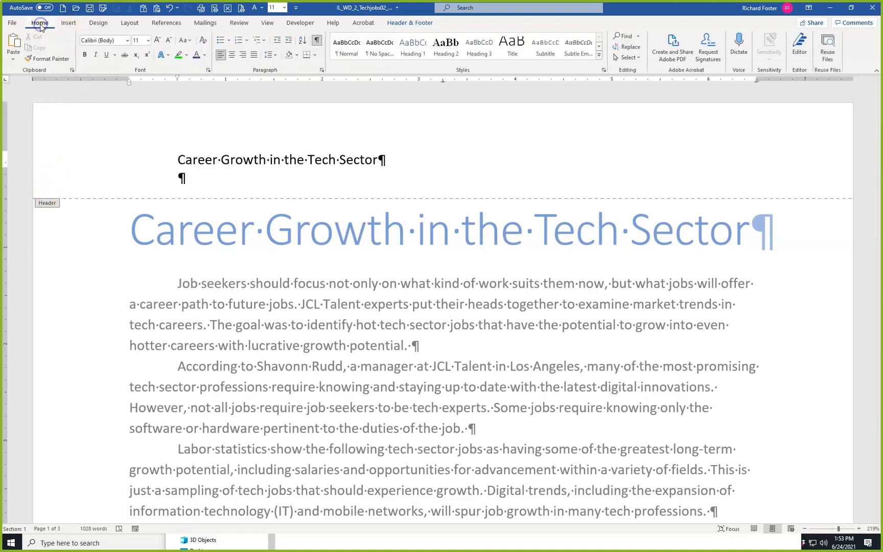
click(96, 169)
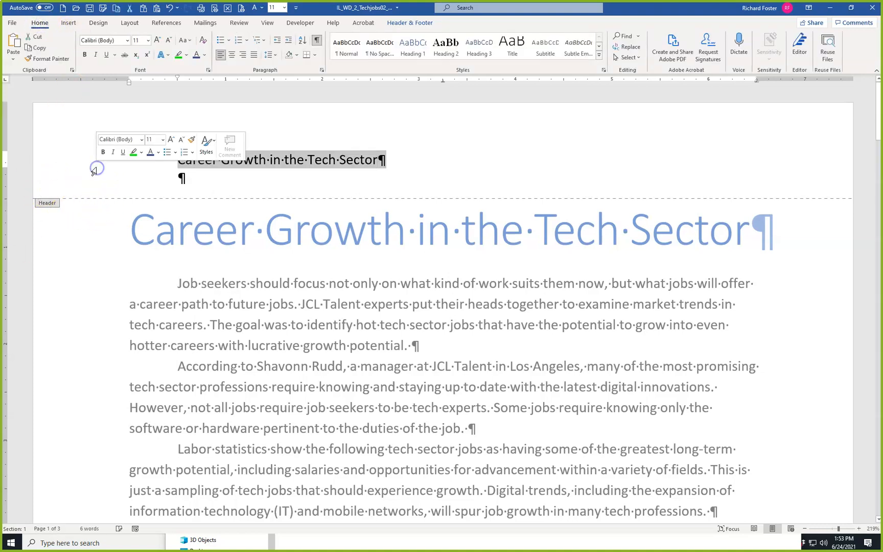
click(196, 55)
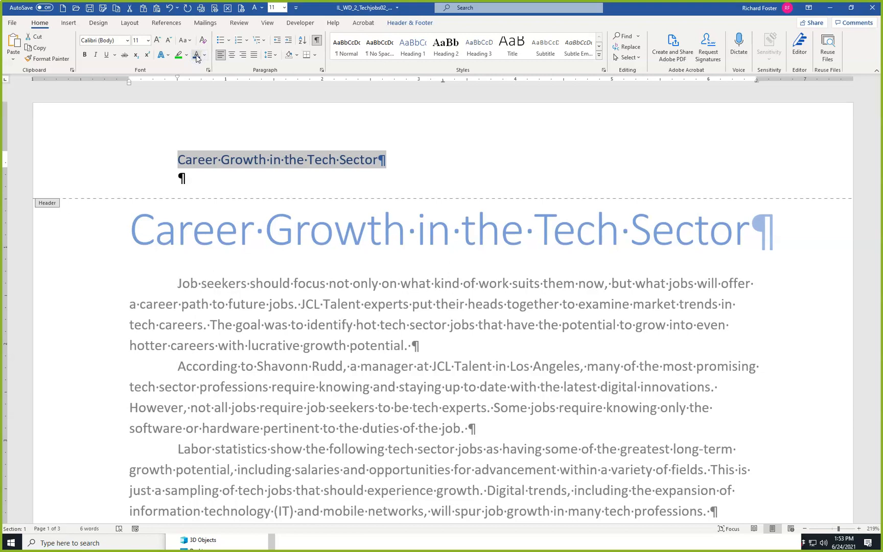
click(231, 55)
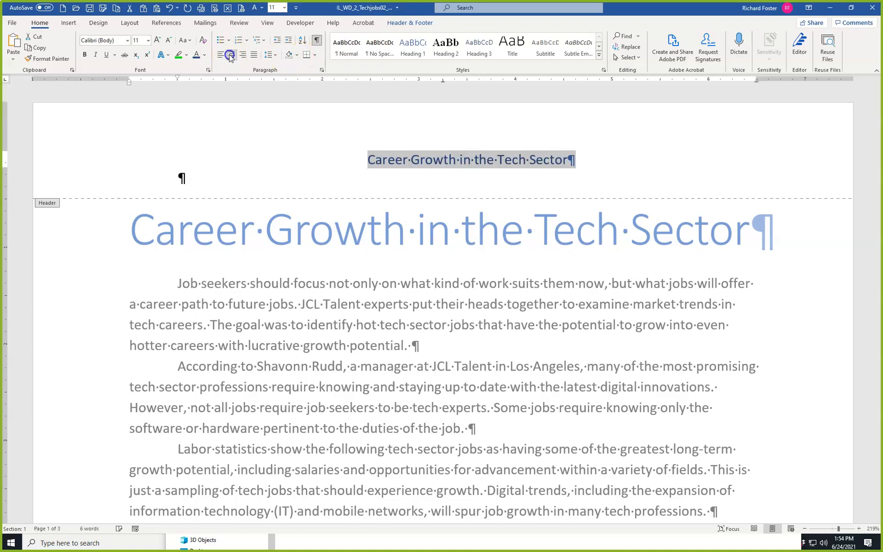
click(308, 56)
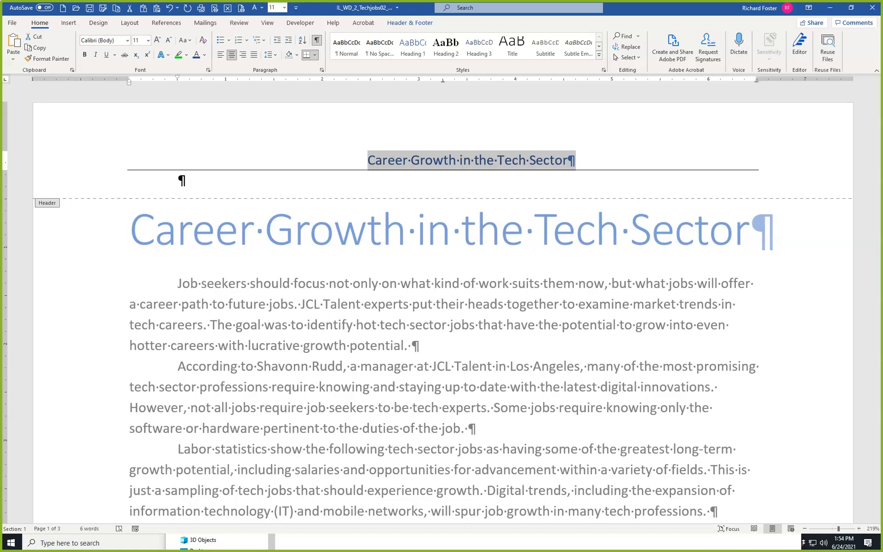
scroll(271, 301, down, 6)
scroll(276, 302, down, 15)
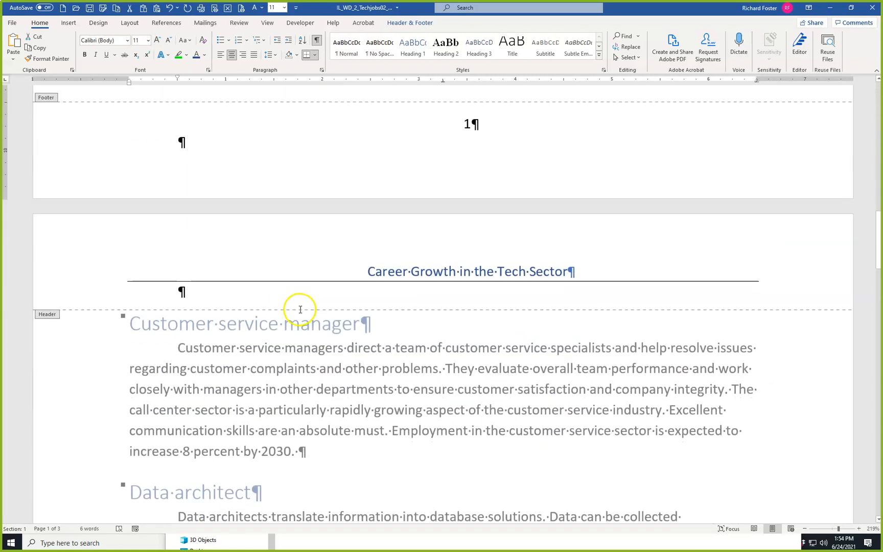
scroll(291, 295, up, 20)
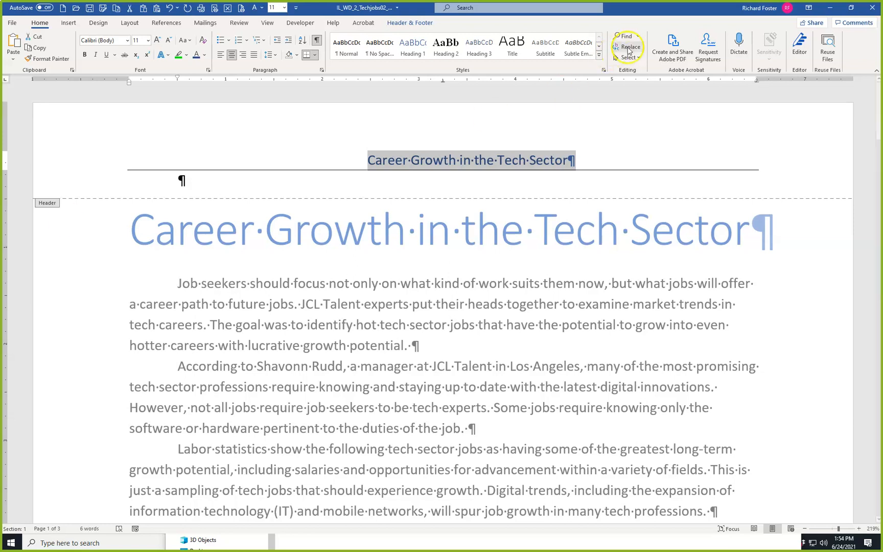
Color the footer's page number blue, close the header and footer area, and return to the document's start.
click(409, 23)
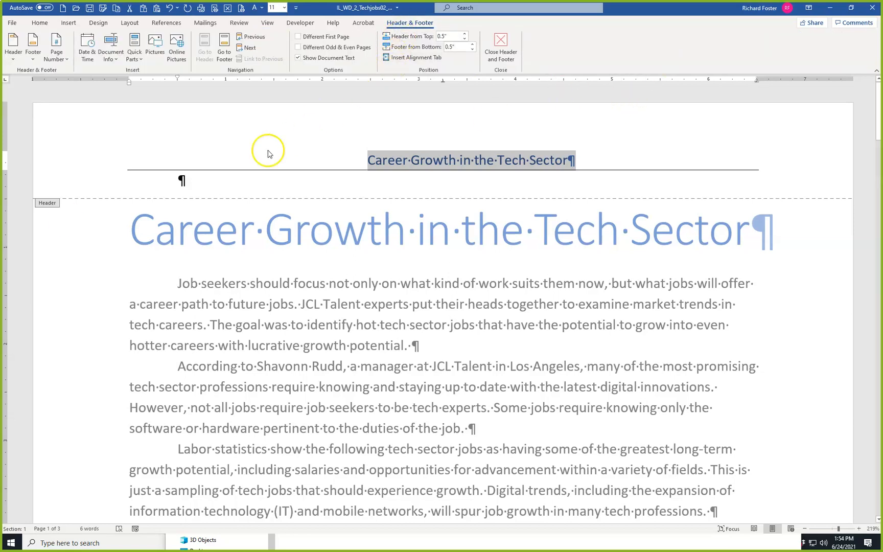
click(224, 51)
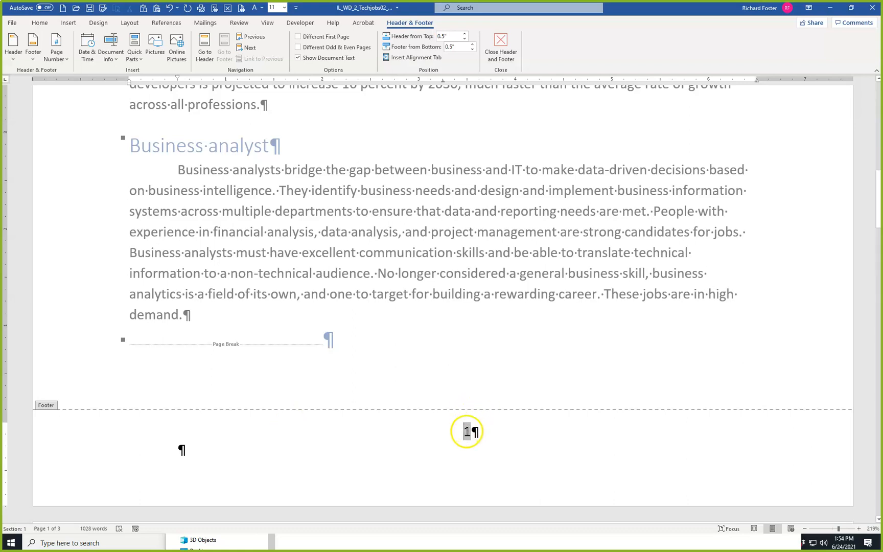
double_click(466, 432)
click(37, 23)
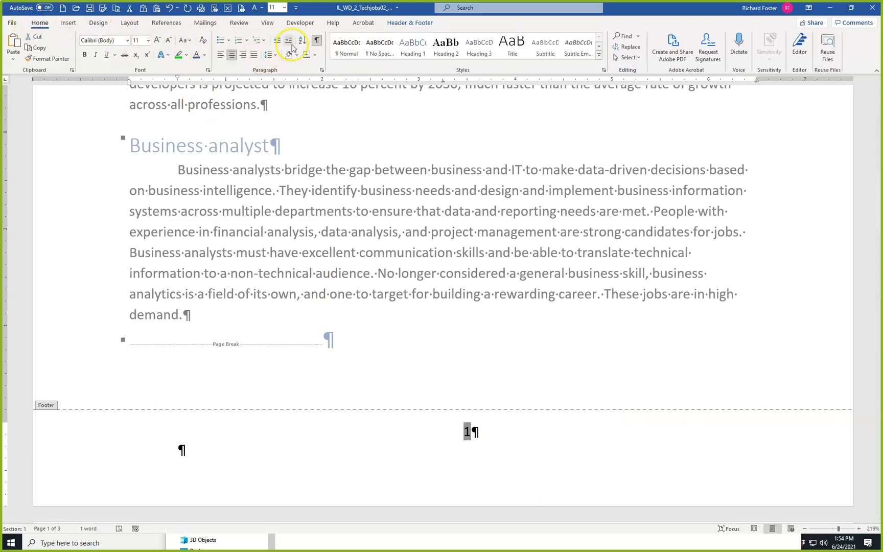
click(196, 55)
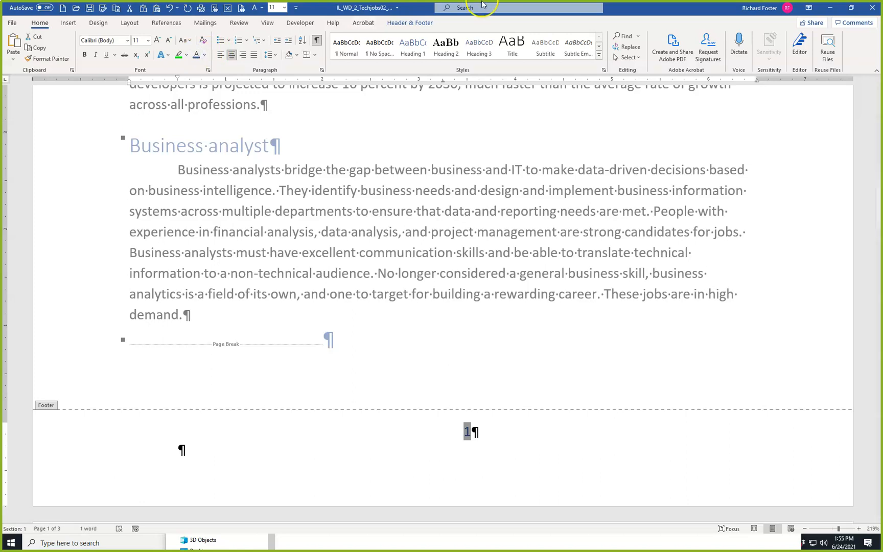
click(404, 25)
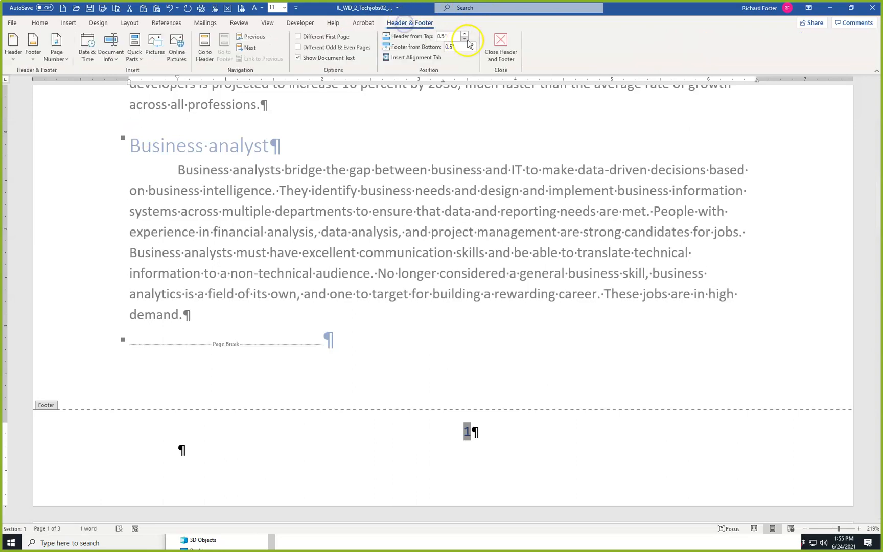
click(501, 45)
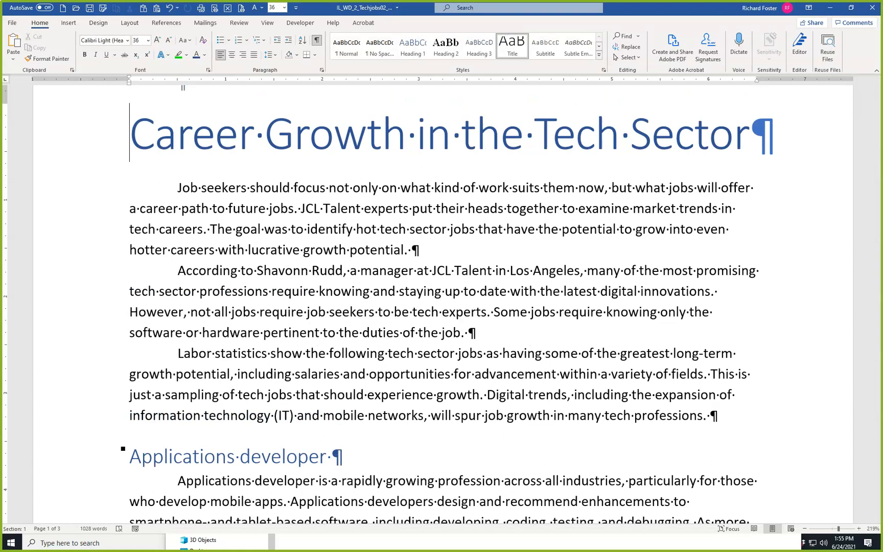
click(292, 292)
key(ctrl+Home)
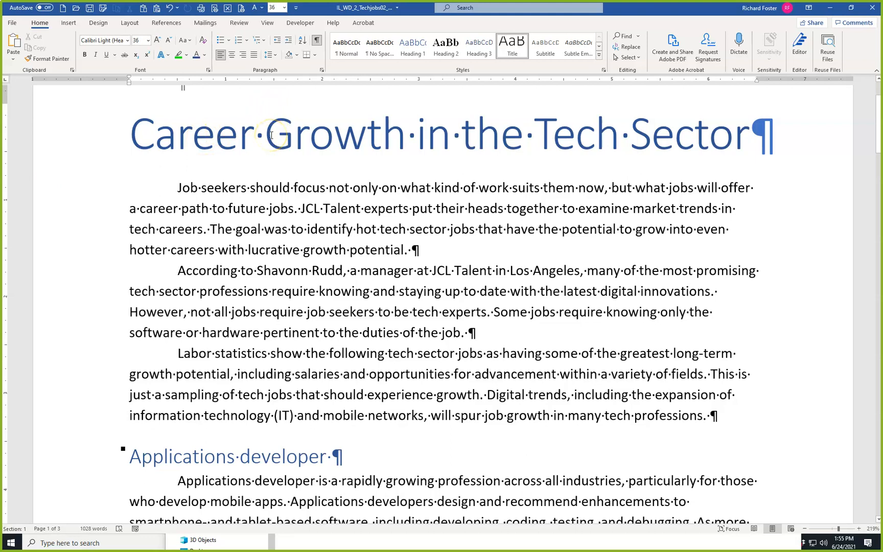
Turn on Different First Page for the header and footer, and check the headers and footers on pages 1 and 2.
scroll(271, 137, up, 1)
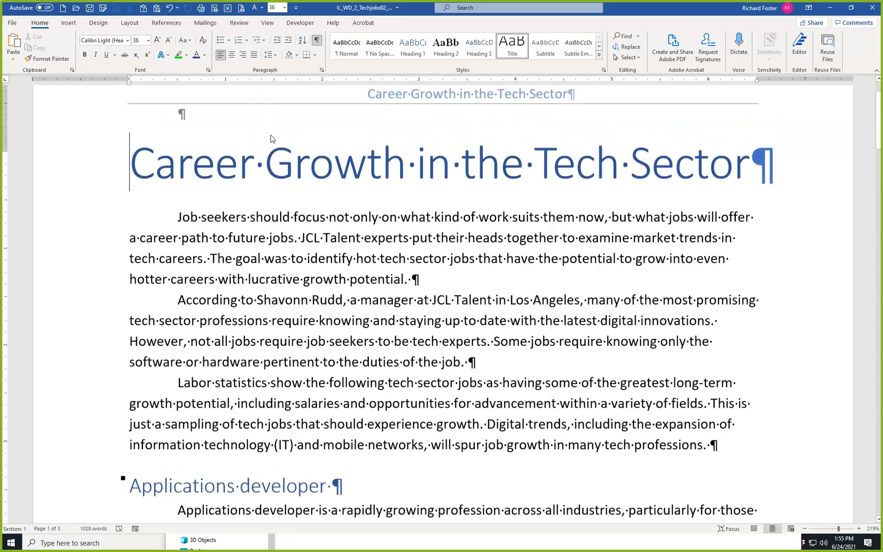
scroll(271, 139, up, 2)
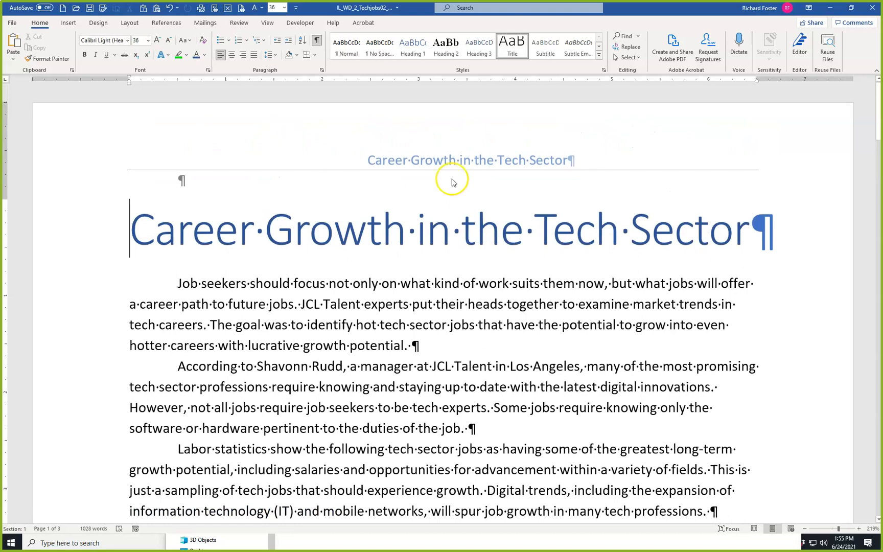
double_click(443, 161)
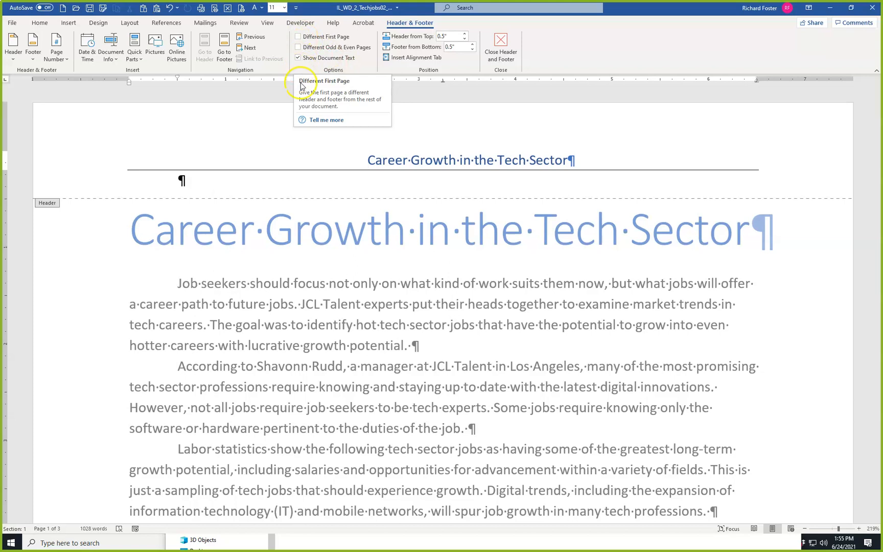
click(298, 38)
scroll(301, 202, down, 5)
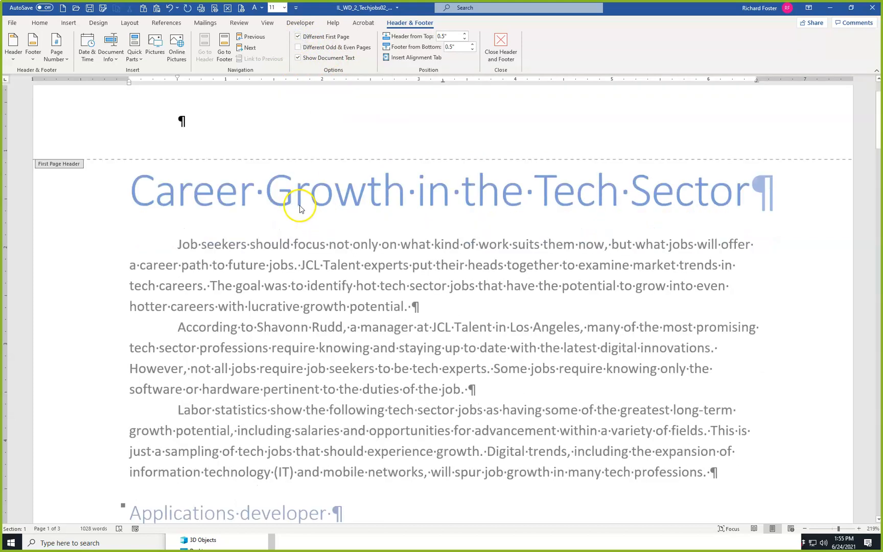
scroll(303, 202, down, 6)
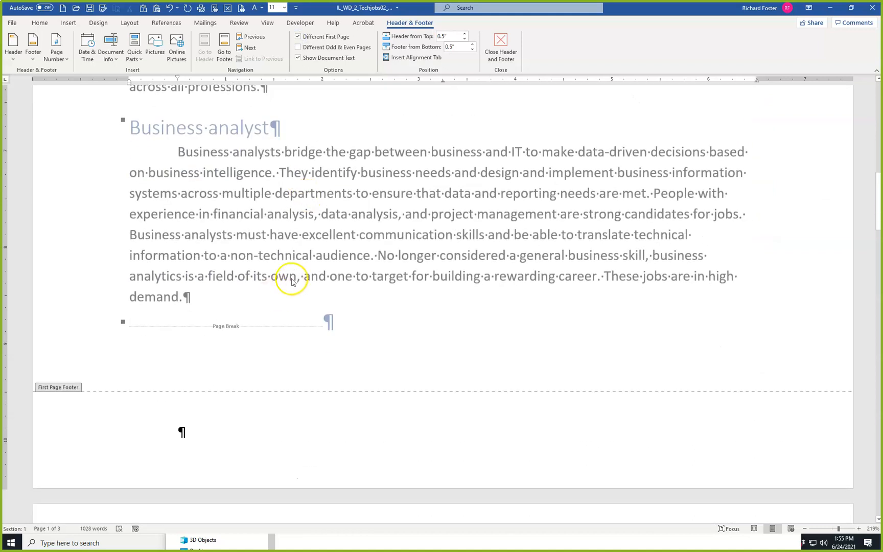
scroll(293, 280, down, 4)
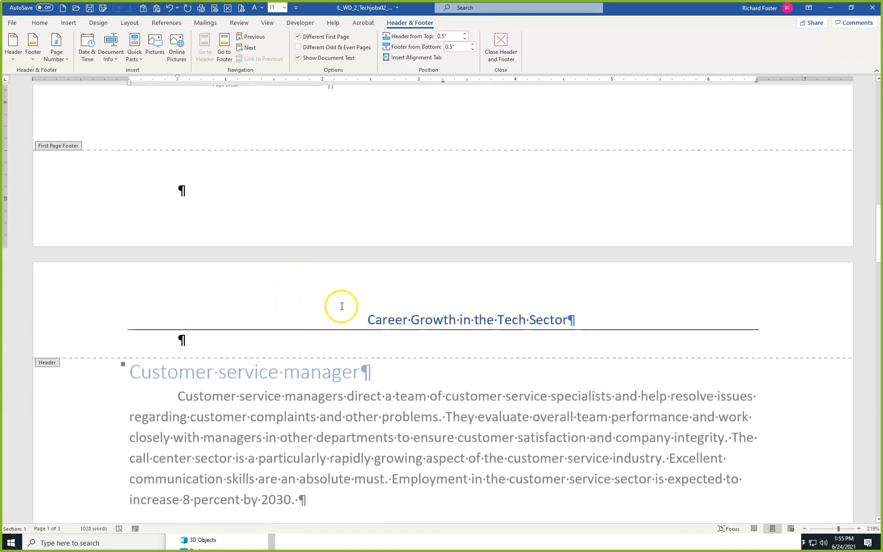
scroll(341, 306, down, 15)
scroll(341, 288, down, 3)
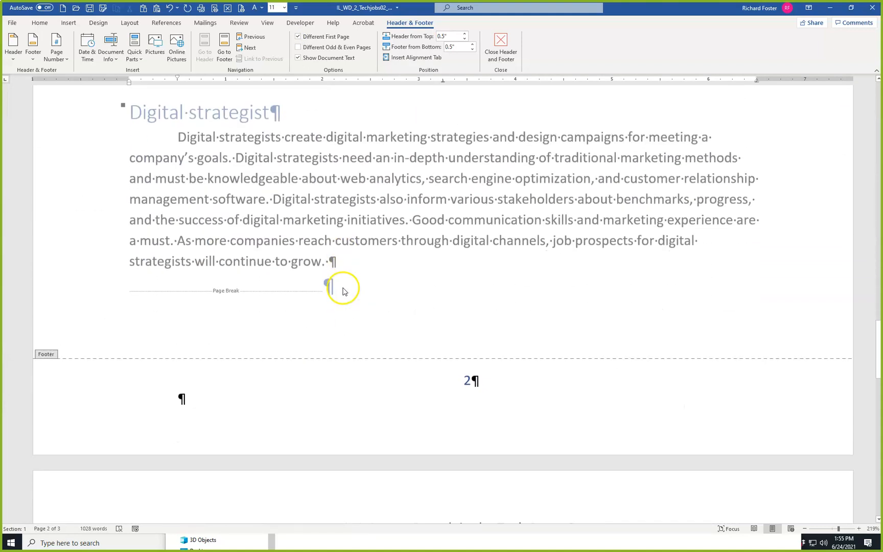
scroll(312, 238, up, 10)
scroll(313, 236, up, 12)
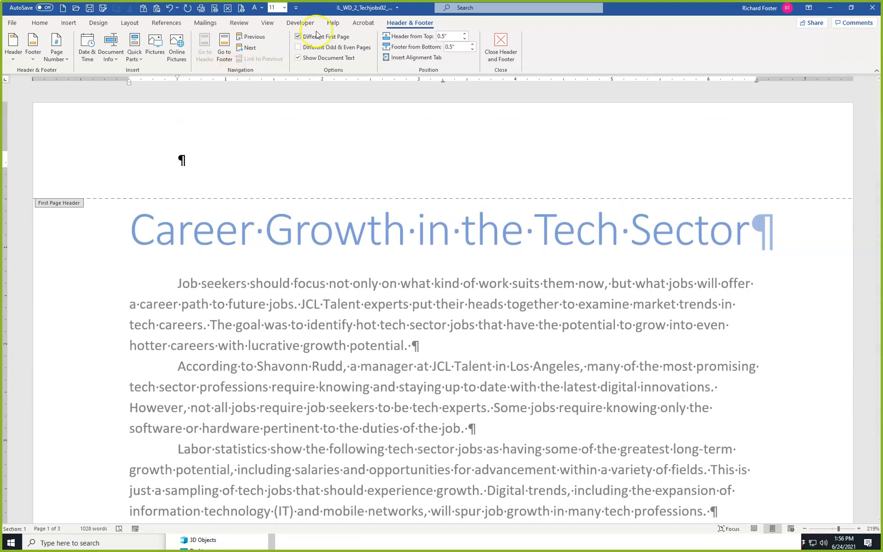
Check the headers and footers across all pages in the multiple-page view, and restore the page-width zoom.
click(267, 24)
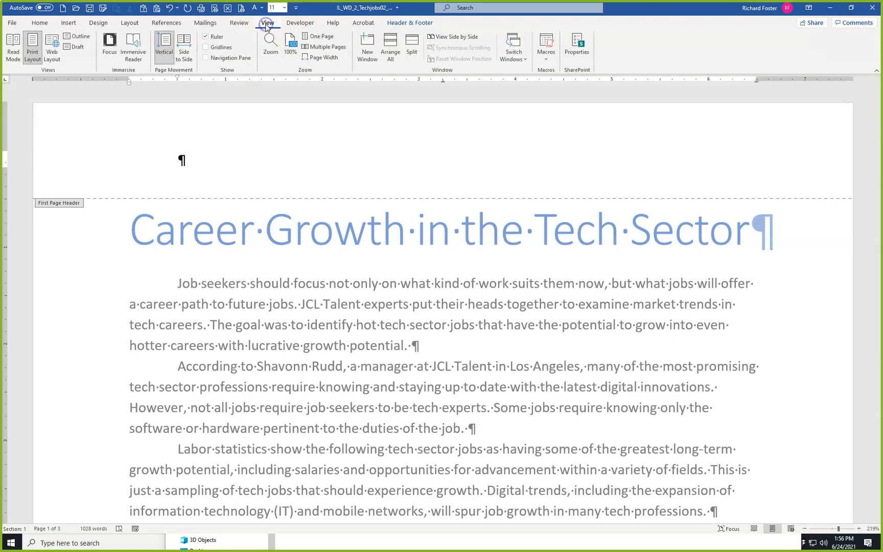
click(322, 48)
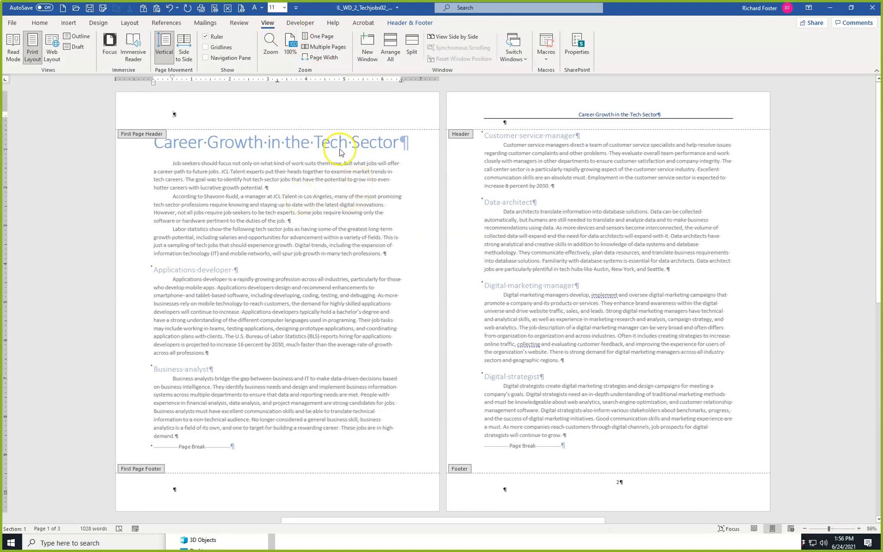
scroll(531, 238, down, 3)
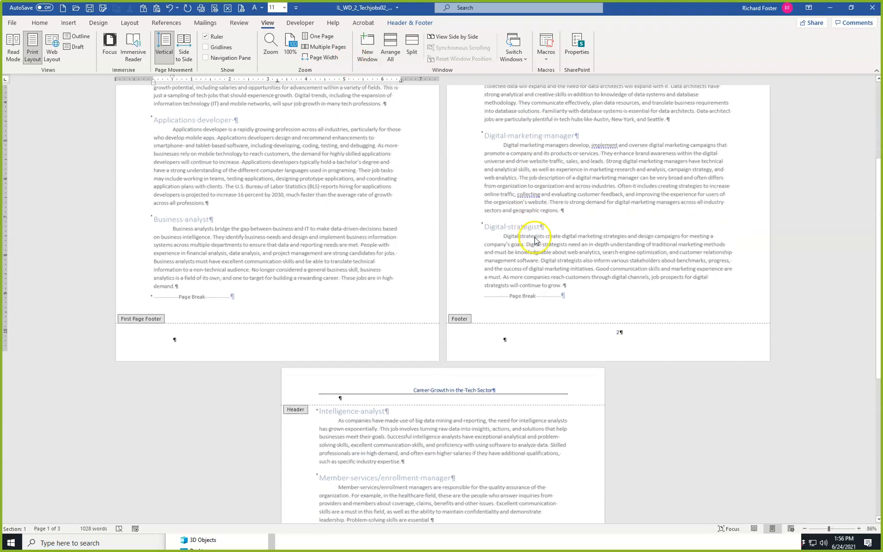
scroll(534, 237, up, 5)
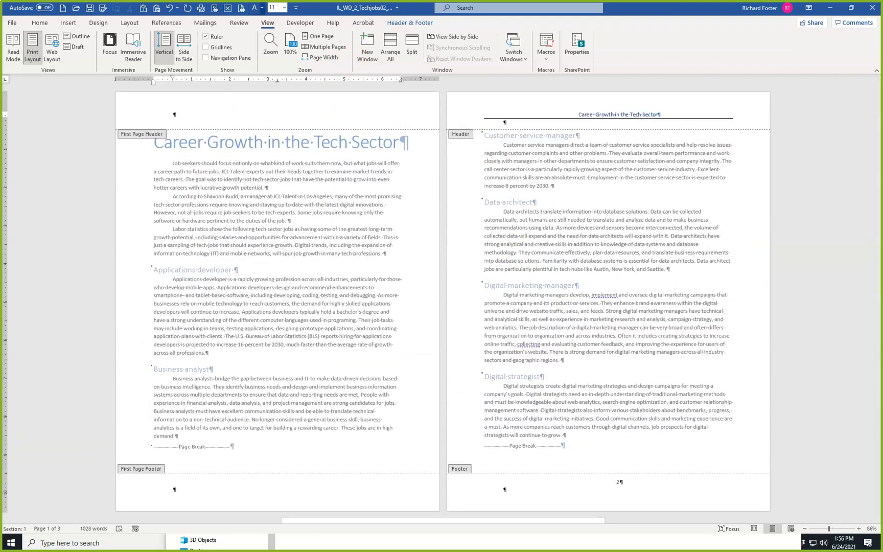
click(322, 58)
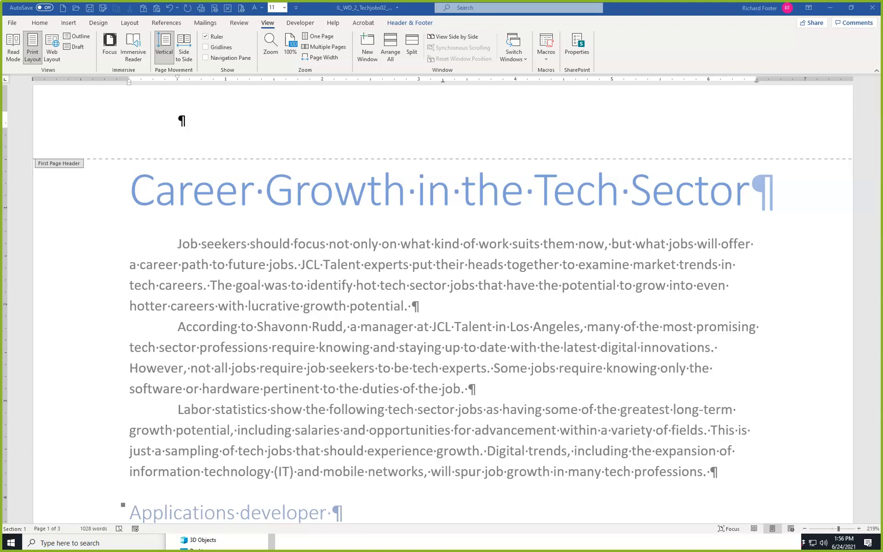
Close the header and footer area to return to the body text, and bring up the view options.
click(417, 24)
click(495, 43)
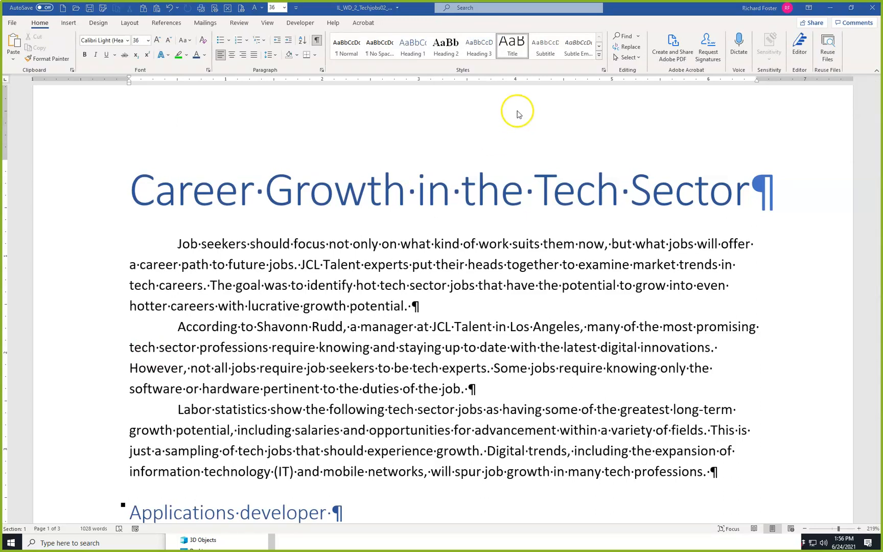
click(271, 26)
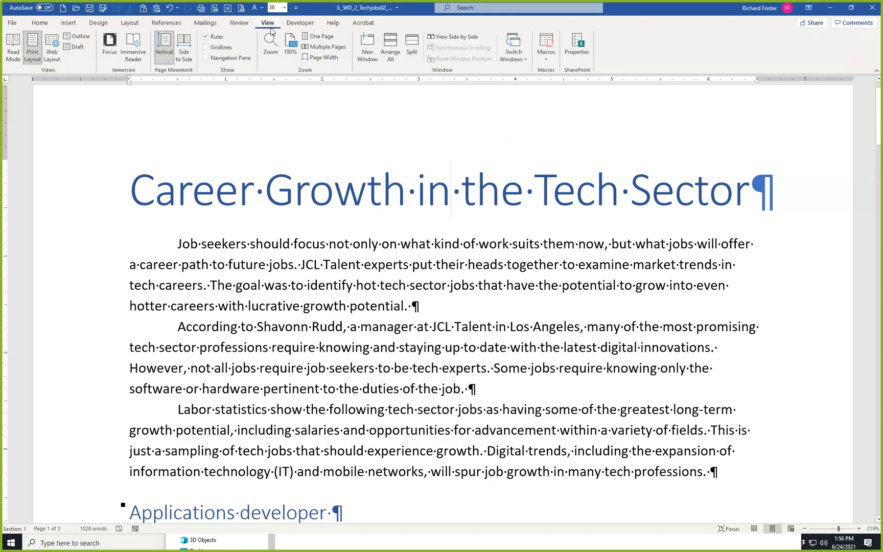
Insert a footnote after "demand" at the end of the Business analyst paragraph, reading "Job growth is strong in Seattle, Austin, and Boston.".
click(290, 42)
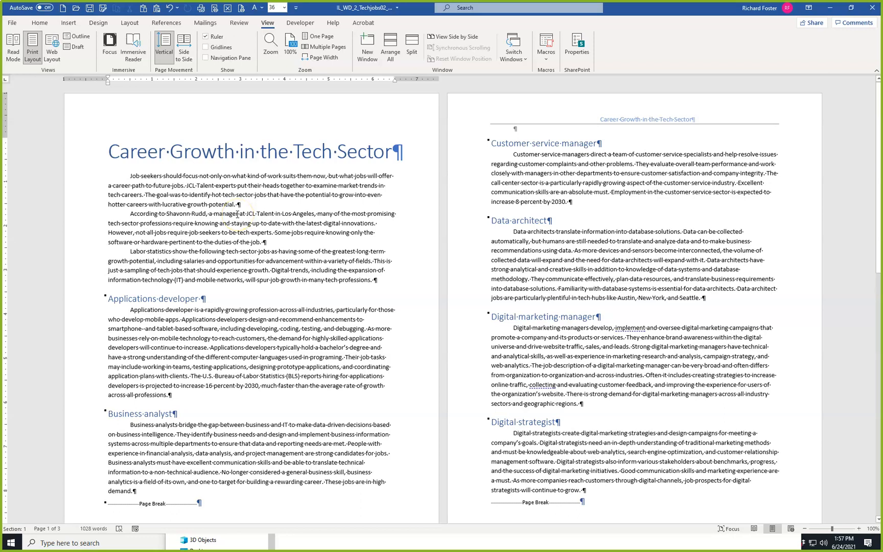
click(132, 491)
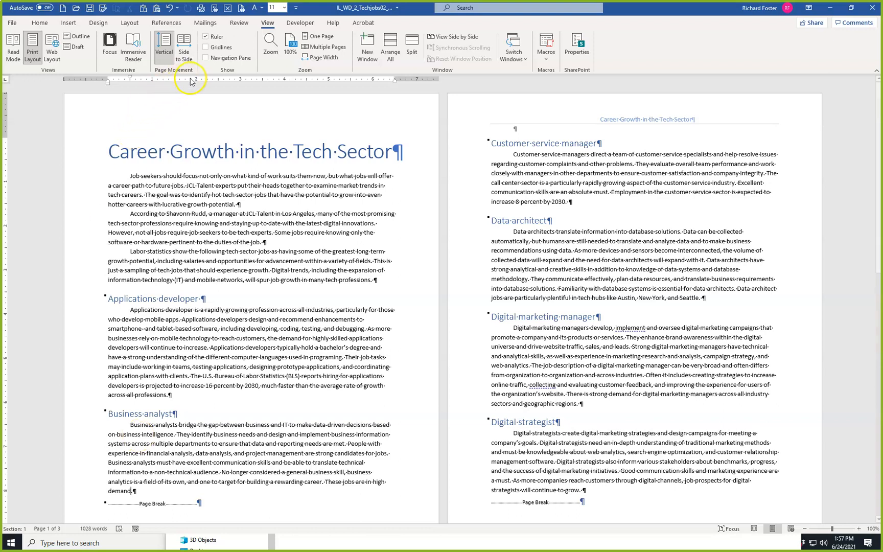
click(167, 24)
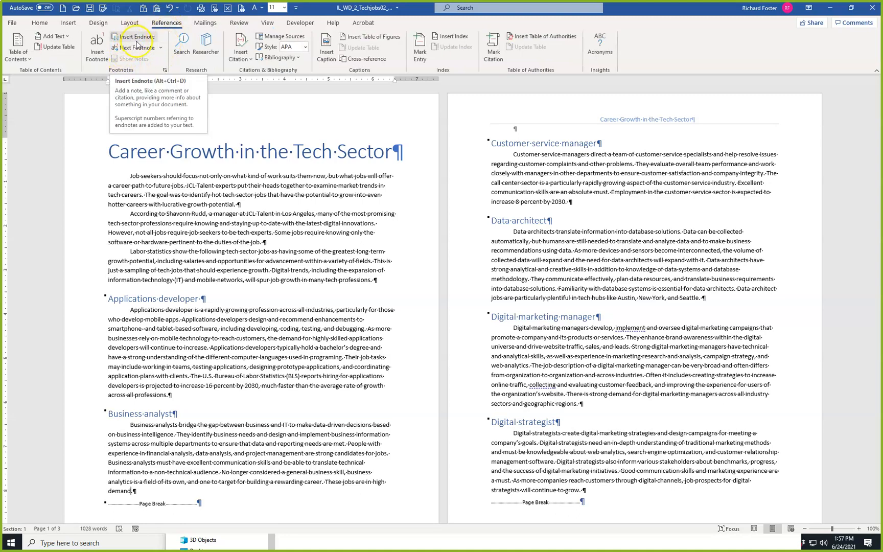
click(95, 52)
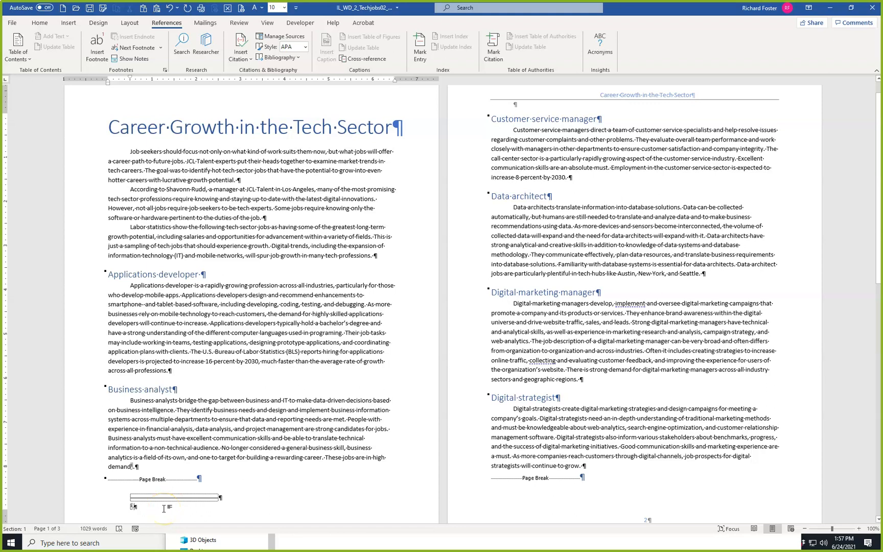
text(Job)
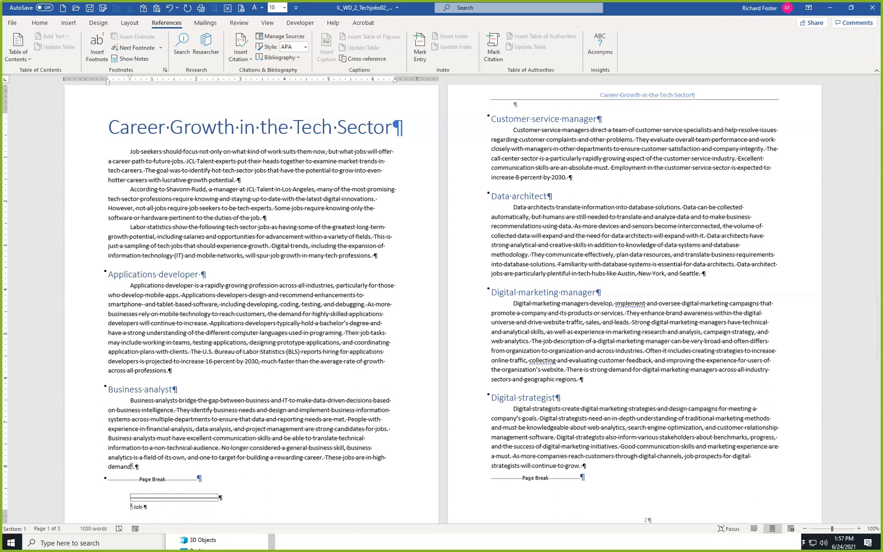
text( growth is s)
text(trong)
text( in Seat)
text(tle, )
text(Aut)
text(stin, )
text(and Bos)
text(ton)
text(.)
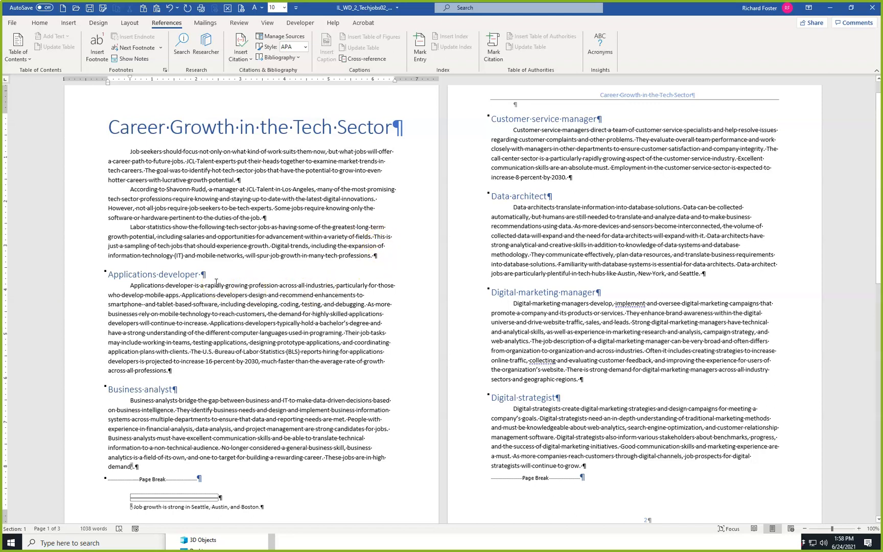
Insert a footnote after the Applications developer heading, reading "This position is often called "mobile applications developer."".
click(197, 275)
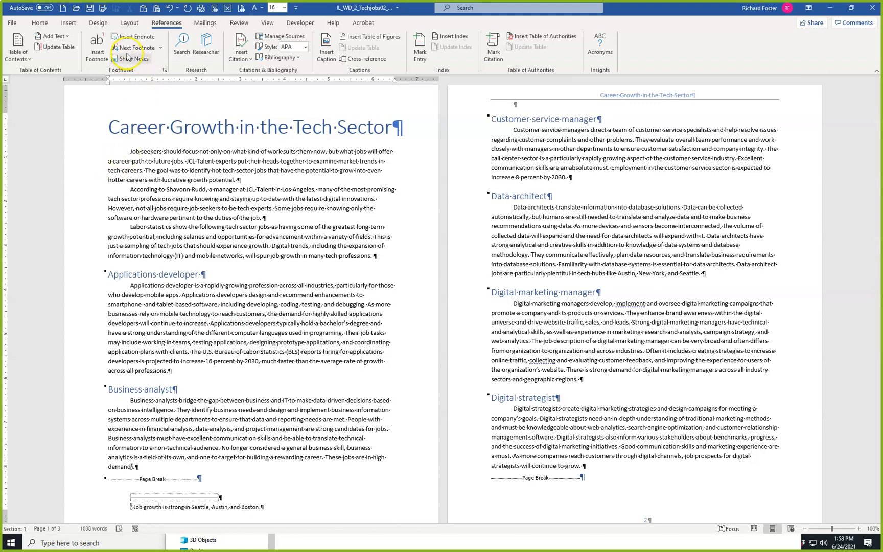
click(94, 51)
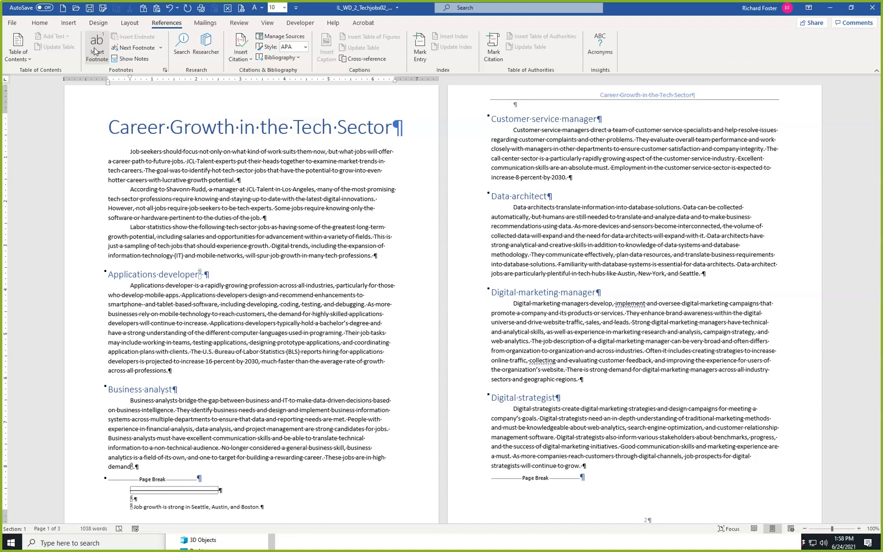
text(This)
text( position is )
text(often called)
text( "mob)
text(ile app)
text(lications dev)
text(eloper)
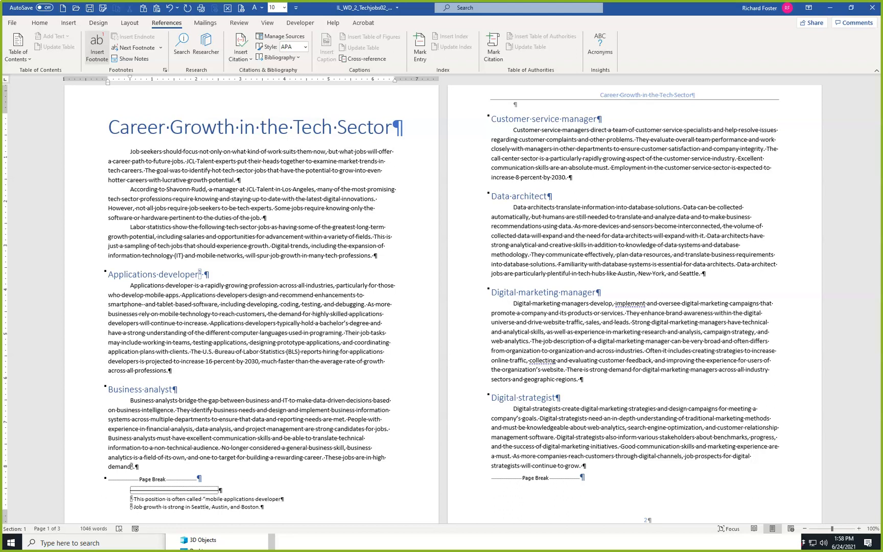
text(.")
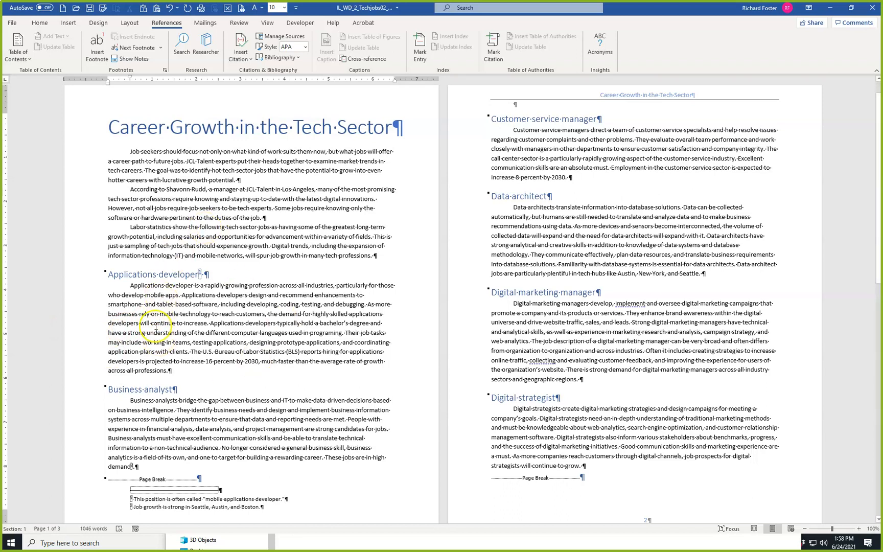
Insert a footnote after "professions" at the end of the Applications developer paragraph, reading "Many hold a master's degree.".
click(166, 371)
click(98, 46)
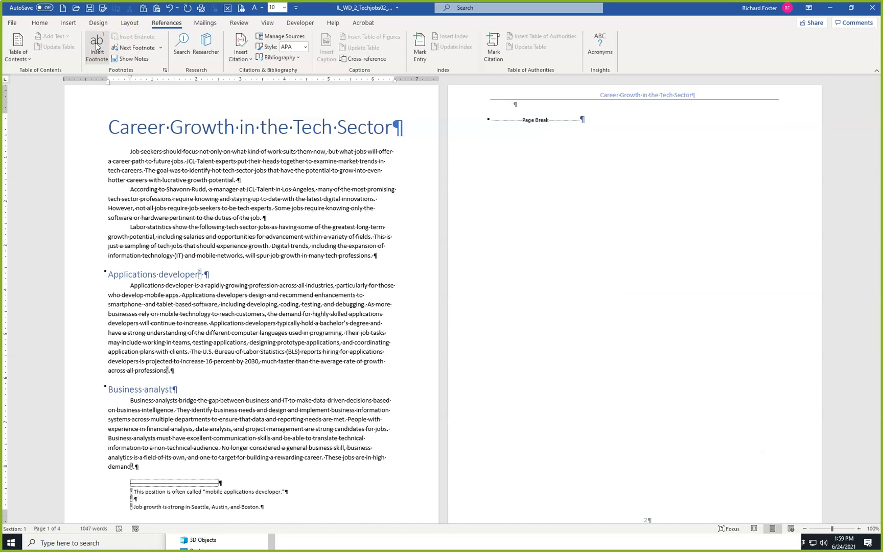
text(Many hold a master's deg)
text(ree.)
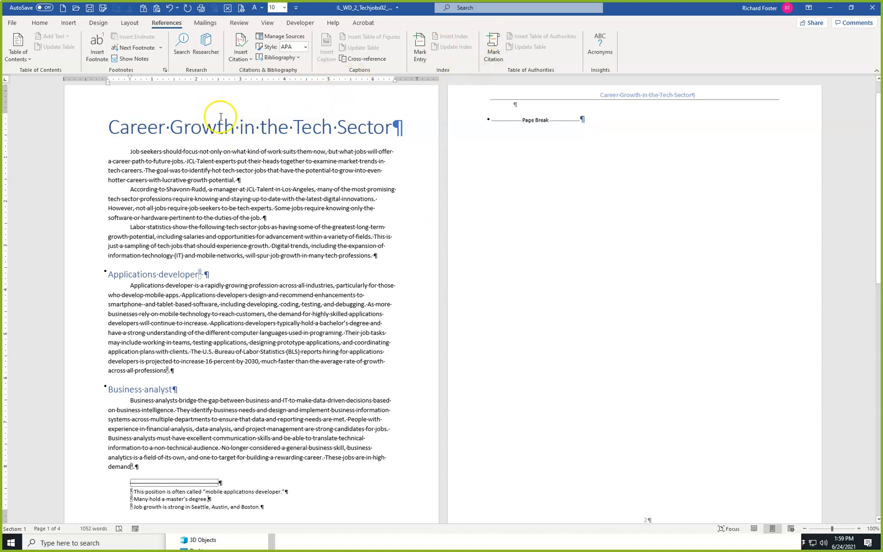
Change the footnote number format to A, B, C, … for the whole document.
click(165, 71)
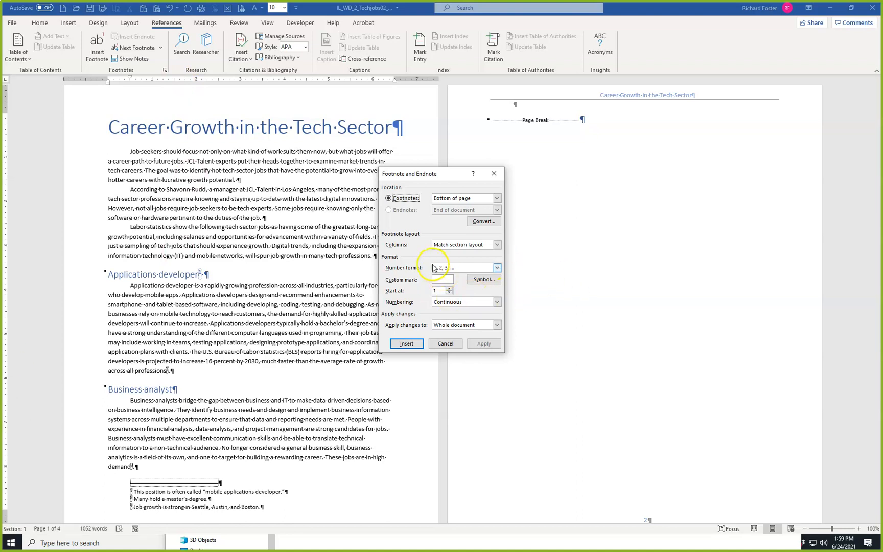
click(497, 267)
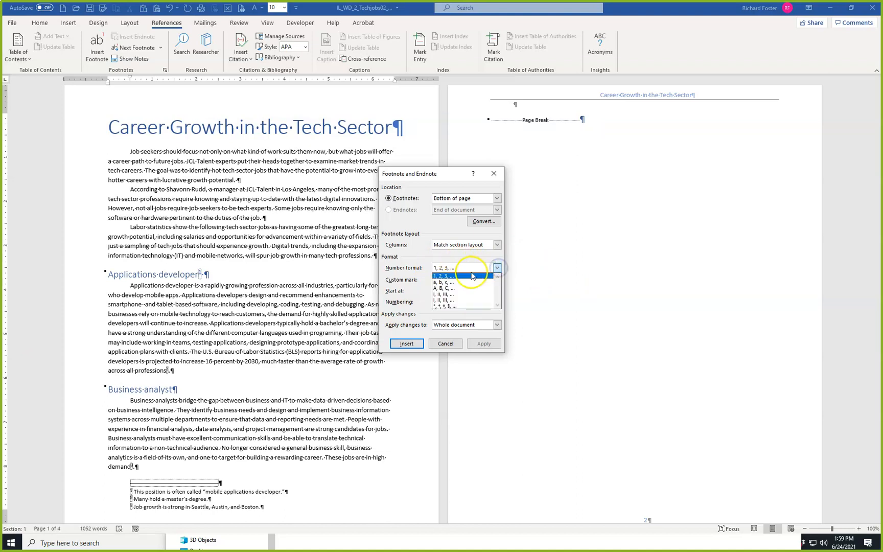
click(452, 288)
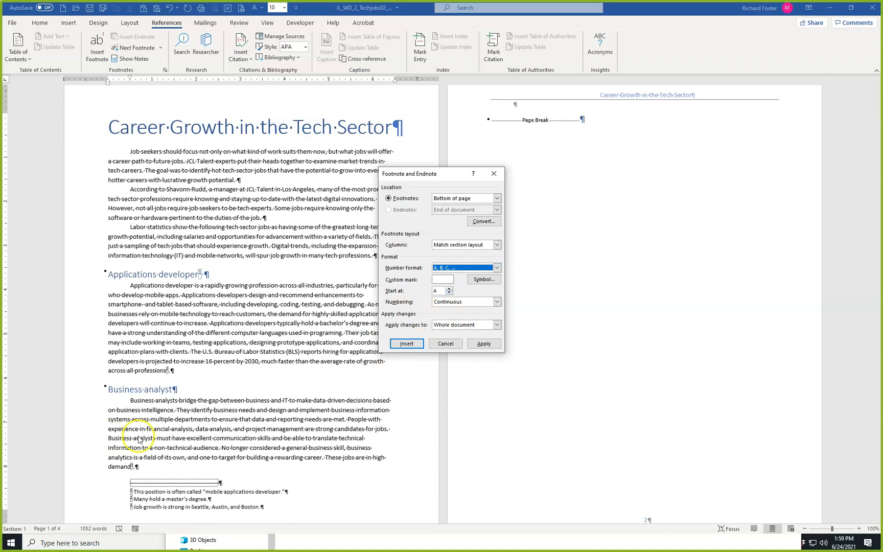
click(482, 343)
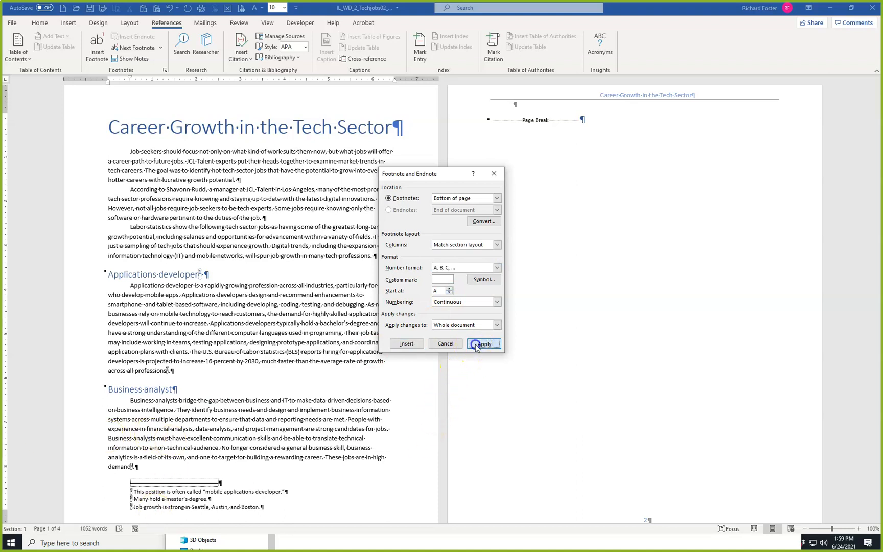
Check the first page's footnotes at page-width zoom, and undo the footnote number format change.
scroll(260, 435, down, 2)
click(280, 412)
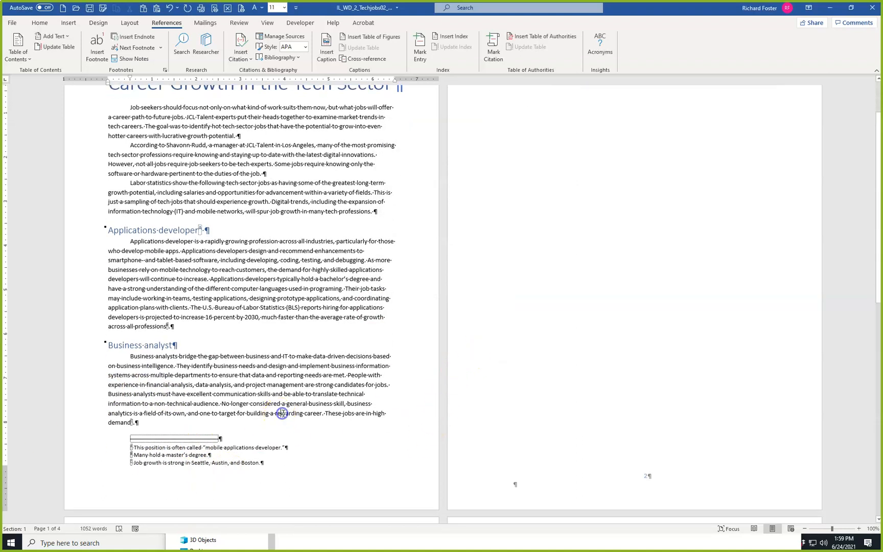
click(268, 22)
click(319, 57)
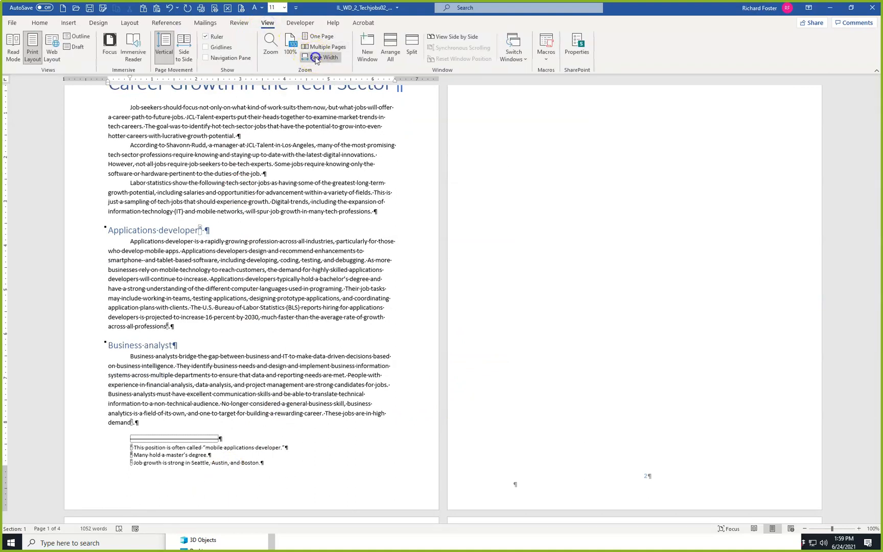
scroll(184, 246, down, 2)
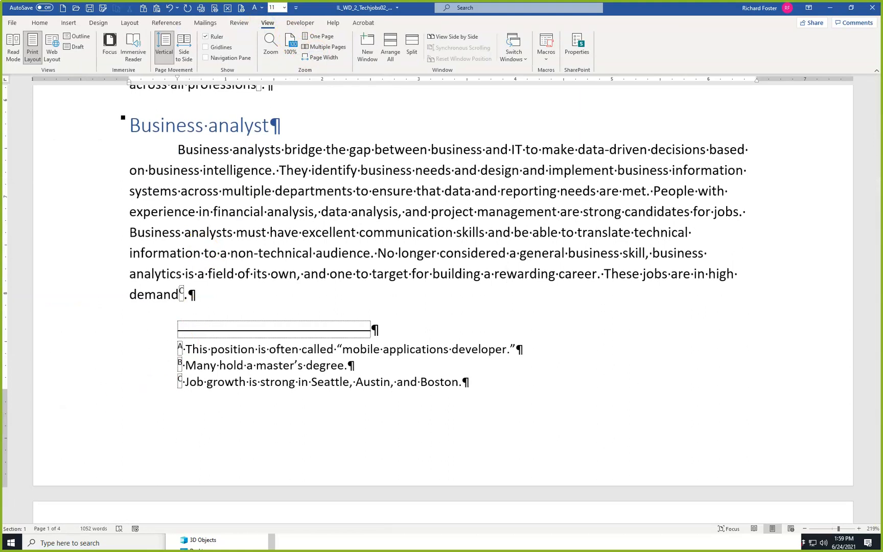
click(169, 8)
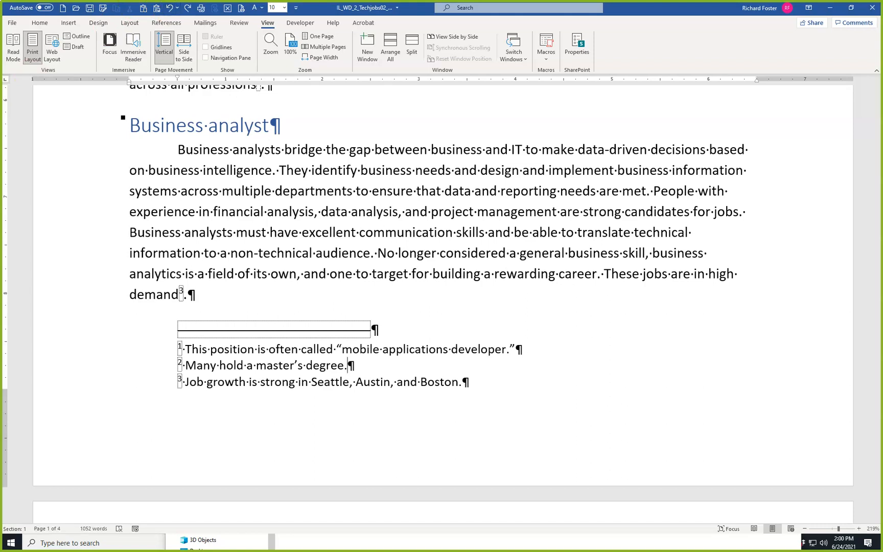
Return to the document's start and jump to the first footnote reference, in the Applications developer heading.
click(184, 191)
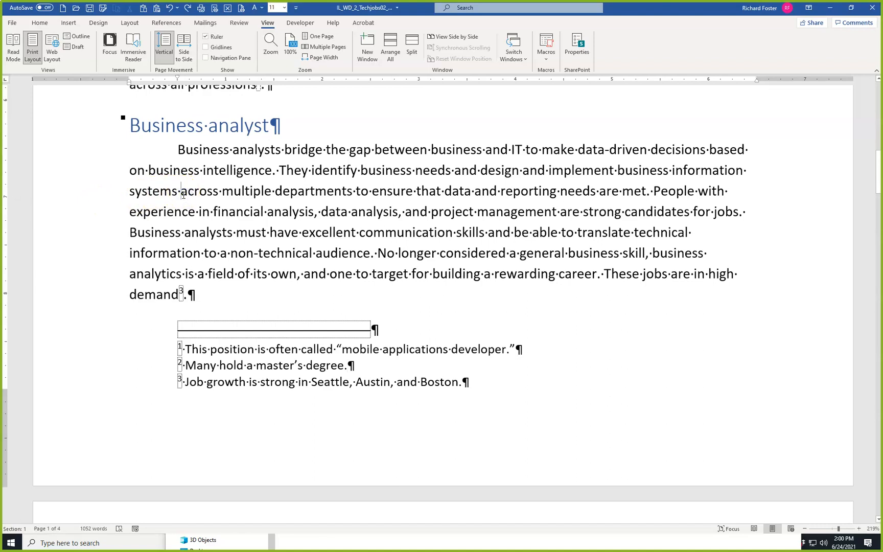
key(ctrl+Home)
click(138, 112)
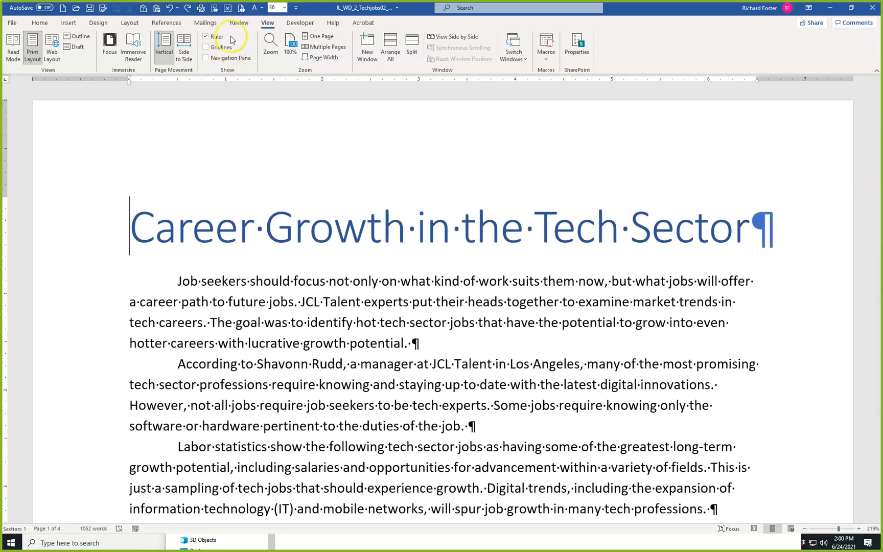
click(169, 24)
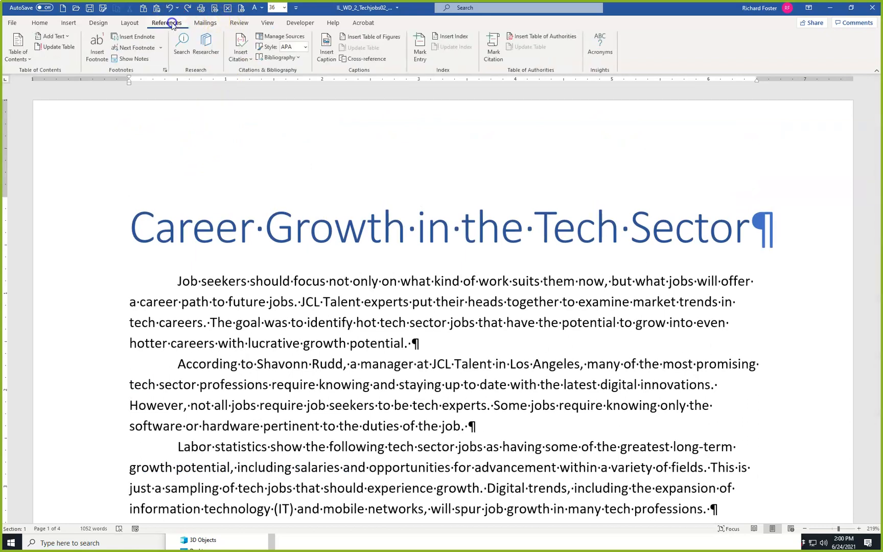
click(133, 48)
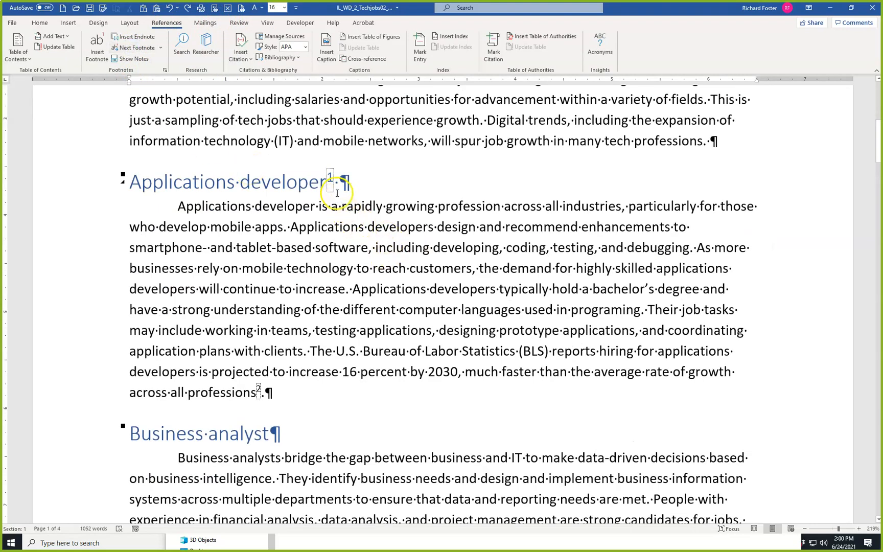
mouse_move(329, 181)
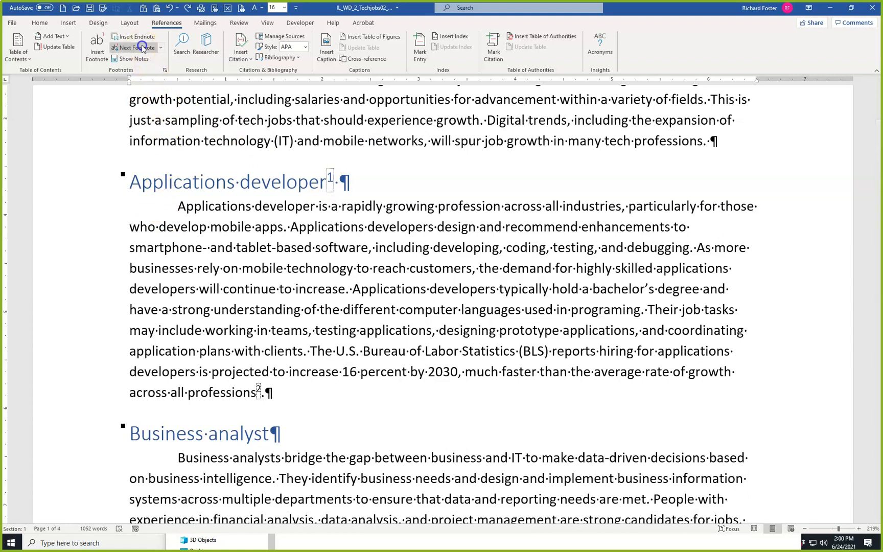
Go to the next footnote reference, after "professions", and delete that footnote.
click(147, 59)
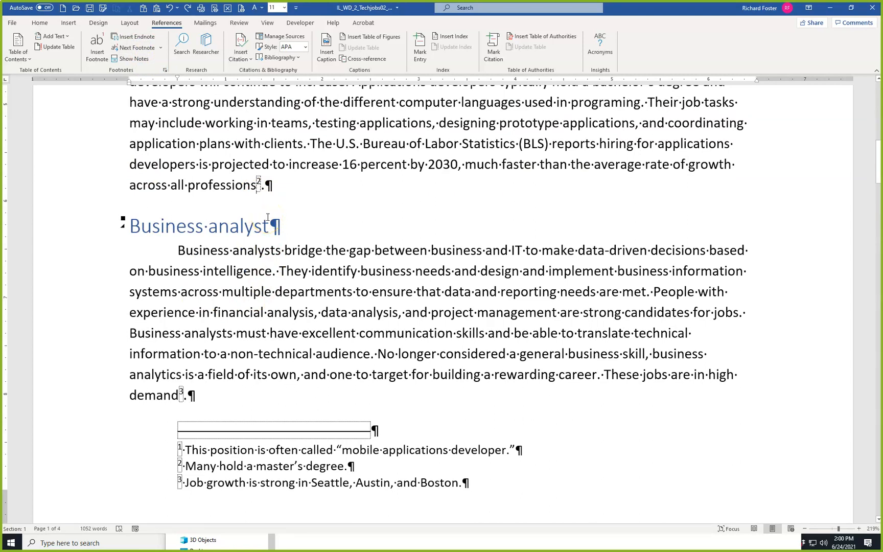
key(Delete)
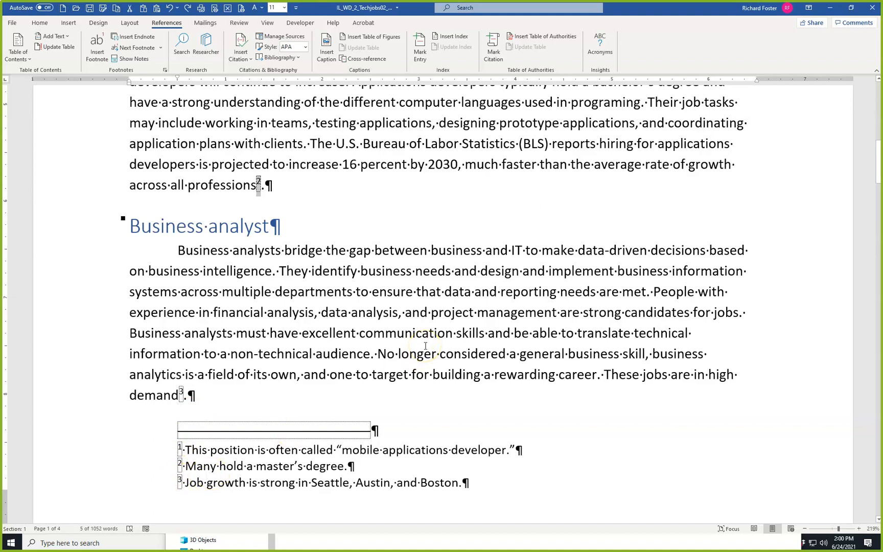
key(Delete)
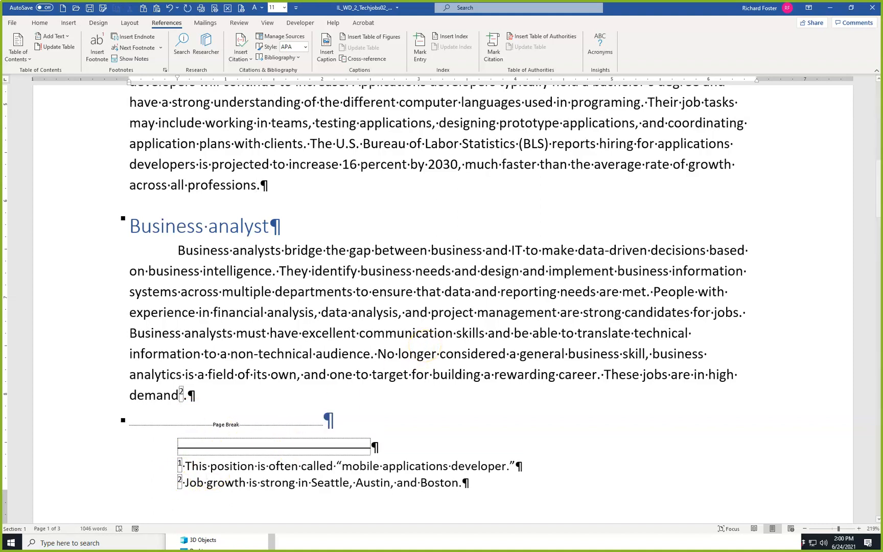